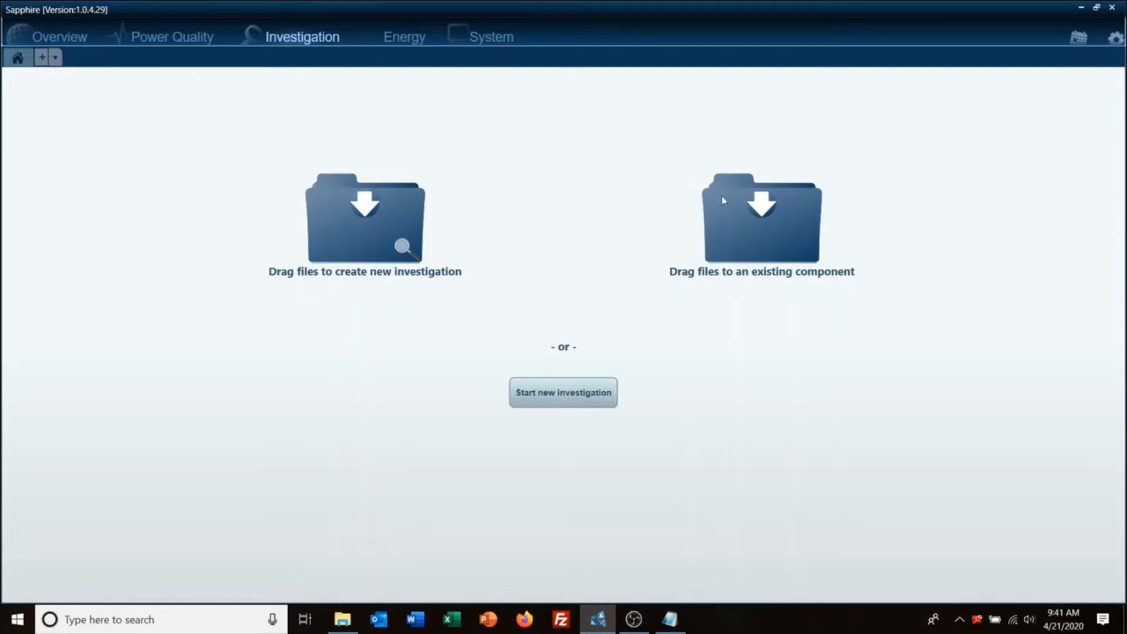
View the component list in the System section and return to the Investigation section.
left_click(497, 40)
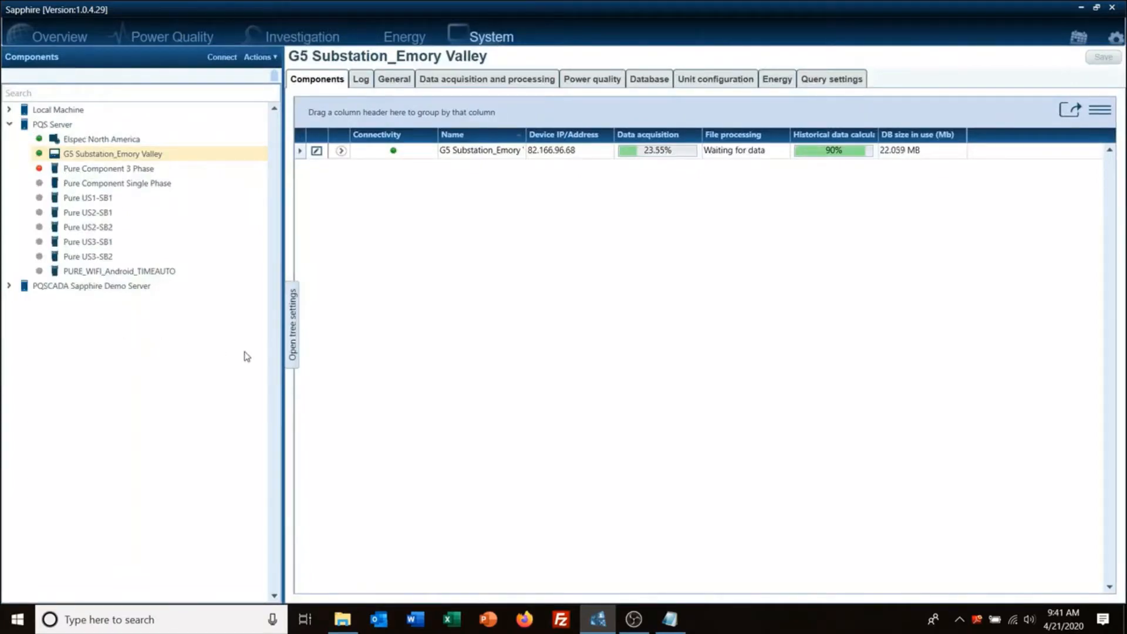
left_click(310, 46)
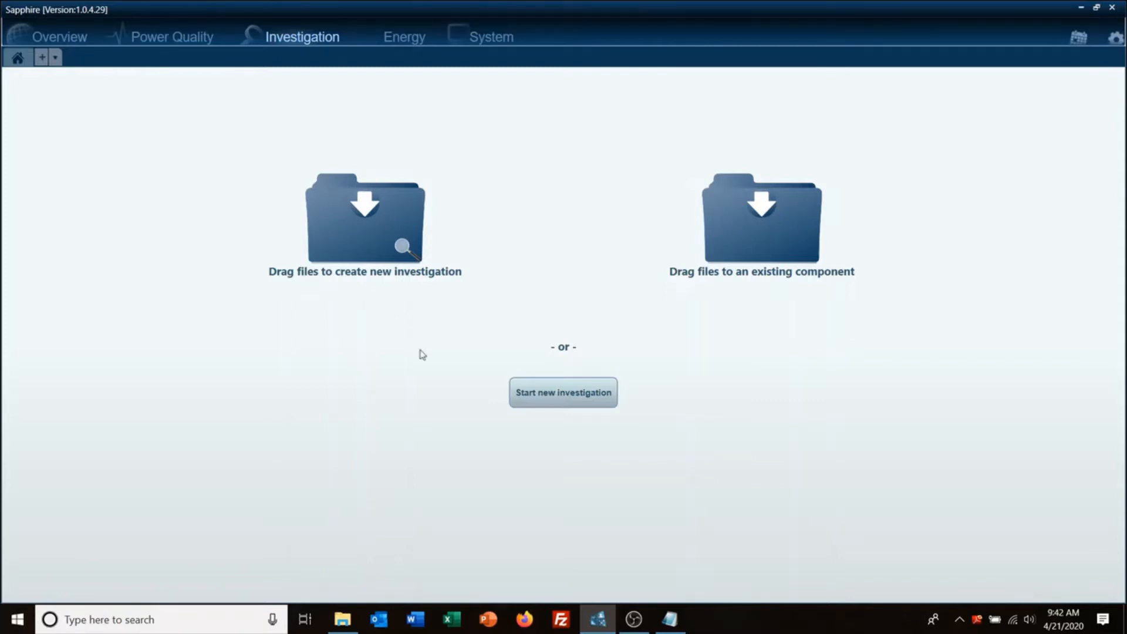
Start a new investigation named "Training 1" with Component as its data source.
left_click(557, 400)
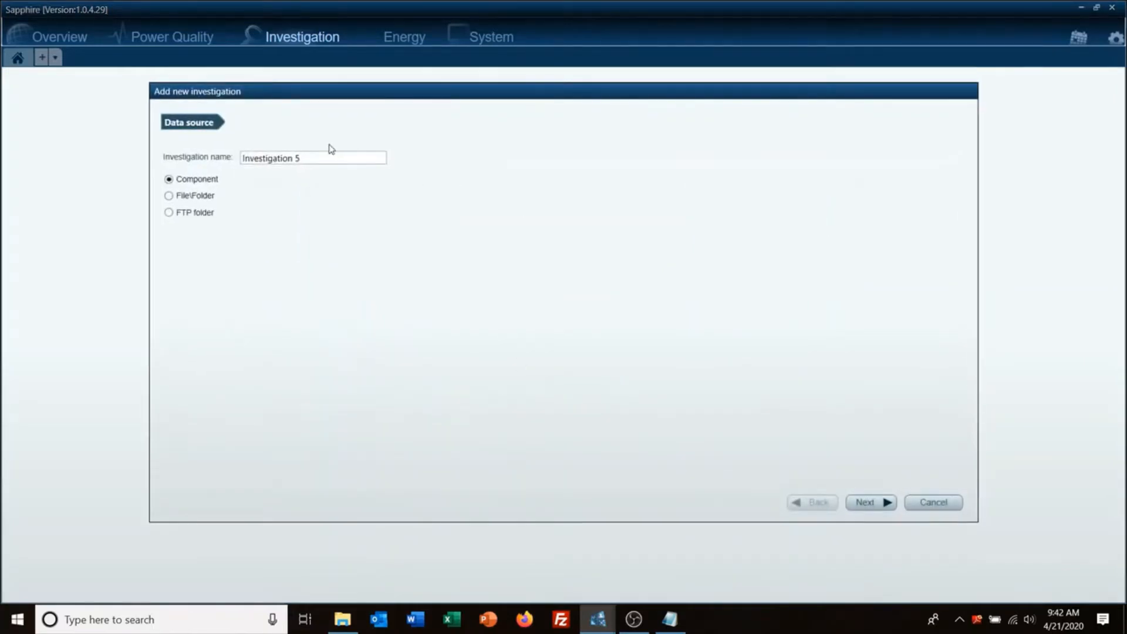
left_click_drag(325, 153, 90, 129)
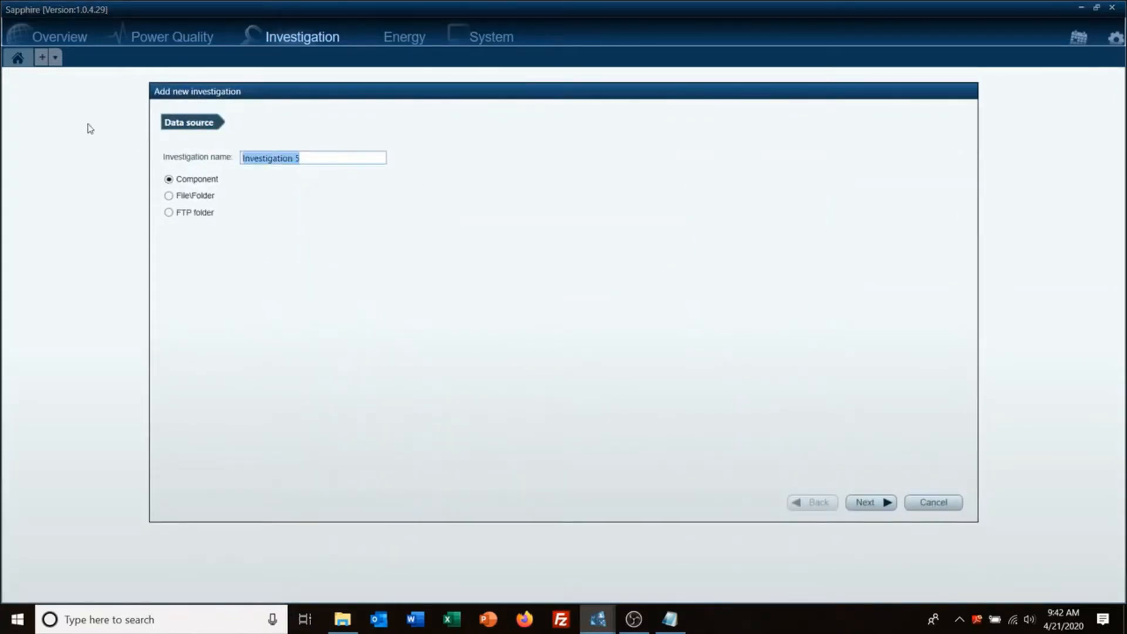
type("Traini")
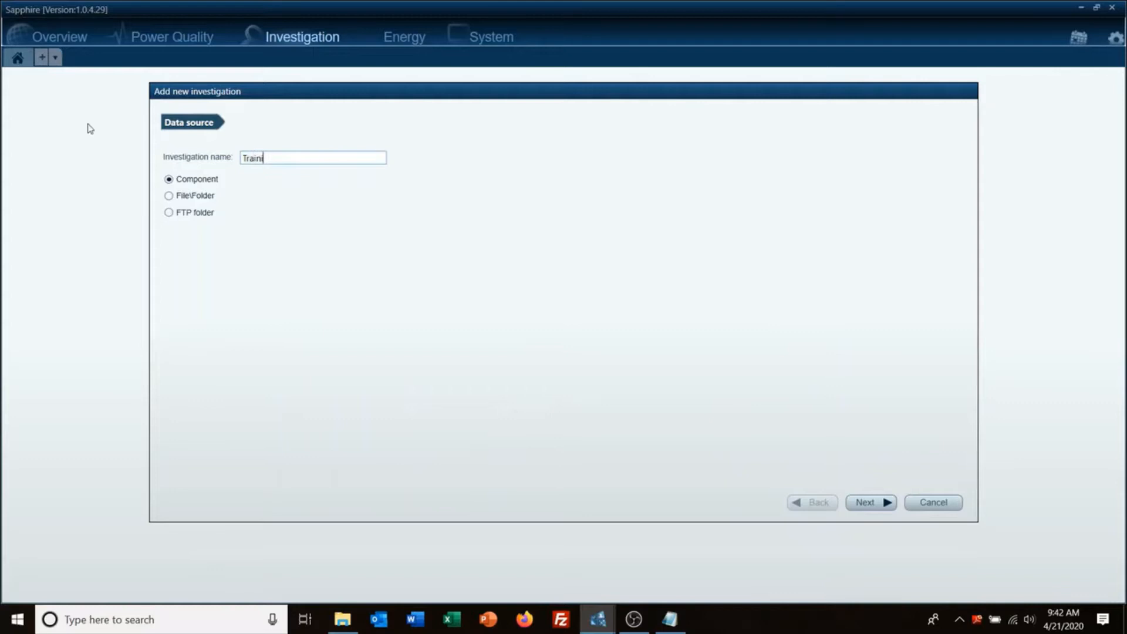
type("g")
key("BackSpace")
type("ng 1")
left_click(865, 504)
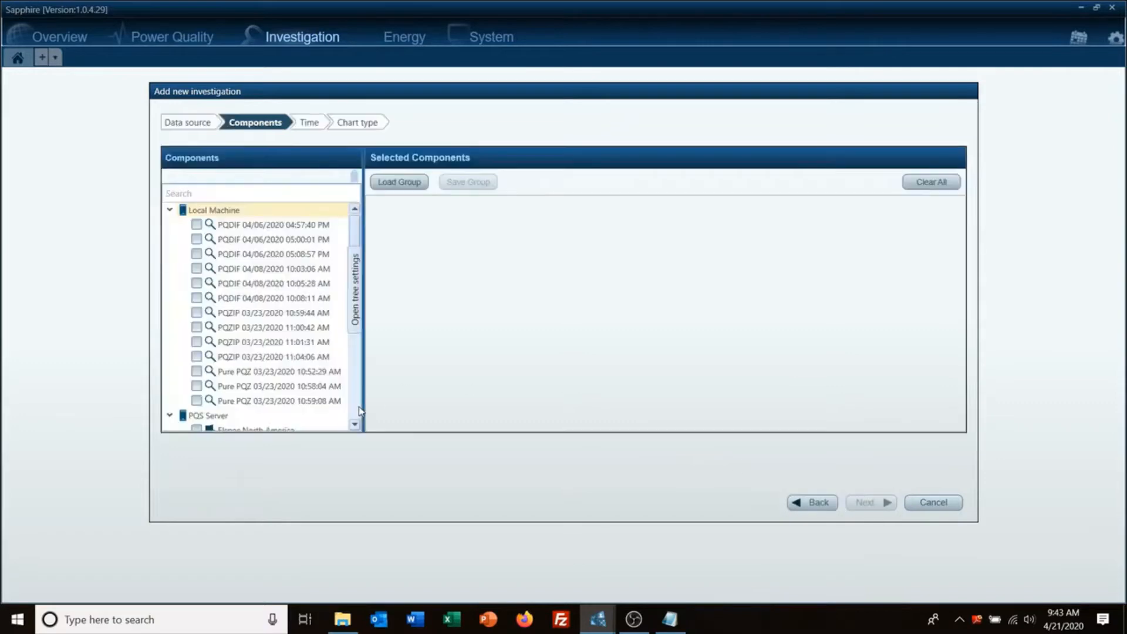
Choose the Elspec HQ - G5 component under PQSCADA Sapphire Demo Server and continue to the time settings.
left_click(170, 211)
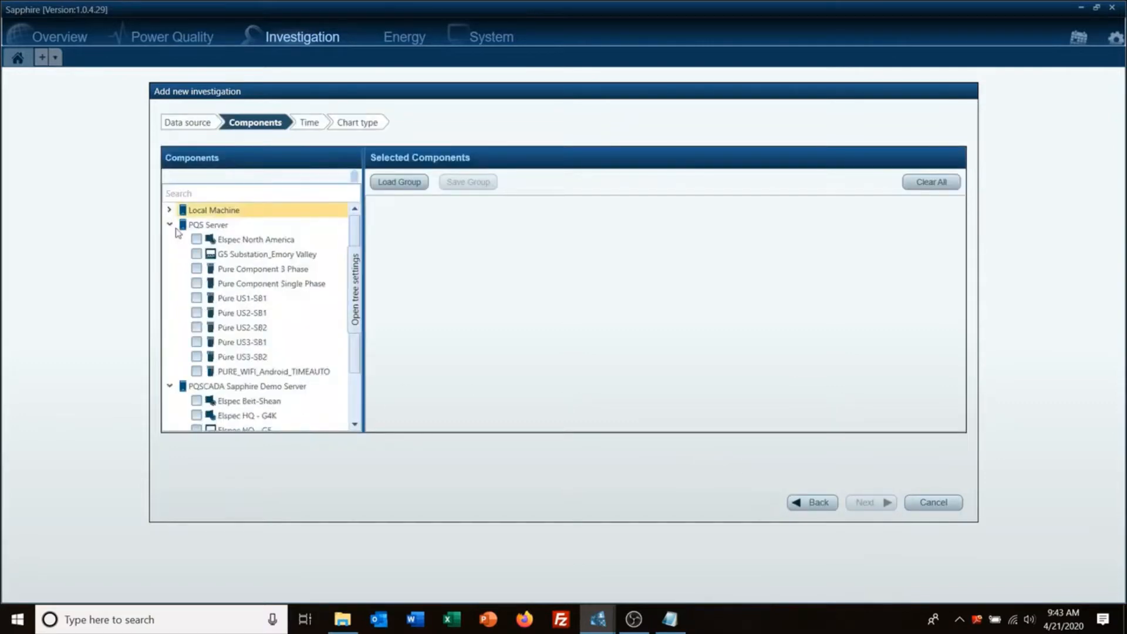
left_click(172, 225)
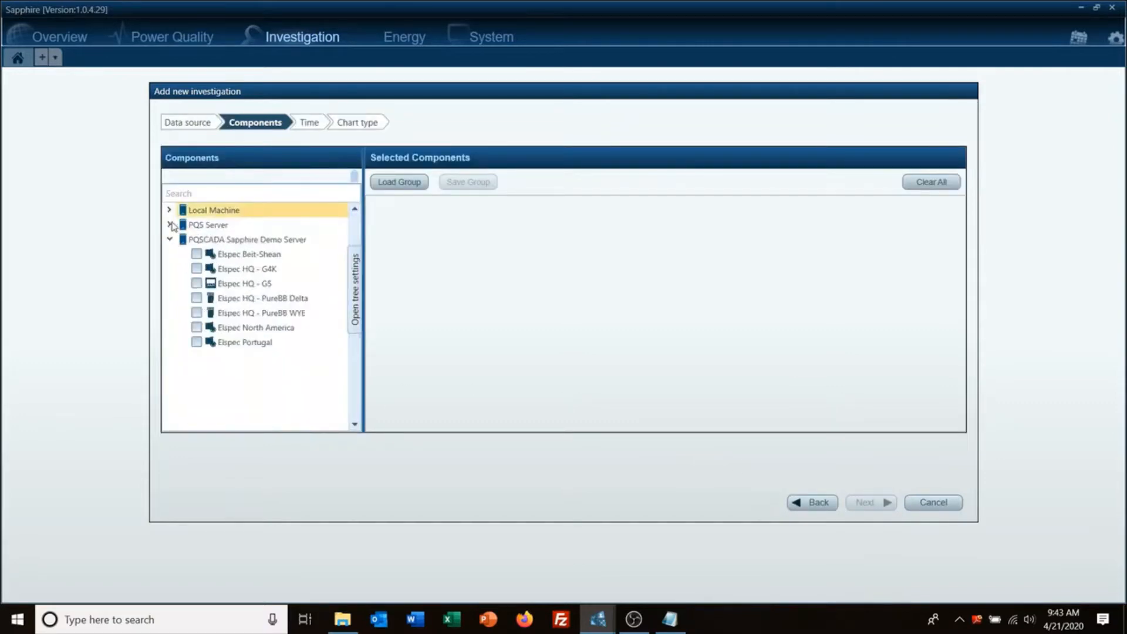
left_click(249, 286)
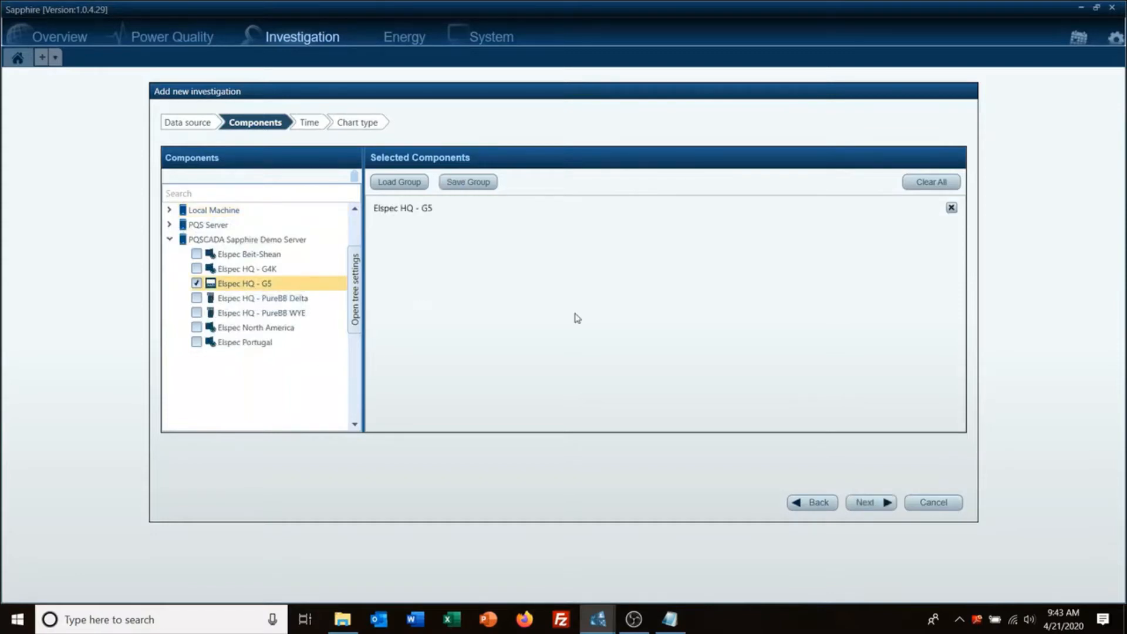
left_click(864, 502)
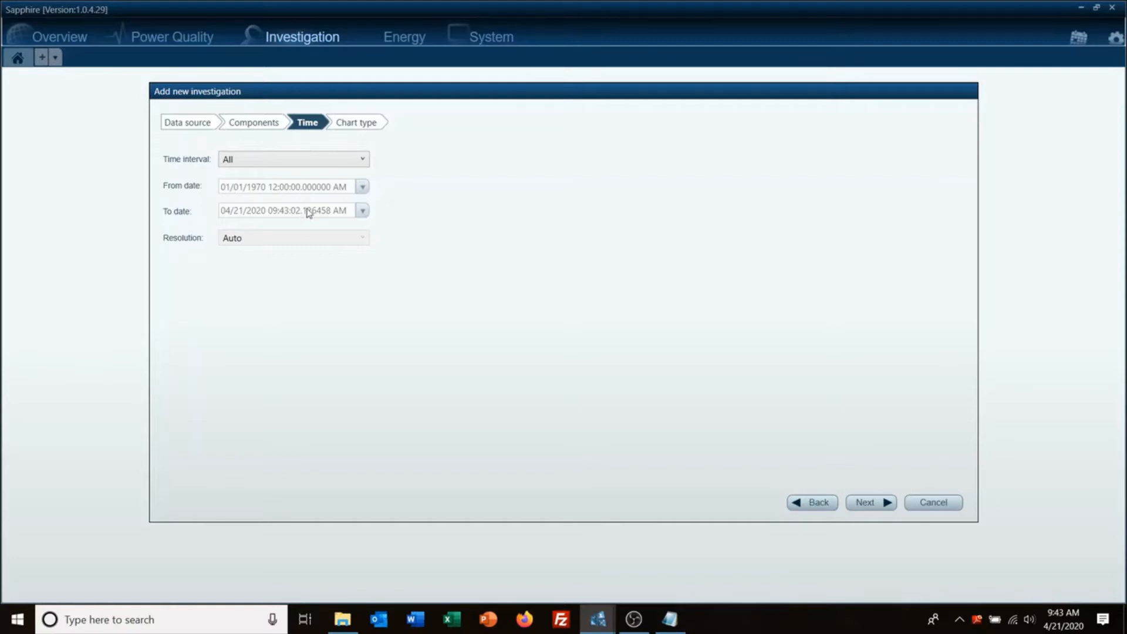
Set the time interval to Last hour and accept Trend as the chart type.
left_click(363, 159)
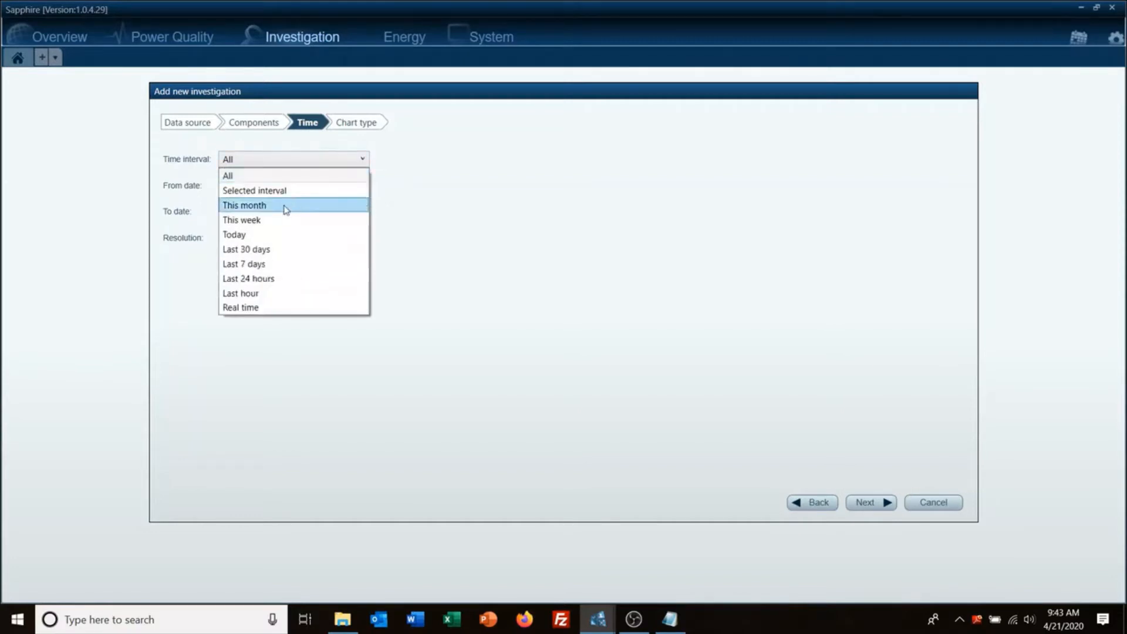
left_click(285, 300)
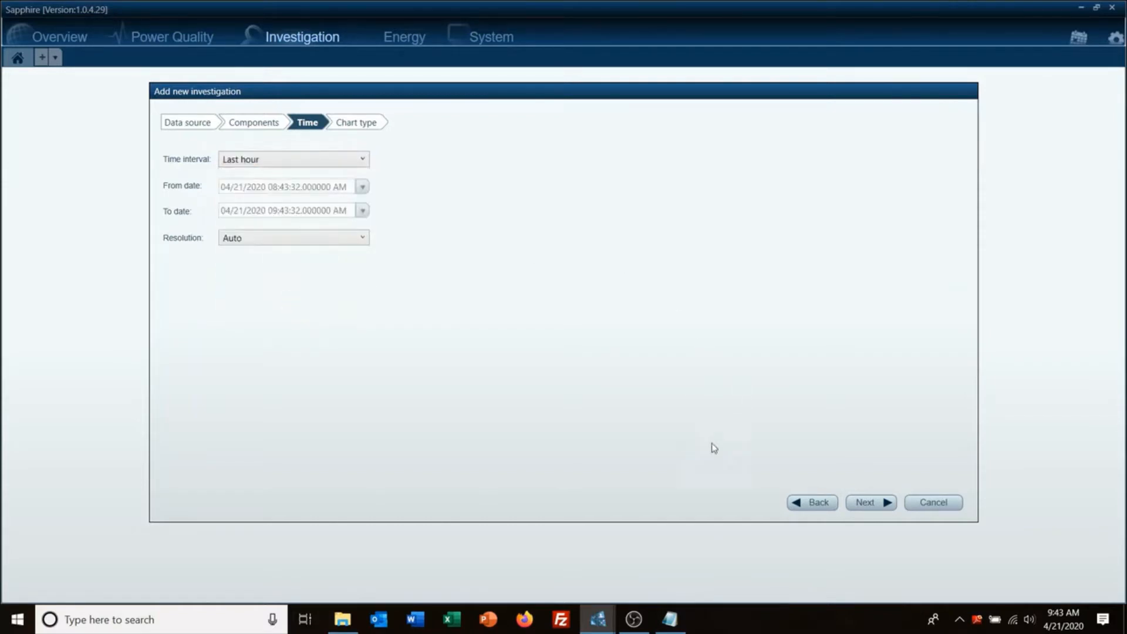
left_click(873, 504)
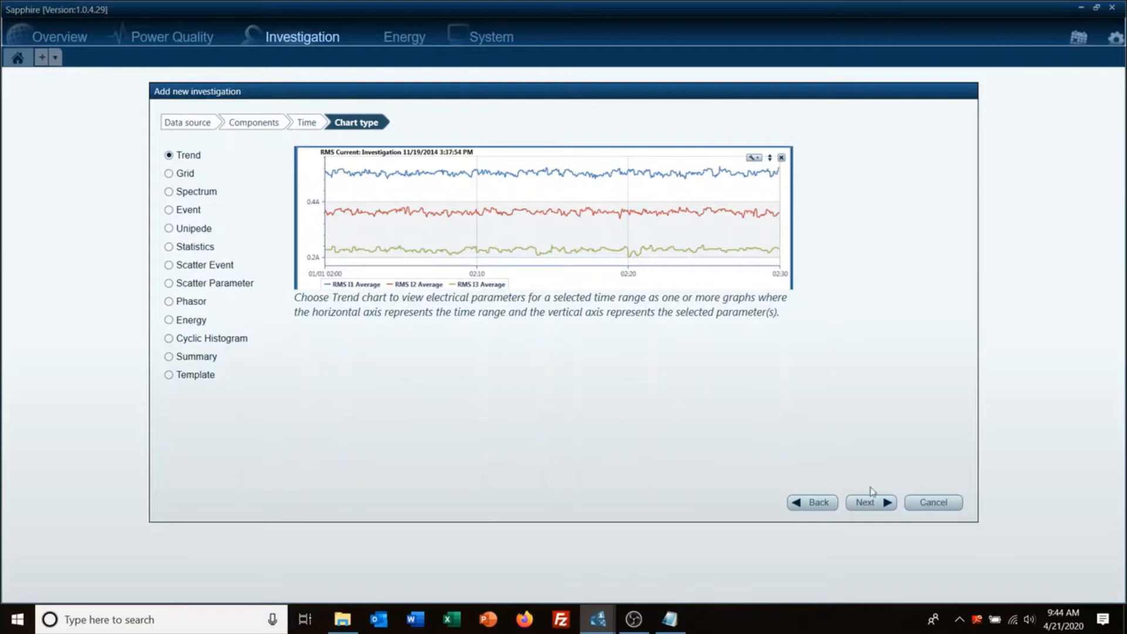
left_click(876, 507)
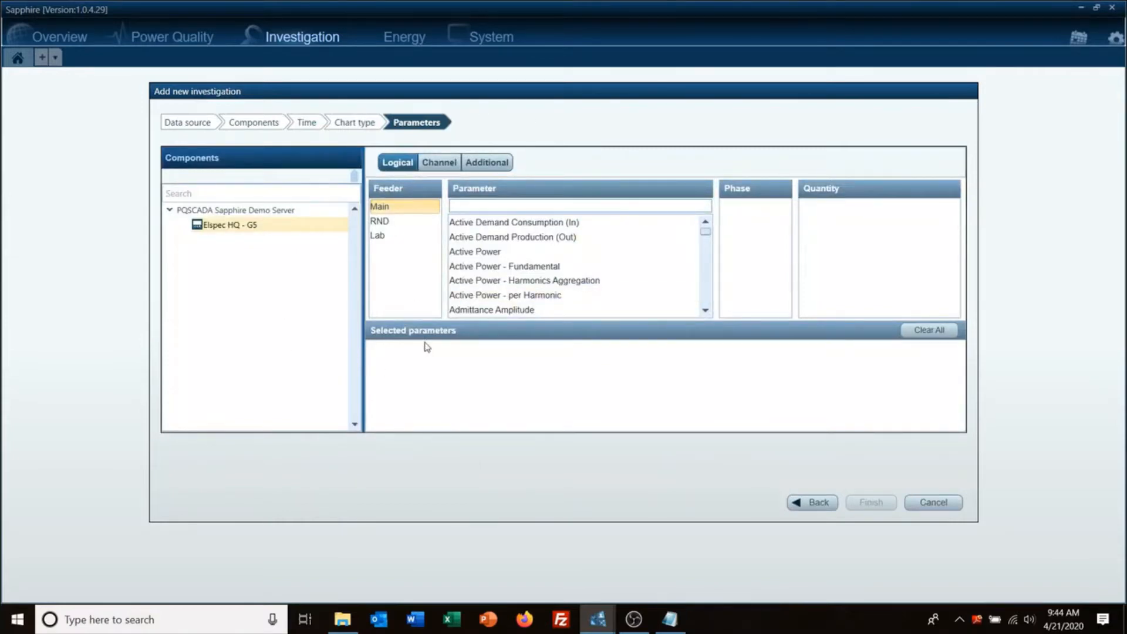
Add the Main feeder's average RMS parameters for phases V1N, V2N, V3N, I1, I2 and I3.
left_click(401, 209)
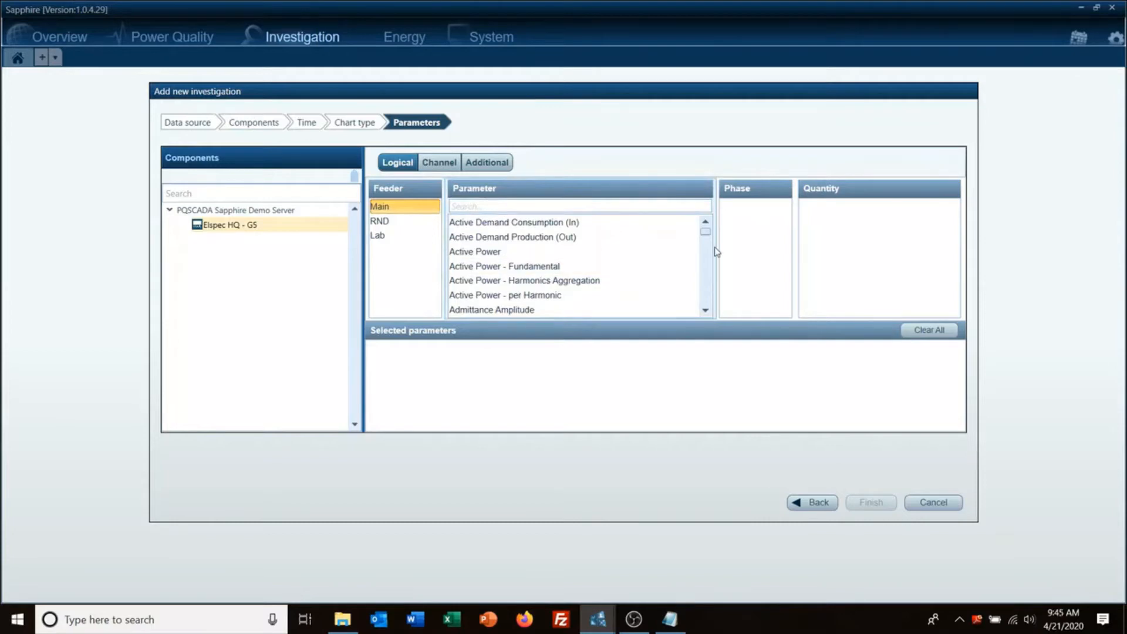
mouse_move(706, 235)
left_mouse_down()
mouse_move(714, 306)
mouse_move(714, 221)
left_mouse_up()
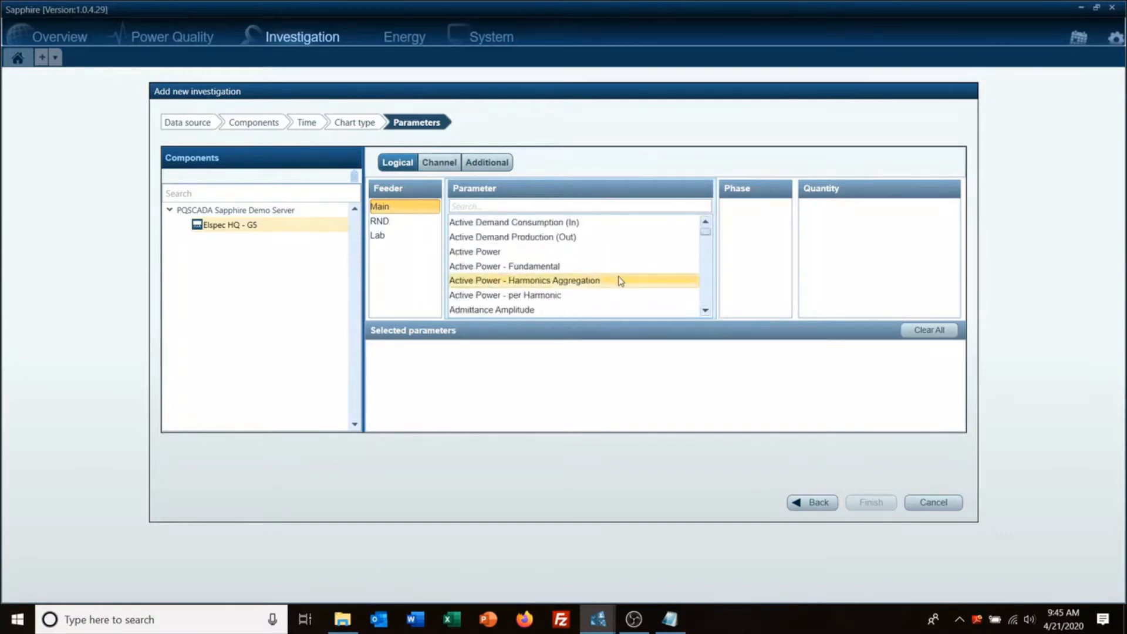
left_click(480, 209)
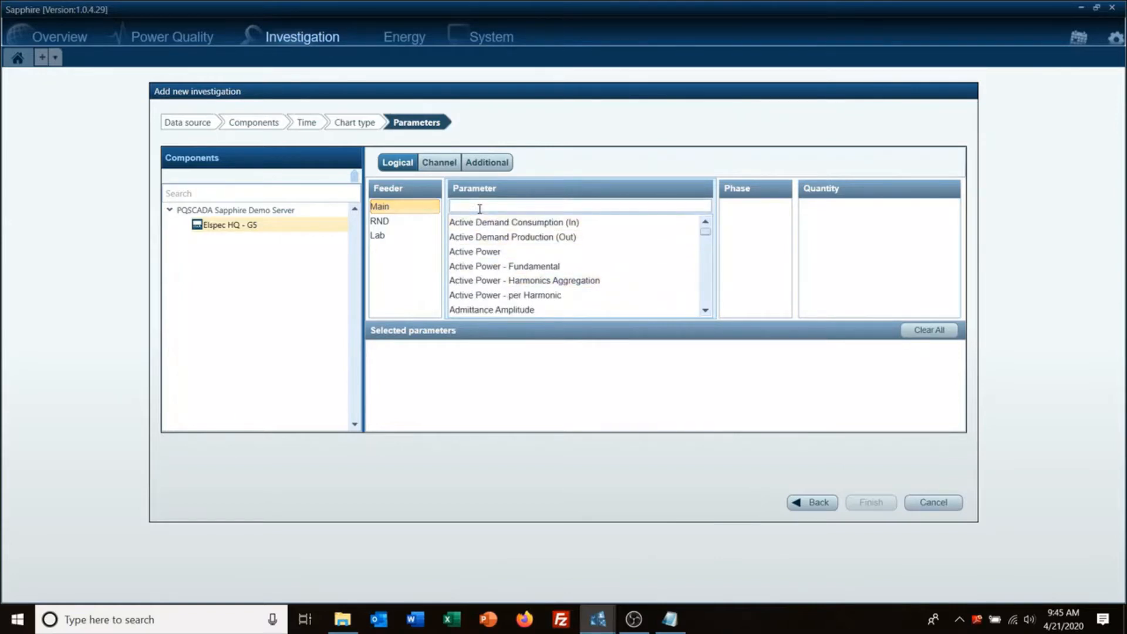
type("RMS")
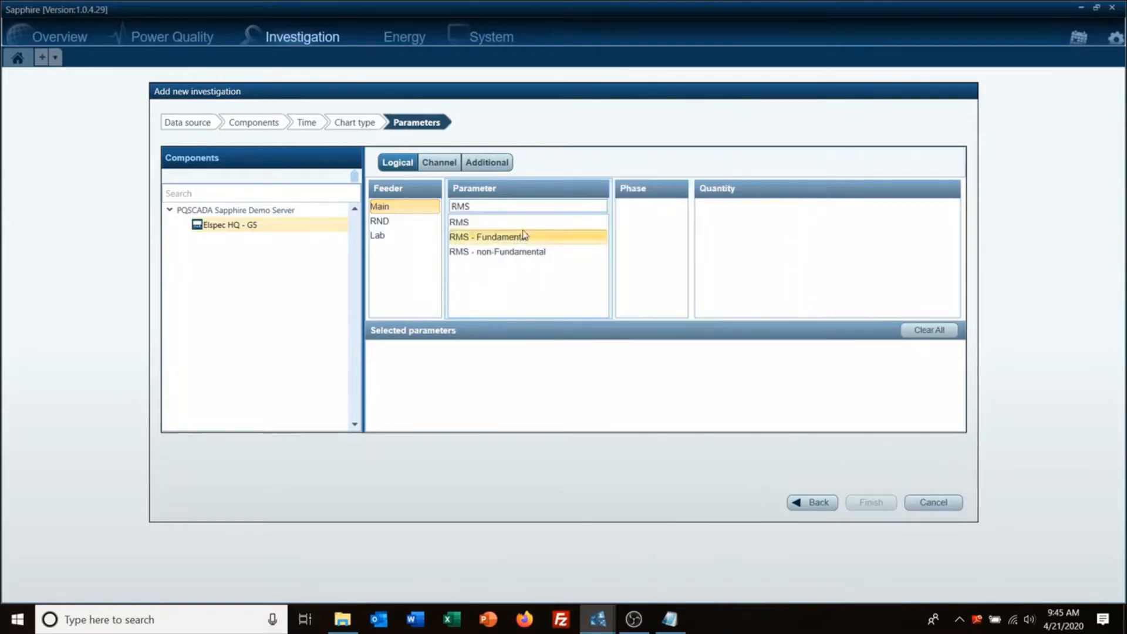
left_click(528, 222)
left_click_drag(625, 207, 629, 237)
left_click(623, 267)
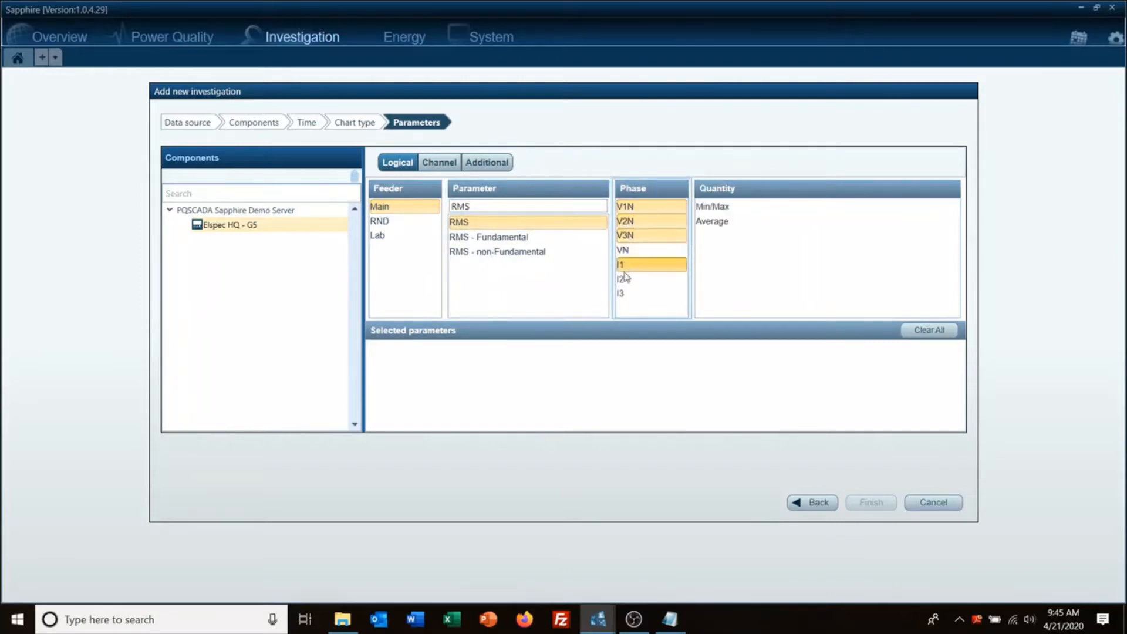
left_click(625, 279)
left_click(626, 293)
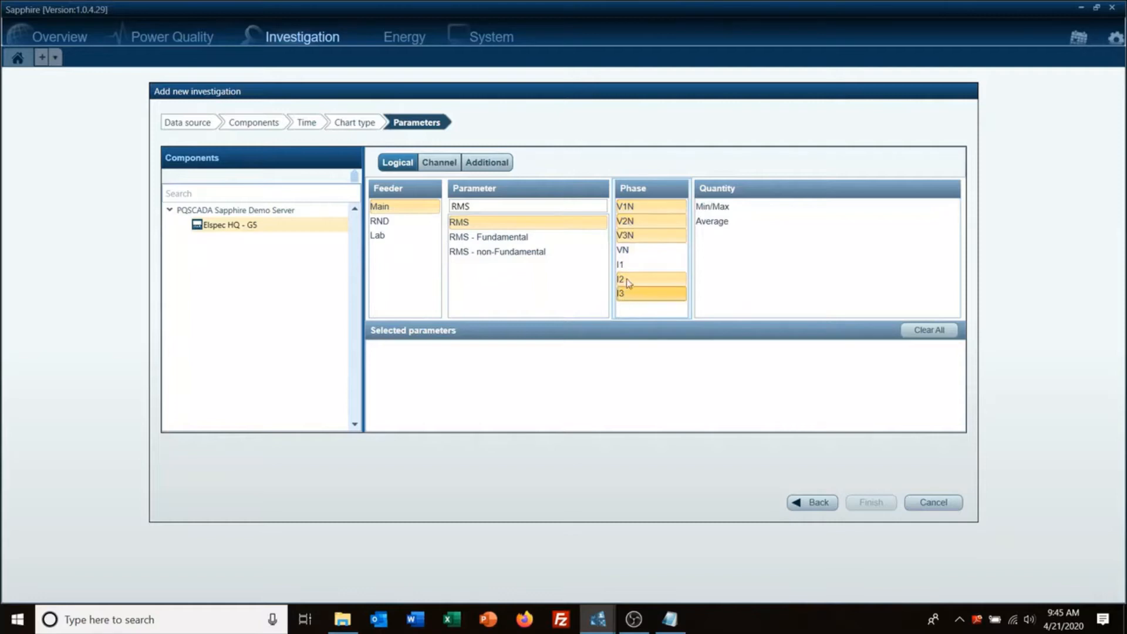
left_click(713, 223)
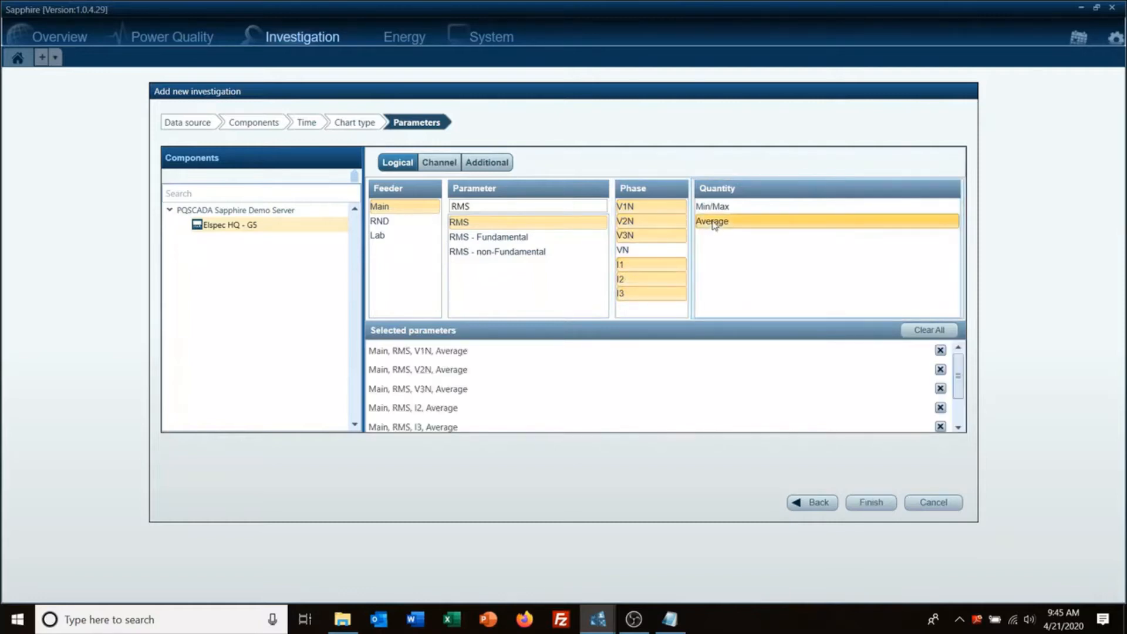
Find the power parameters and add the Main feeder's total average Active Power.
left_click_drag(478, 207, 336, 186)
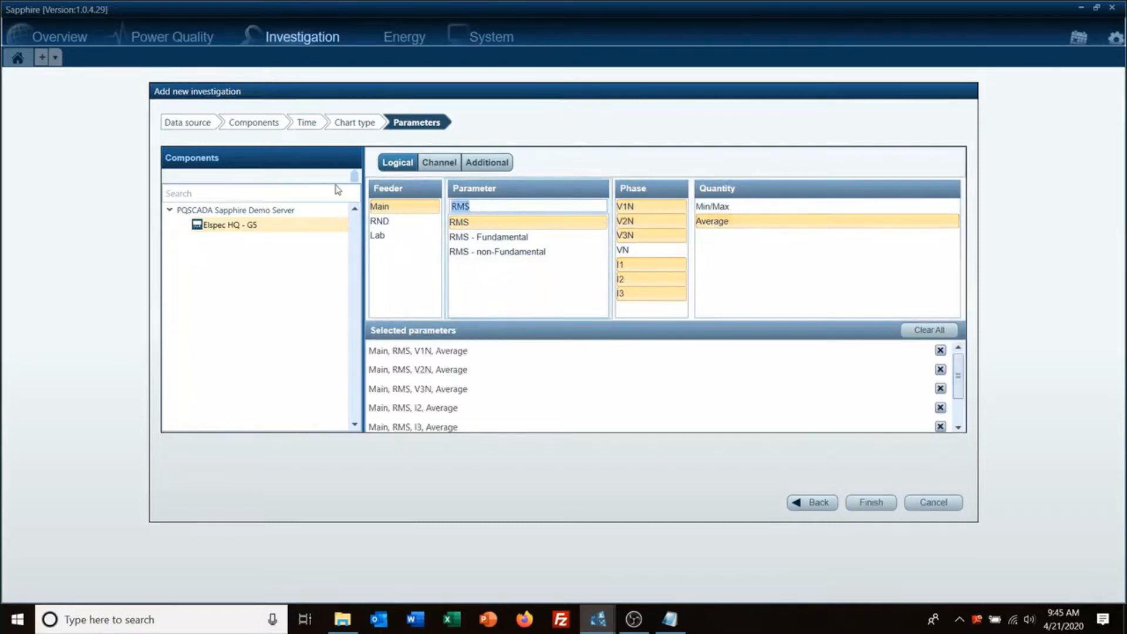
type("powe")
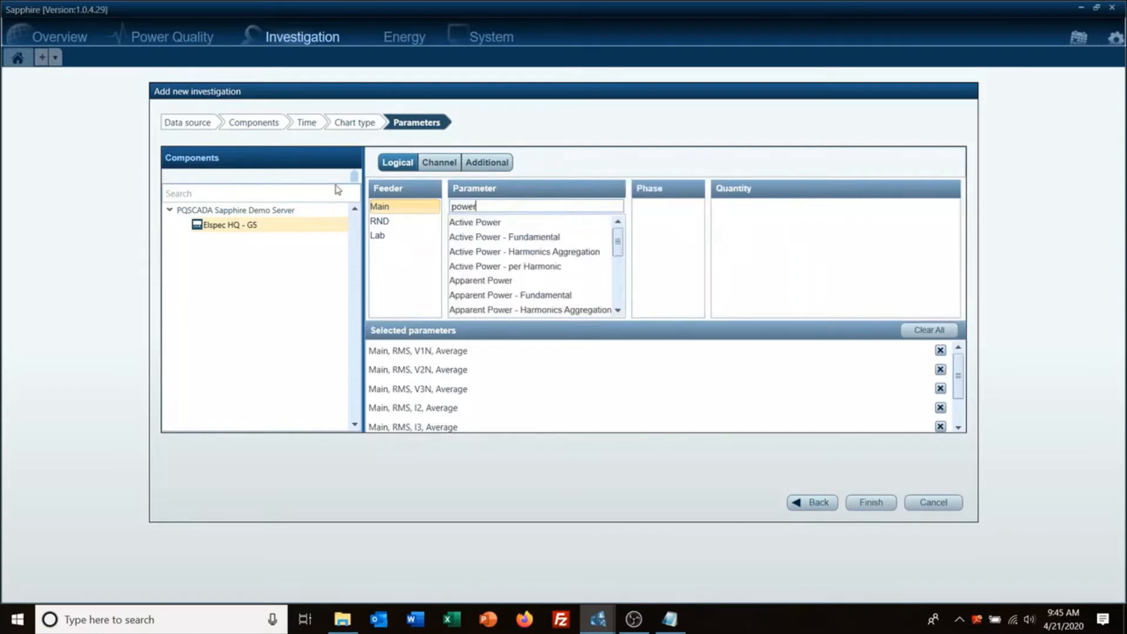
type("r")
left_click(475, 222)
left_click(652, 250)
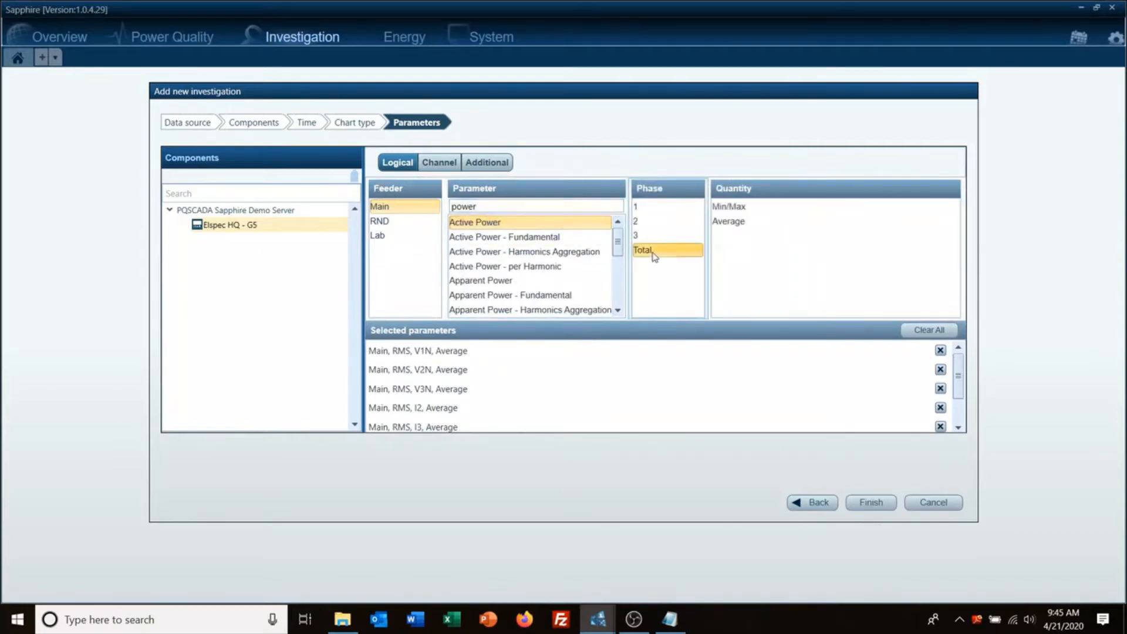
left_click(728, 220)
Add the Main feeder's total average Apparent Power and total average Reactive Power.
left_click(480, 280)
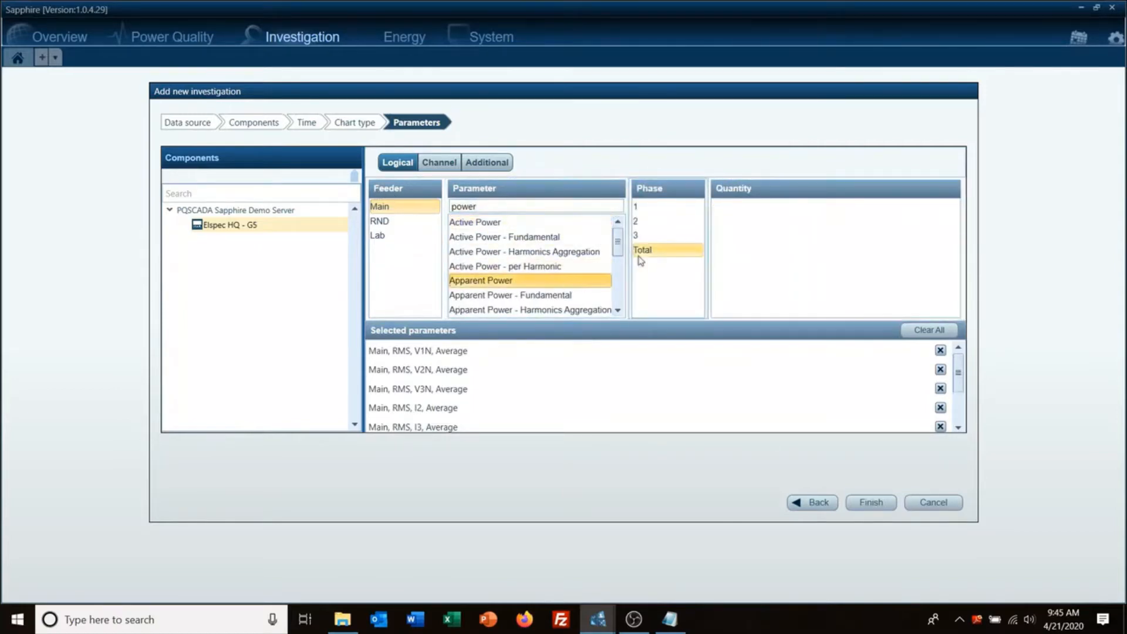
left_click(649, 251)
left_click(727, 220)
scroll(578, 267, "down", 5)
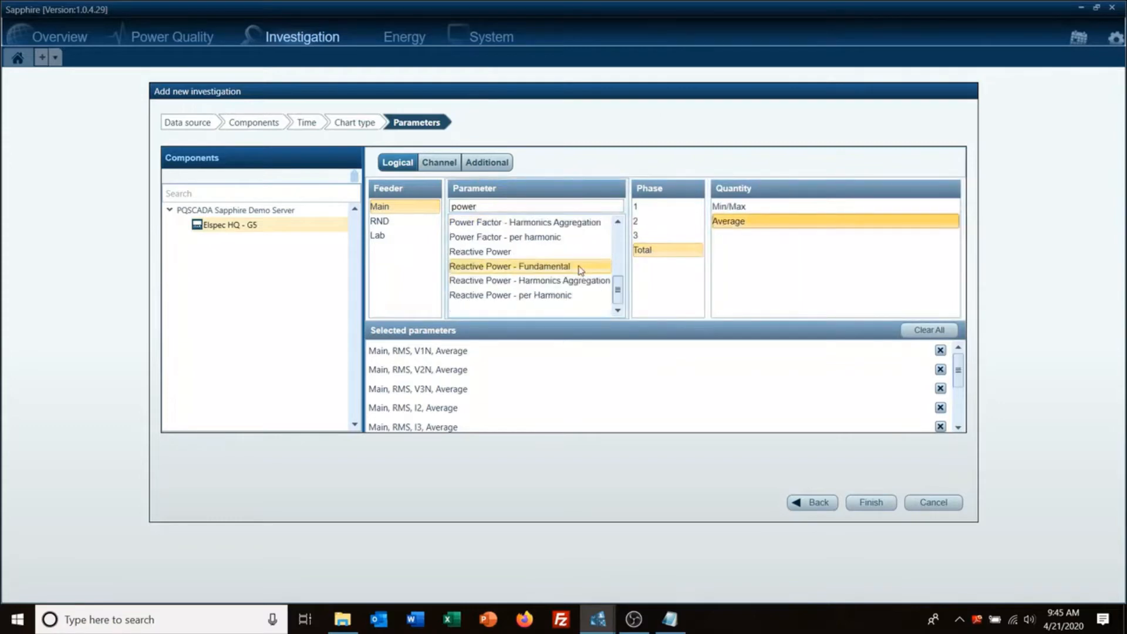
left_click(584, 252)
left_click(660, 251)
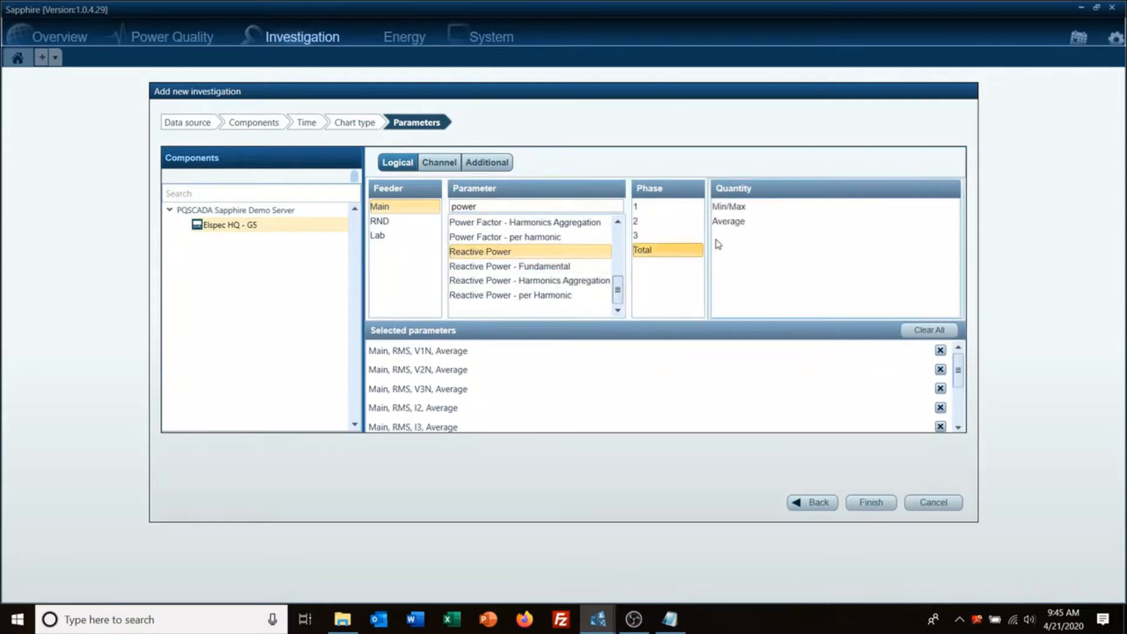
left_click(738, 225)
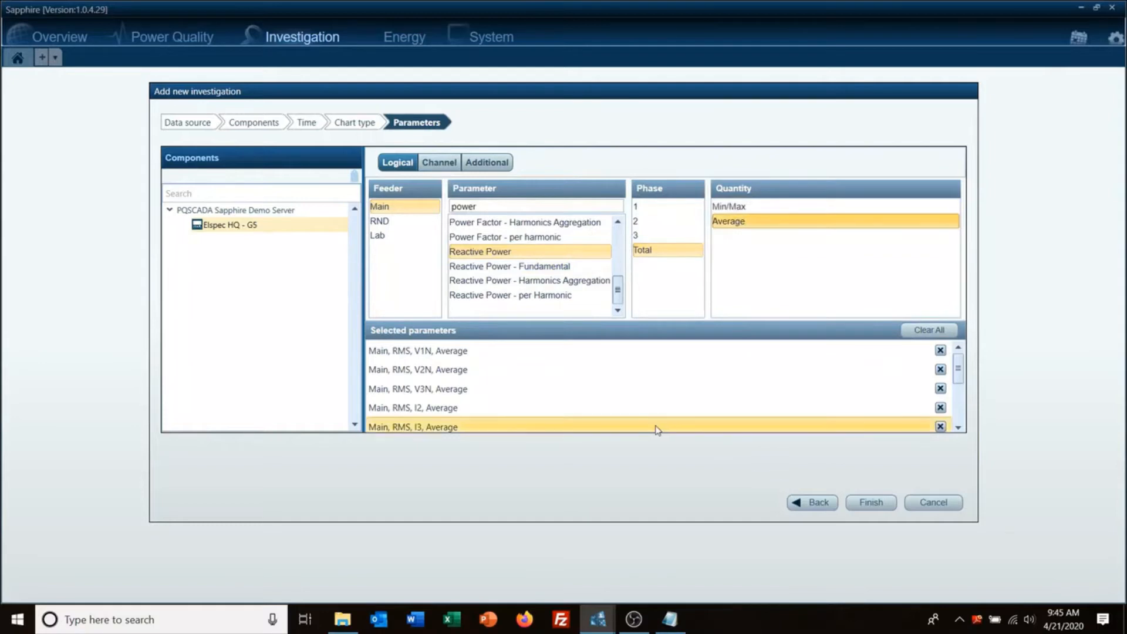
Review the selected parameters and finish creating the investigation.
scroll(657, 428, "down", 3)
scroll(657, 430, "up", 3)
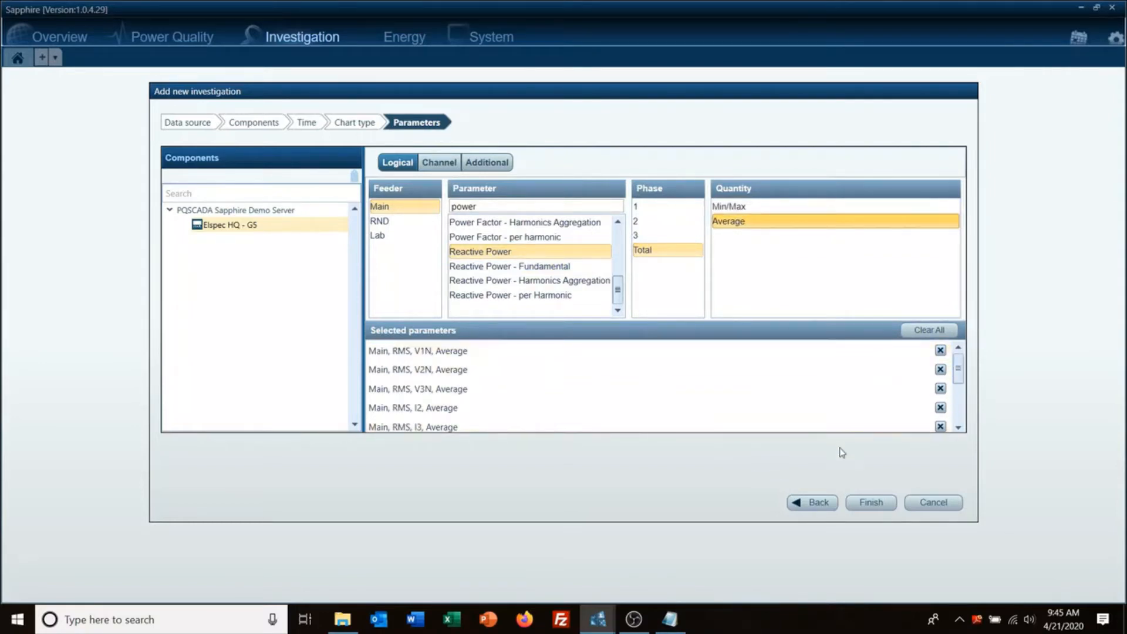
scroll(777, 369, "down", 3)
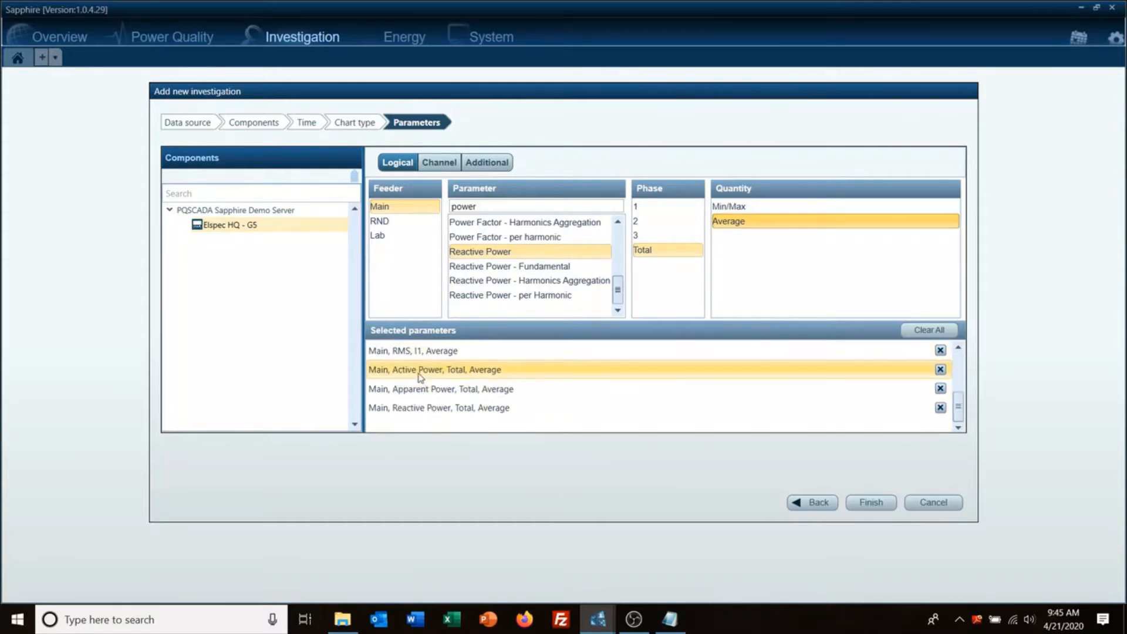
left_click(868, 502)
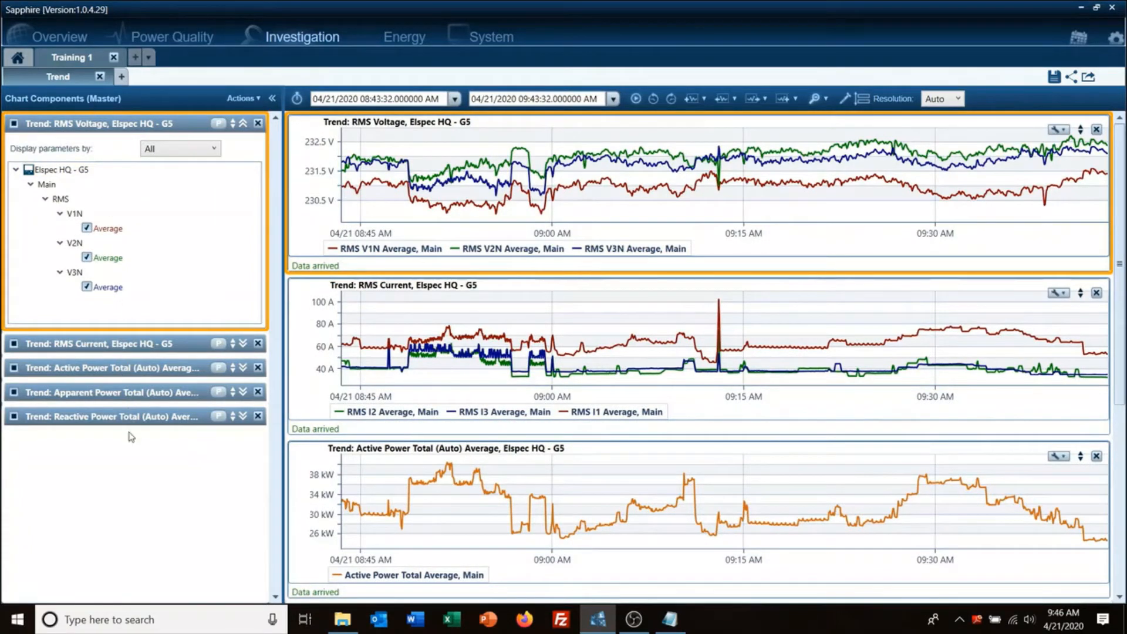
Examine the RMS voltage, RMS current and power trend charts of the new investigation.
mouse_move(530, 379)
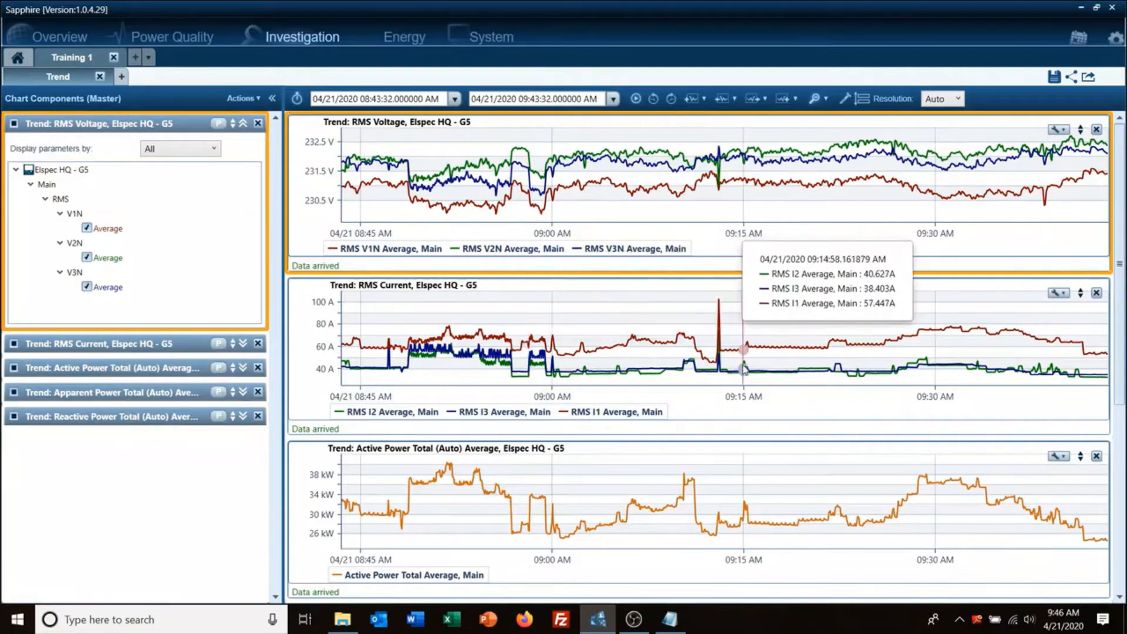
scroll(743, 368, "down", 5)
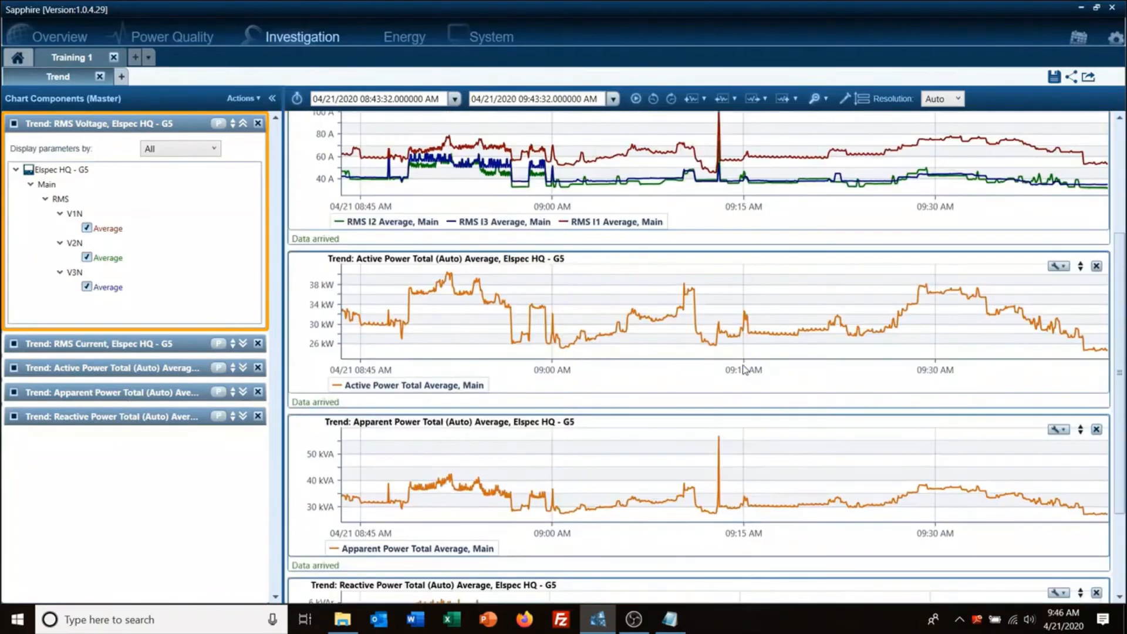
scroll(744, 369, "up", 3)
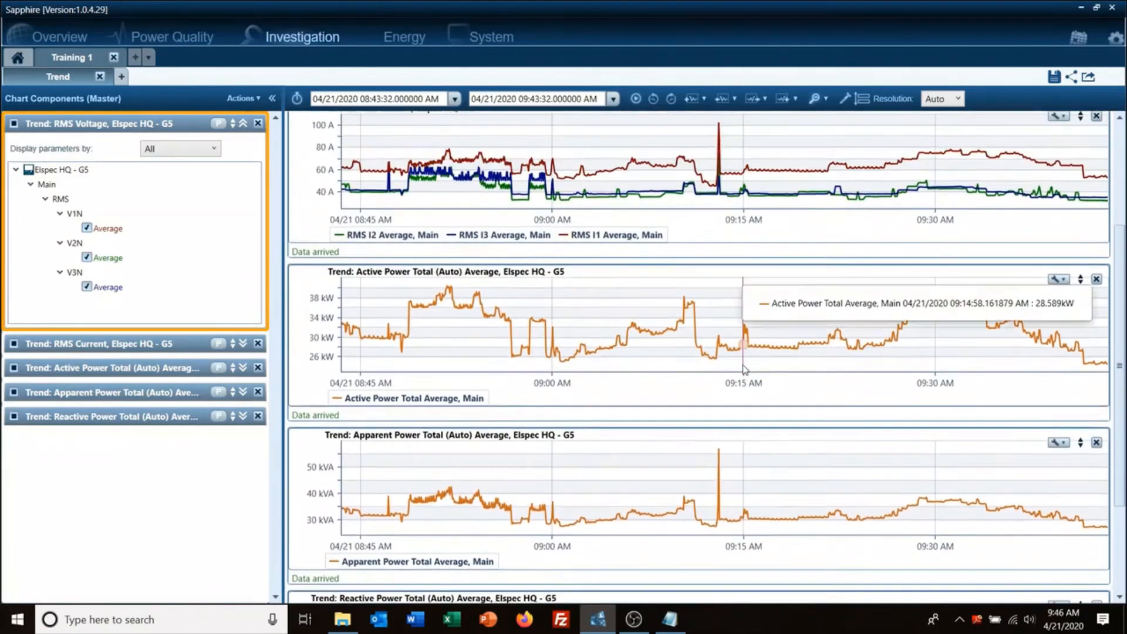
scroll(744, 369, "up", 3)
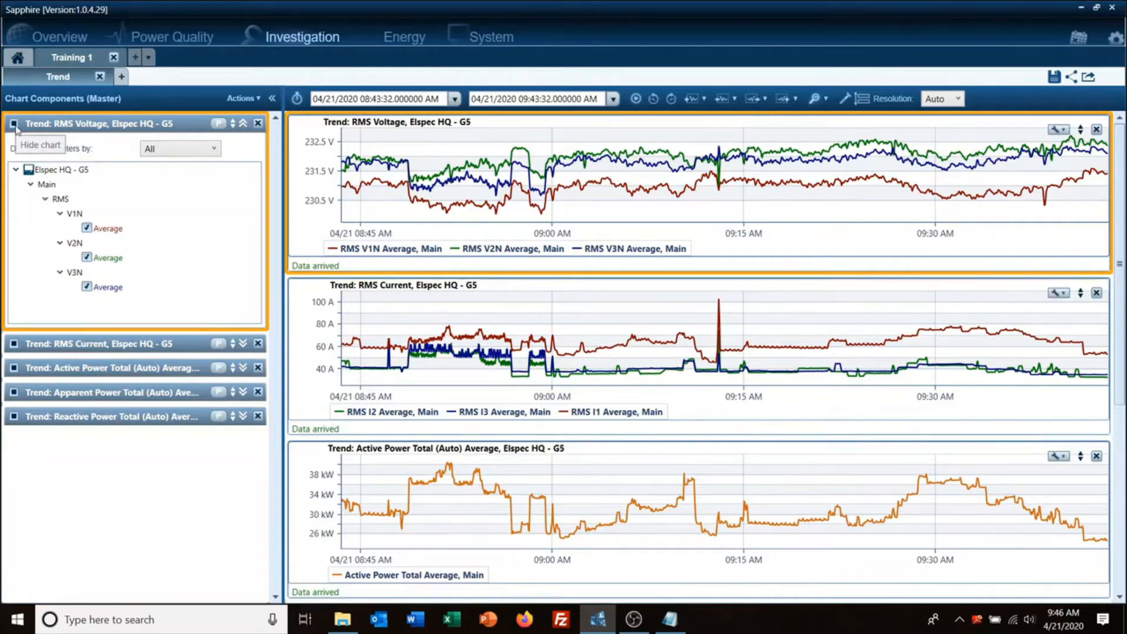
Hide the RMS Current and three power charts, and zoom the RMS Voltage chart in on the disturbance near 09:13:05 AM.
left_click(14, 345)
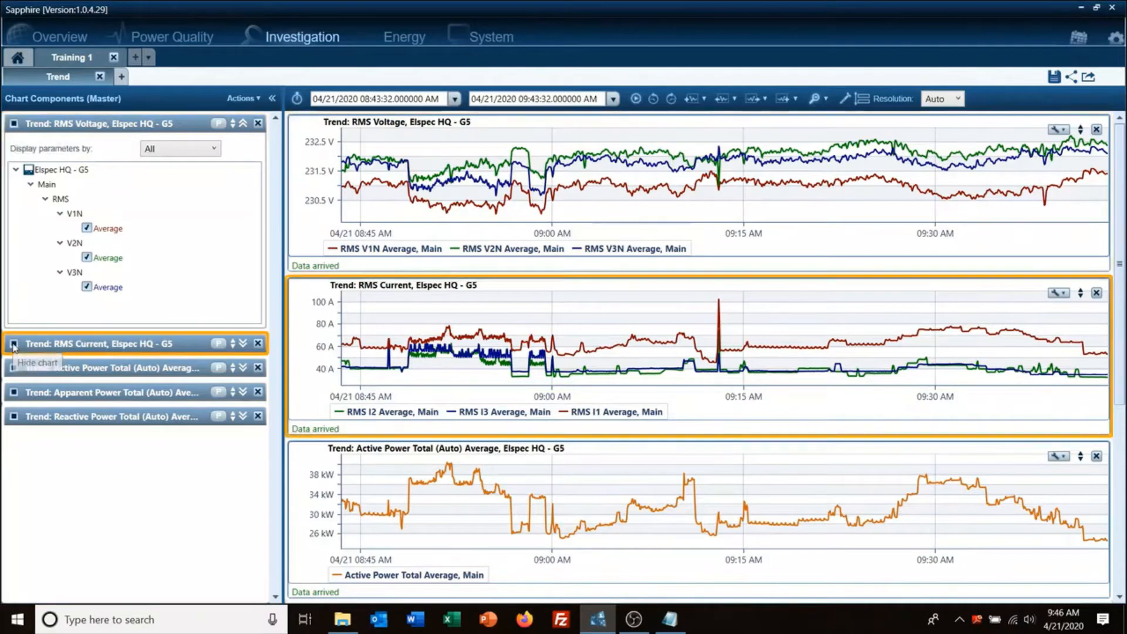
left_click(15, 368)
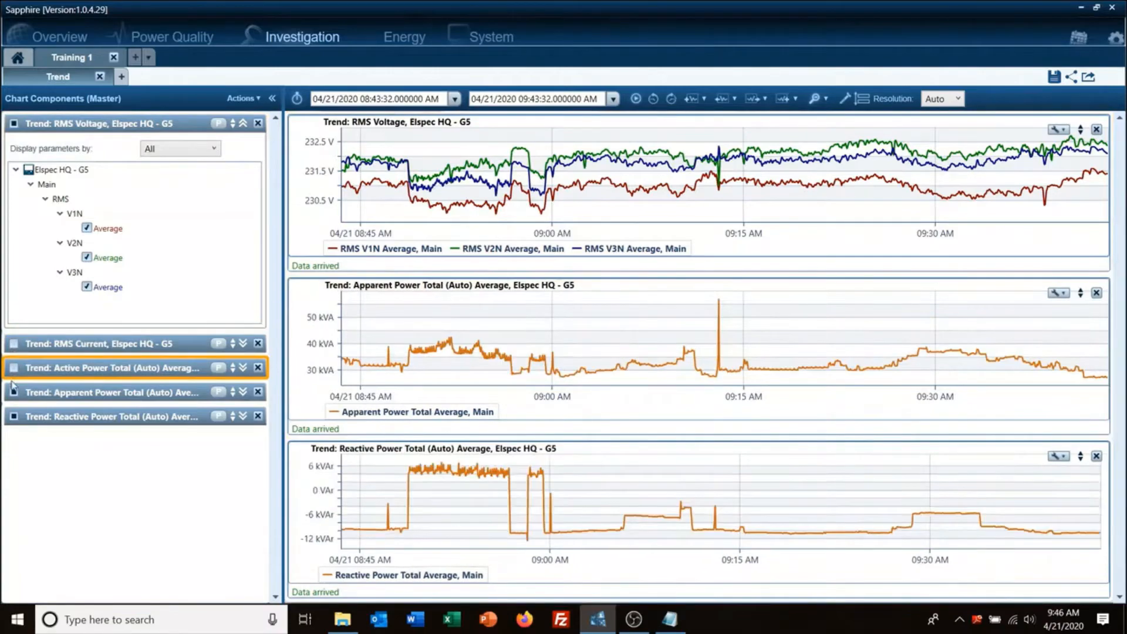
left_click(14, 392)
left_click(14, 416)
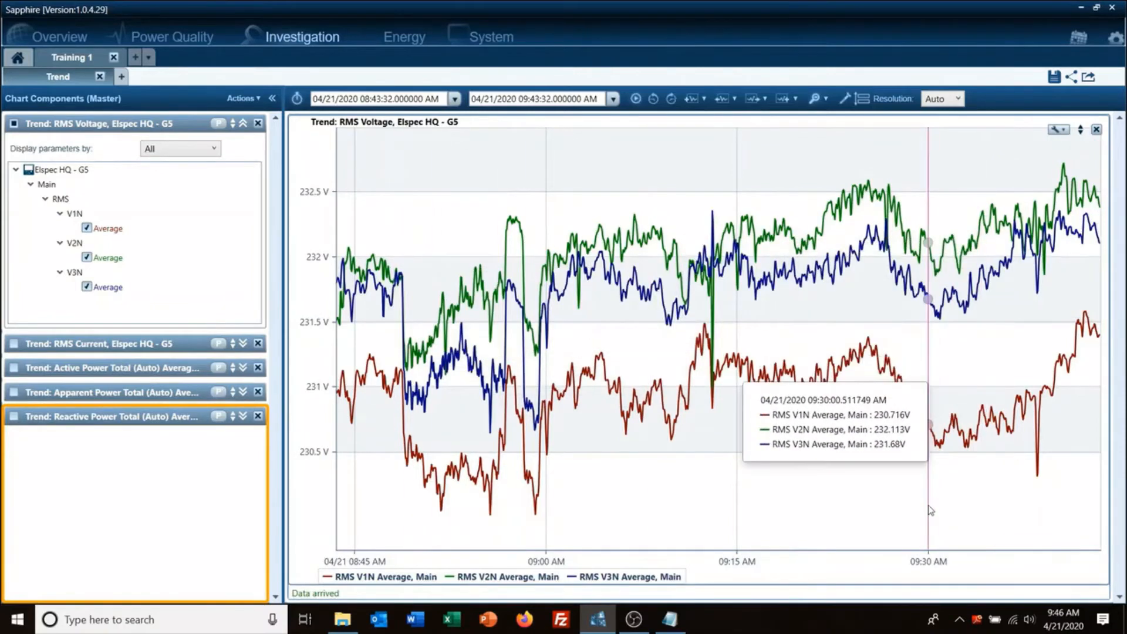
left_click_drag(690, 472, 738, 454)
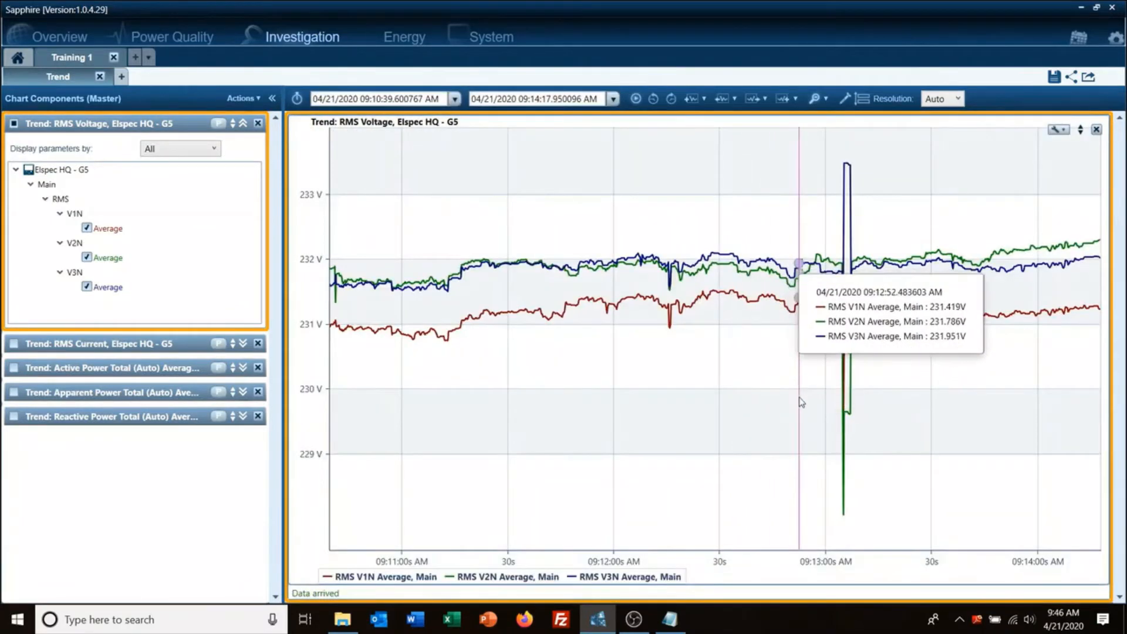
left_click_drag(799, 397, 895, 384)
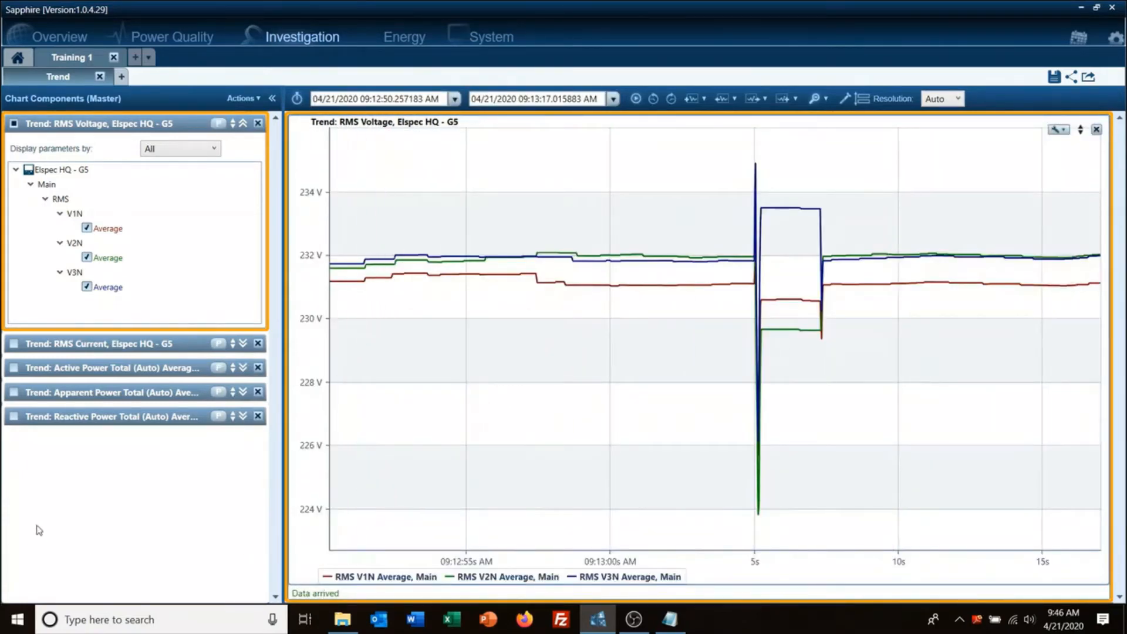
Show the RMS Current, Active Power, Apparent Power and Reactive Power charts again and review them over the zoomed time range.
left_click(13, 344)
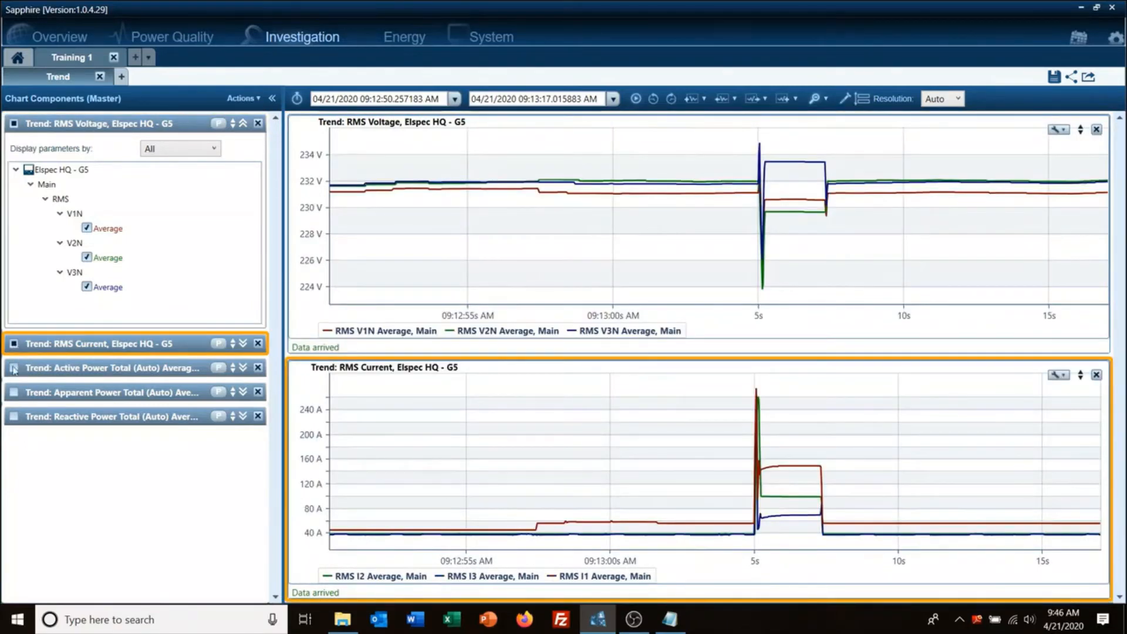
left_click(13, 368)
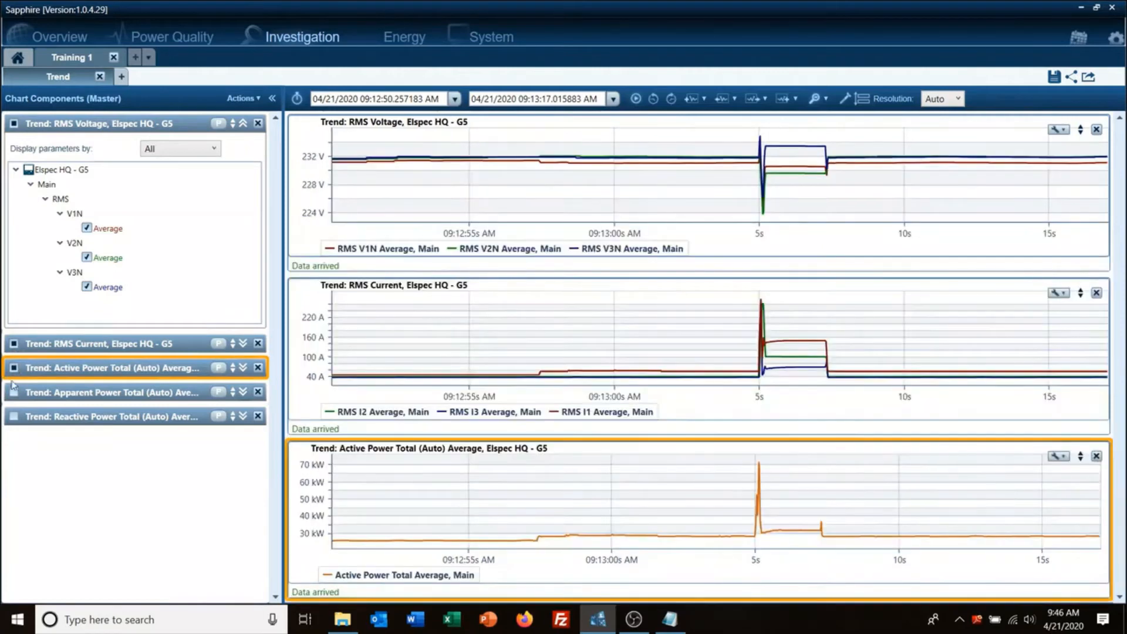
left_click(14, 392)
left_click(14, 417)
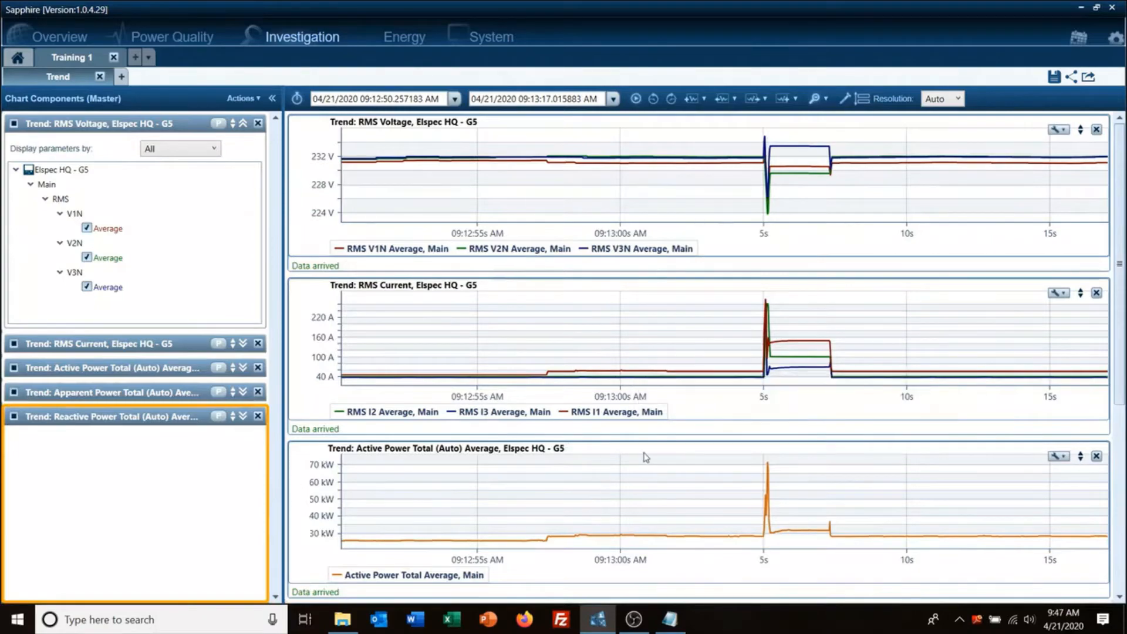
scroll(644, 458, "down", 5)
scroll(645, 457, "up", 5)
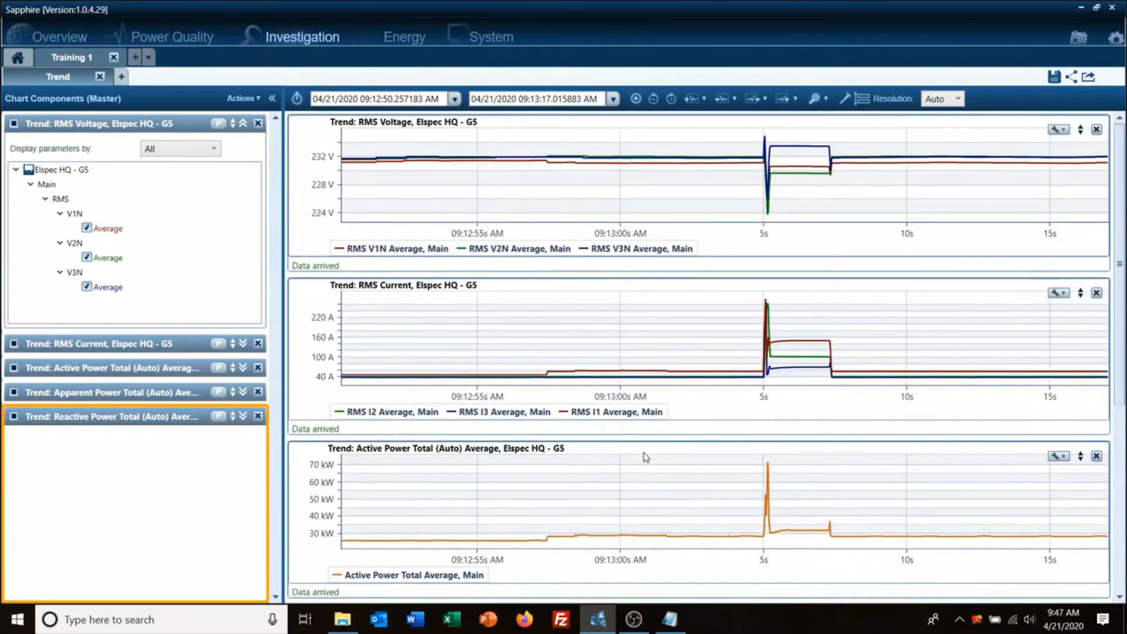
mouse_move(796, 221)
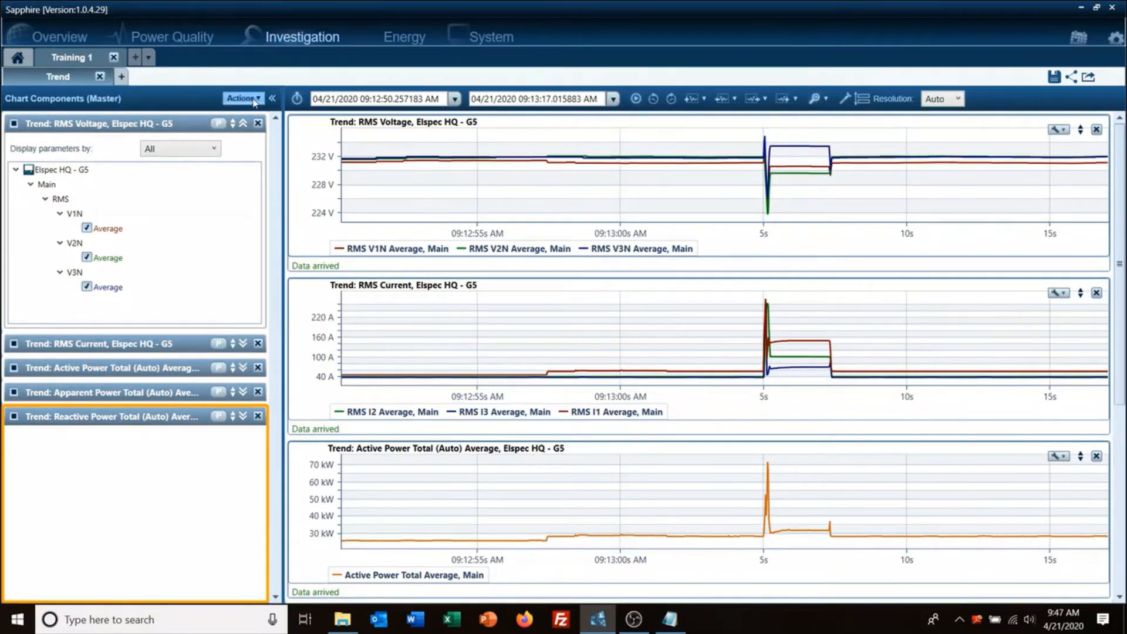
Add a Trend chart of the Main feeder's Waveform Min/Max for phases V1N, V2N and V3N of Elspec HQ - G5.
left_click(253, 99)
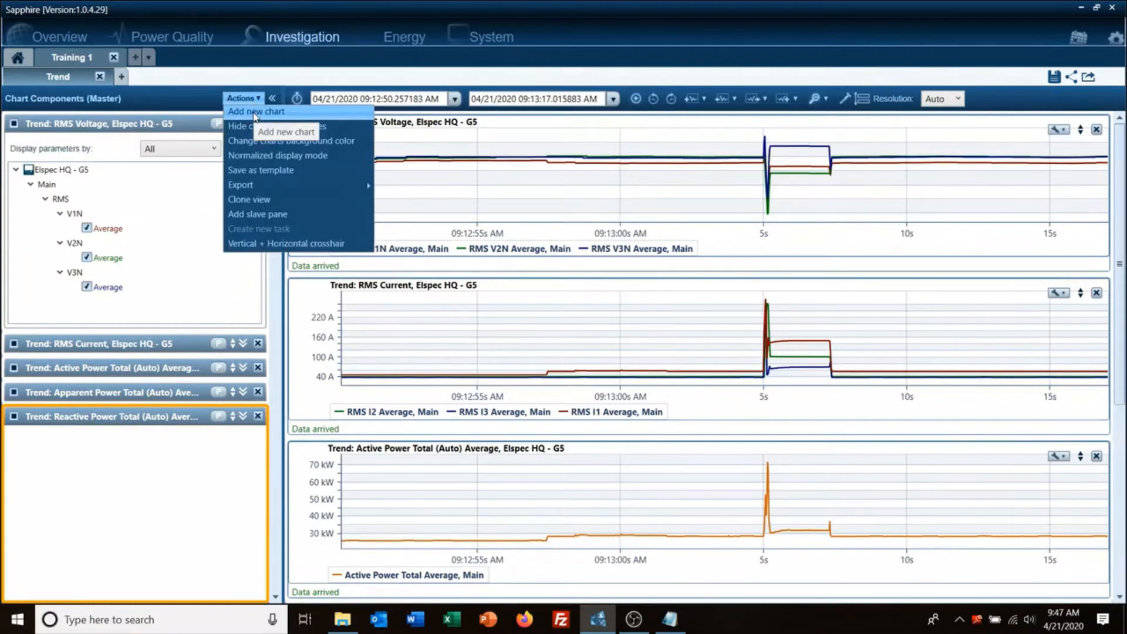
left_click(255, 113)
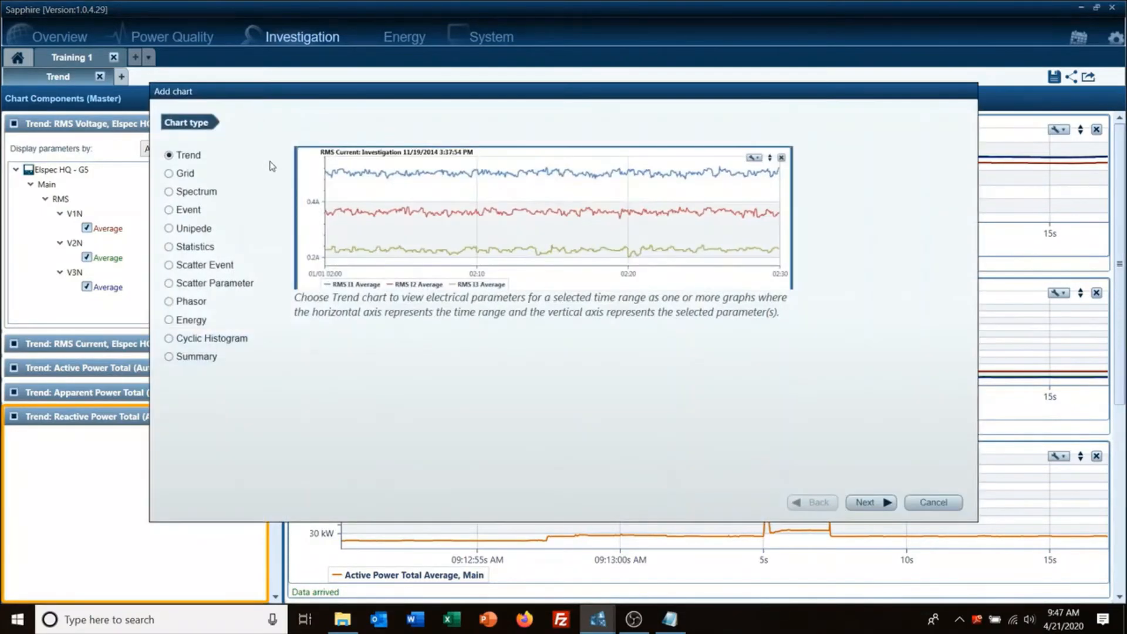
left_click(871, 502)
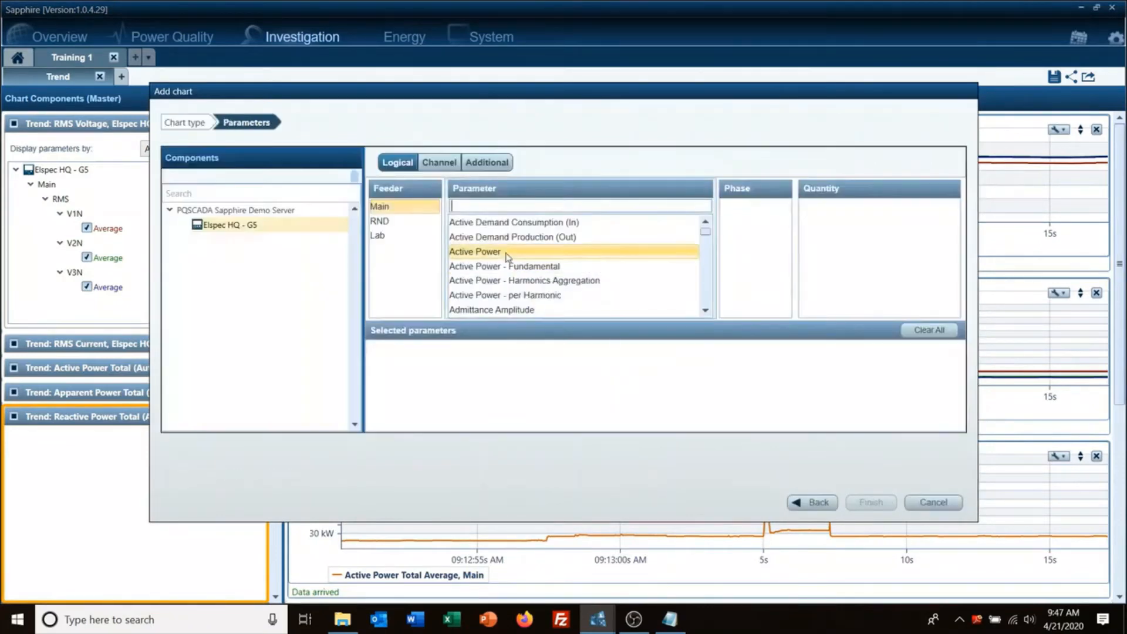
type("wave")
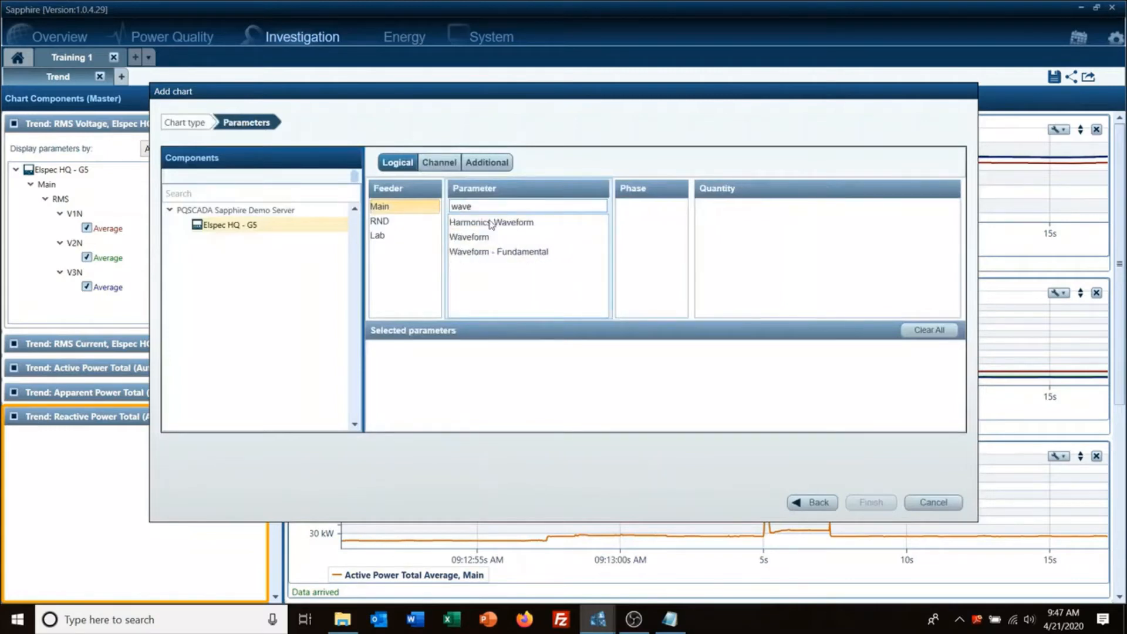
left_click(487, 236)
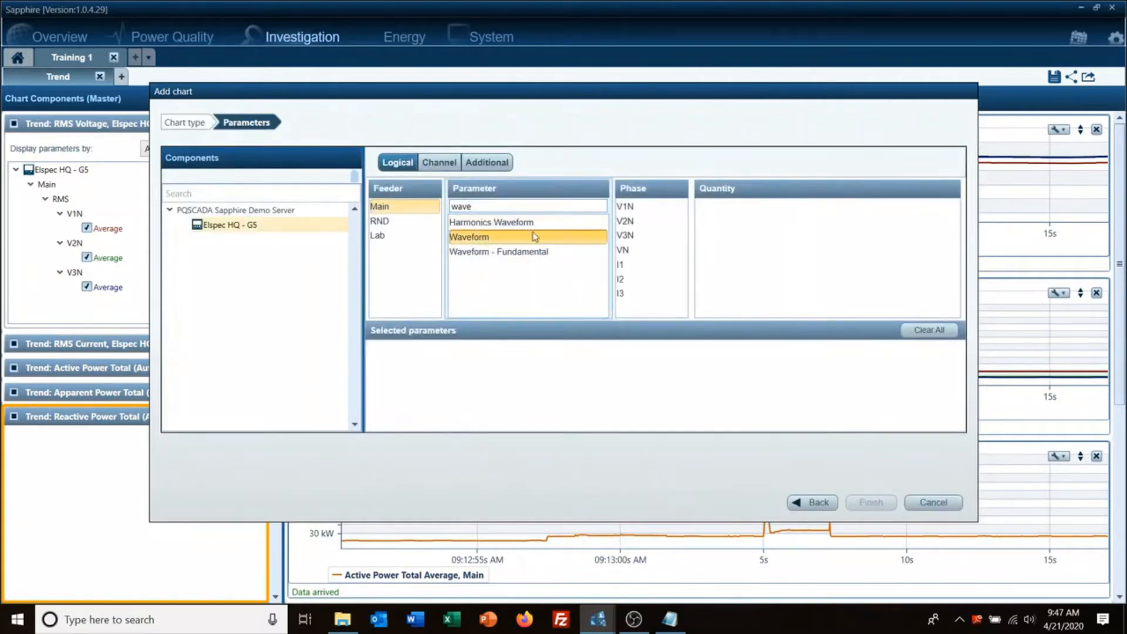
left_click(629, 208)
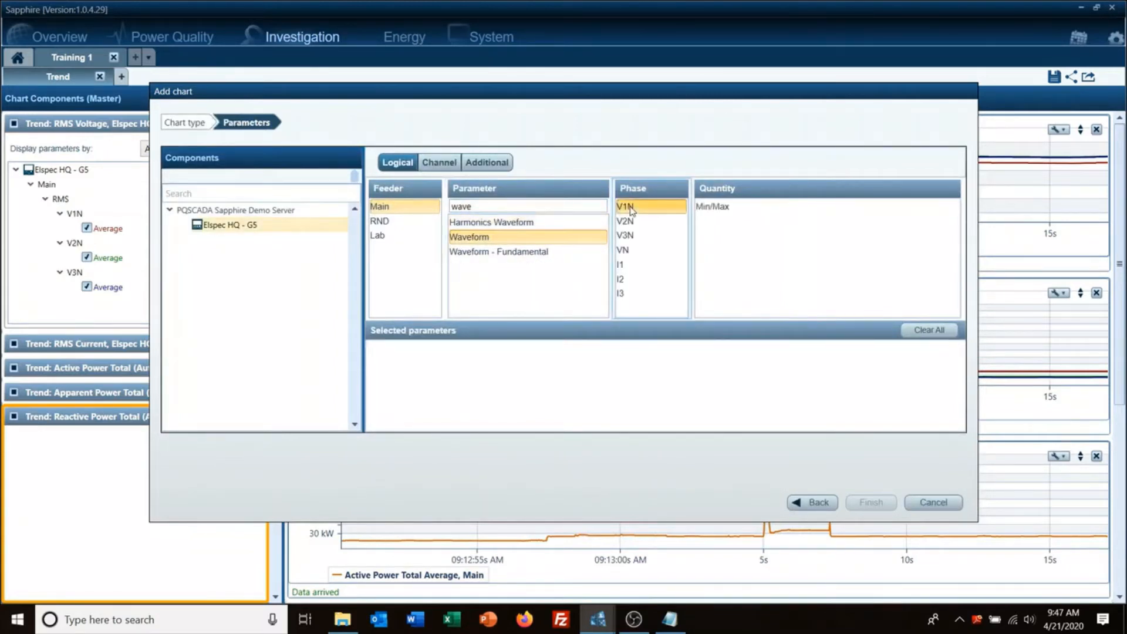
left_click(631, 222, "ctrl")
left_click(630, 237, "ctrl")
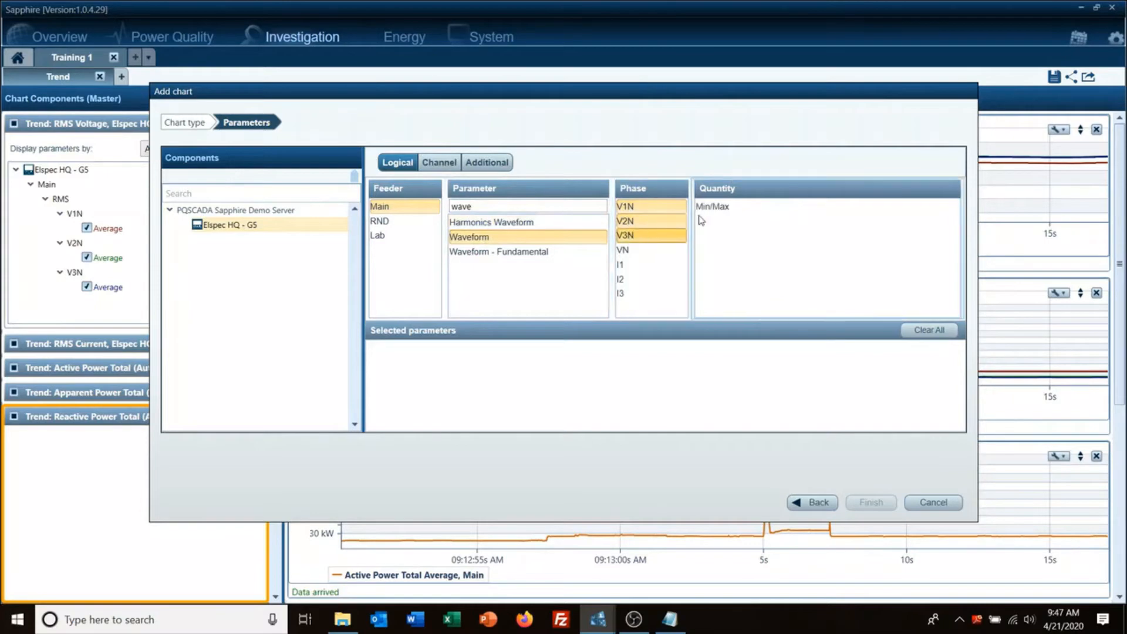
left_click(711, 207)
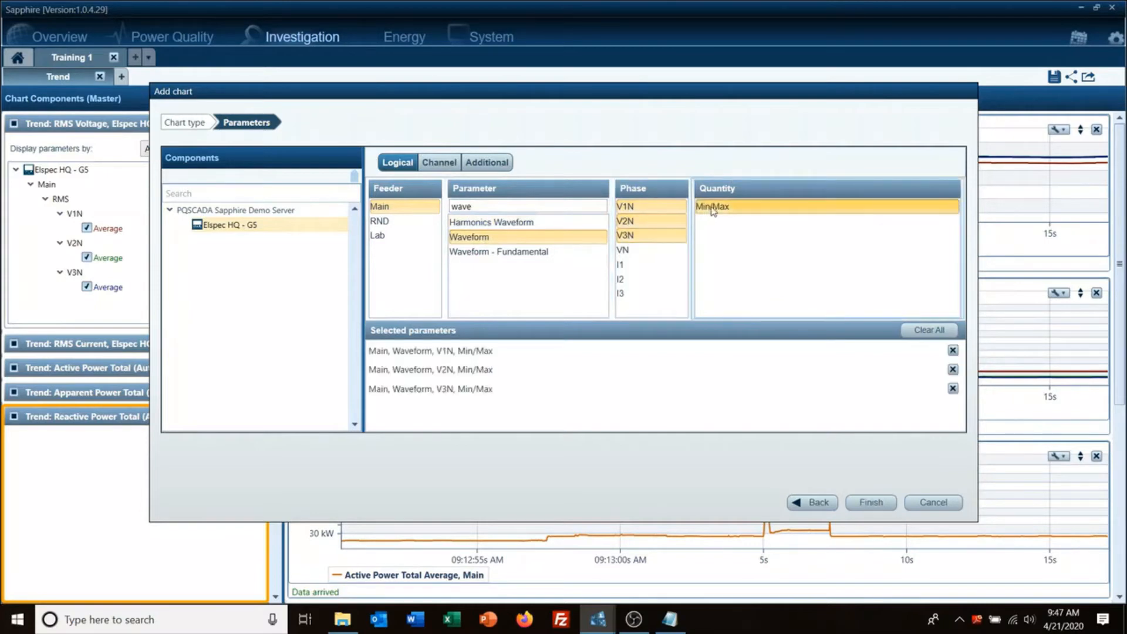
left_click(871, 502)
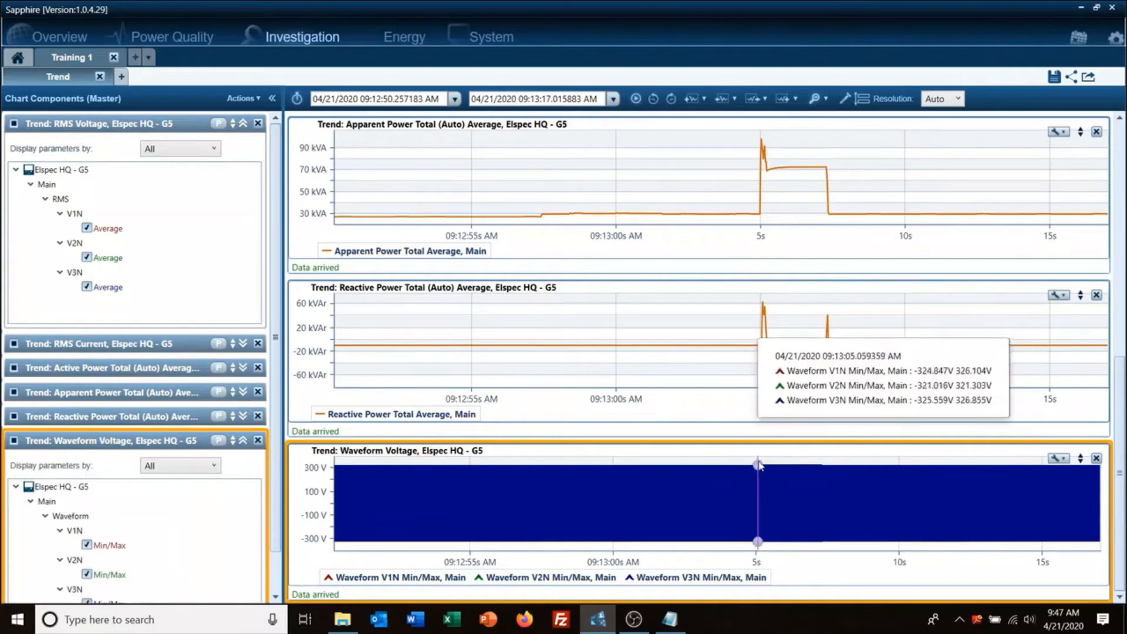
Zoom in on the apparent power spike near 09:13:05 AM and hide all charts except RMS Voltage and Waveform Voltage.
mouse_move(763, 156)
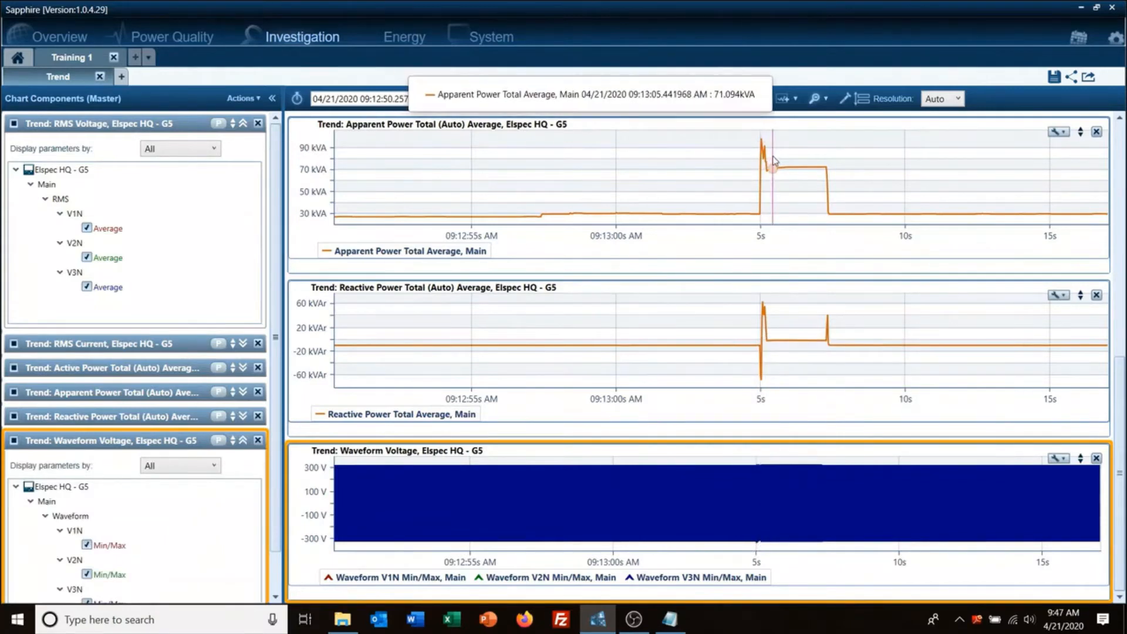
left_click_drag(756, 157, 773, 157)
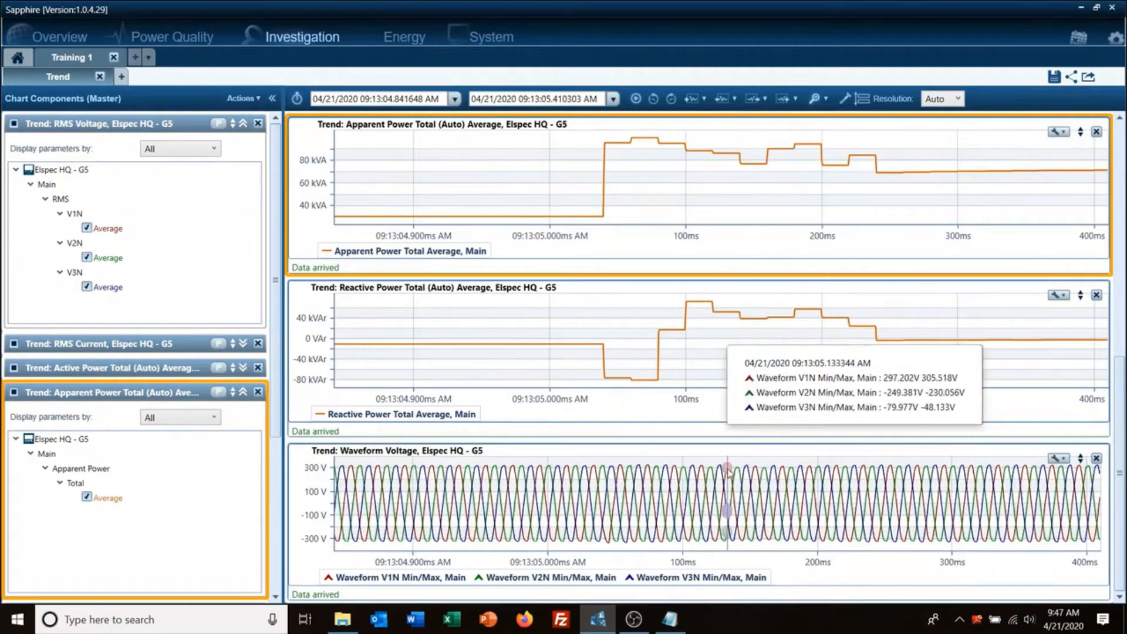
left_click(13, 392)
left_click(13, 368)
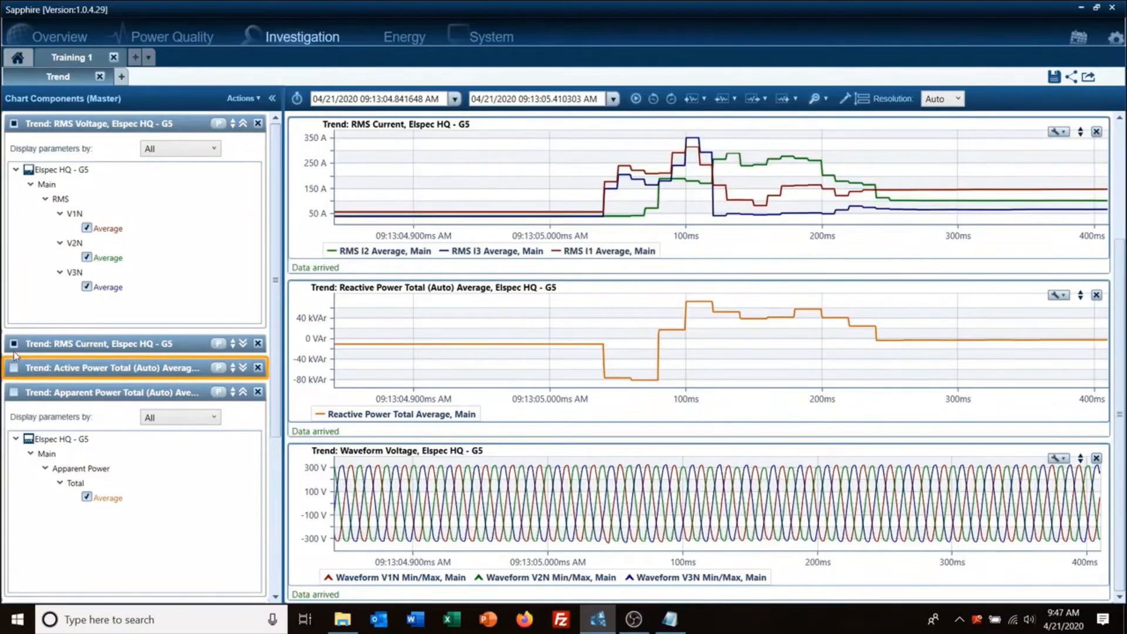
left_click(14, 344)
scroll(44, 498, "down", 4)
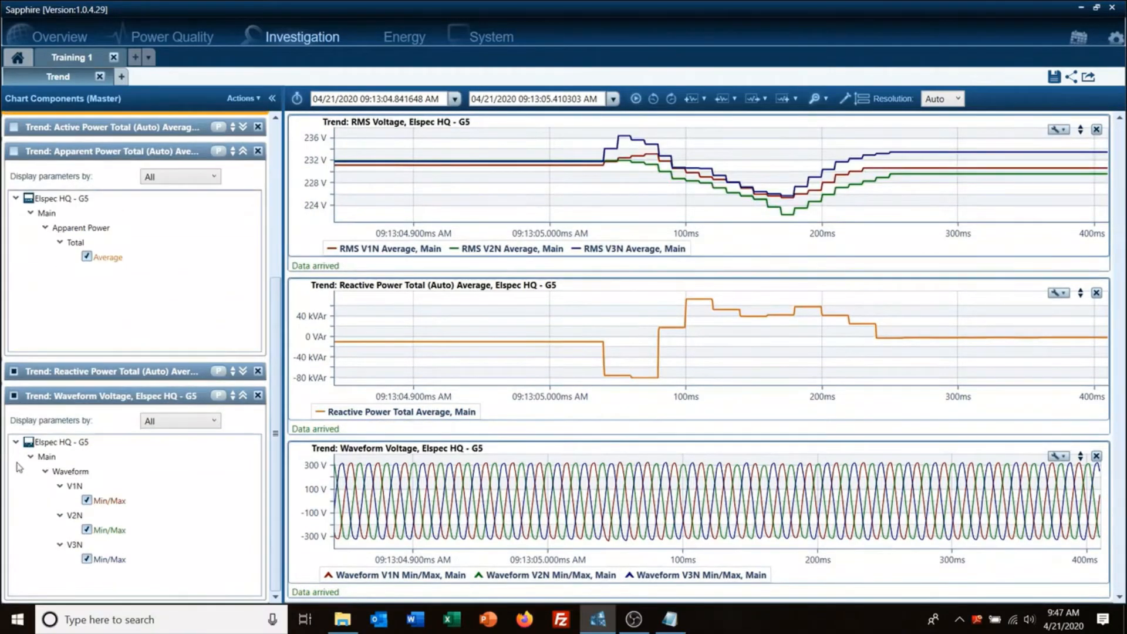
left_click(14, 371)
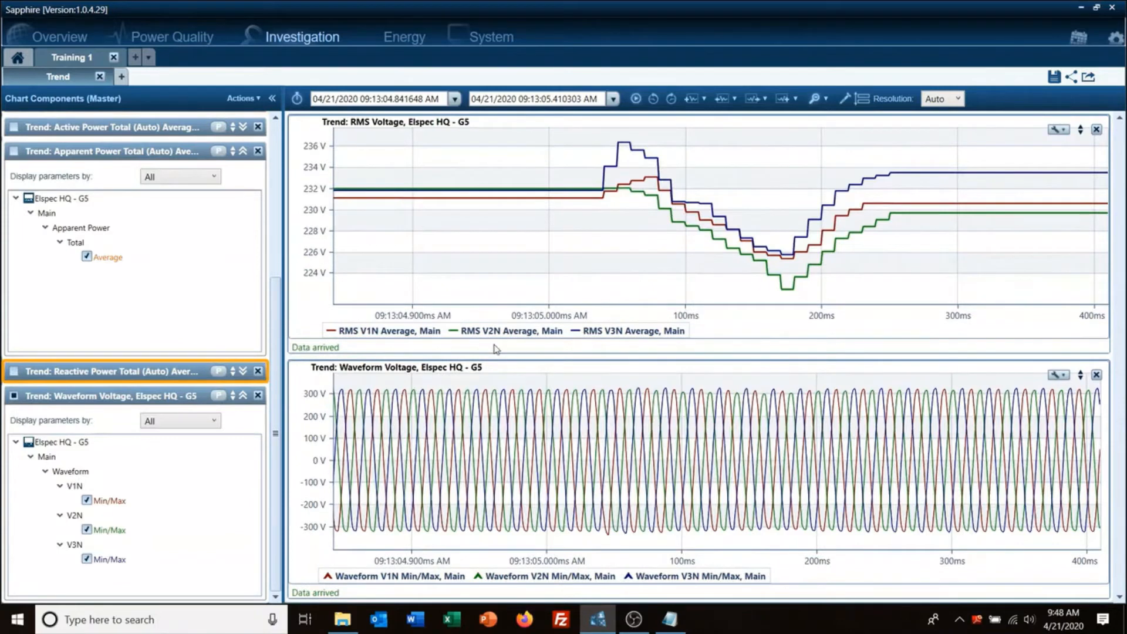
Zoom the RMS Voltage chart in on the voltage swell and dip between about 09:13:05.018 and 09:13:05.292 AM.
left_click(585, 155)
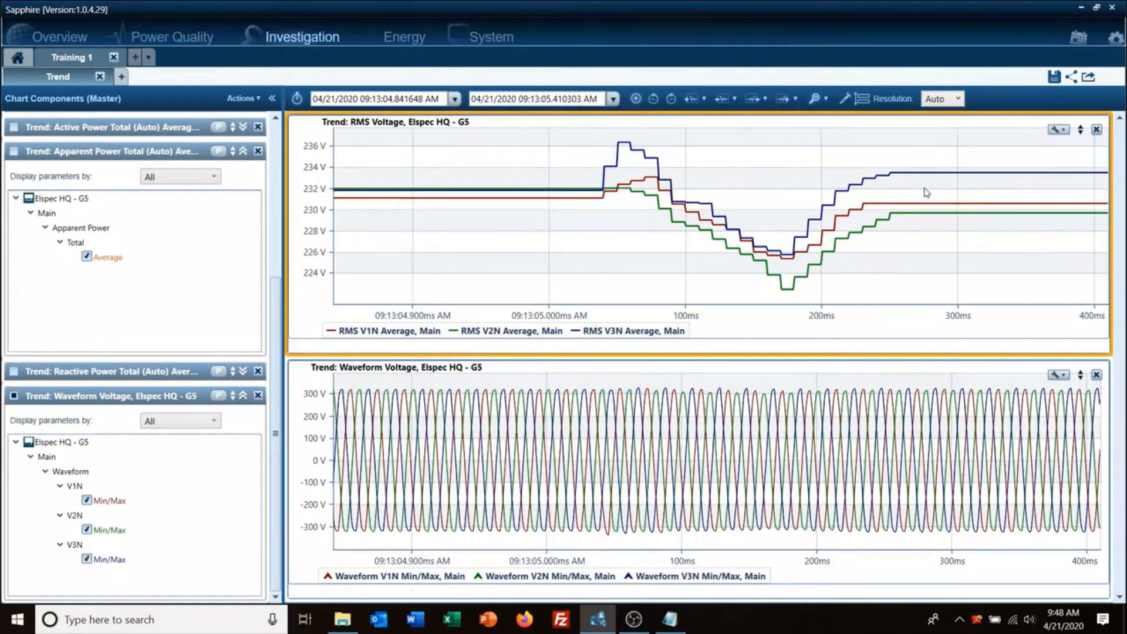
left_click_drag(582, 150, 671, 143)
left_click_drag(574, 158, 949, 204)
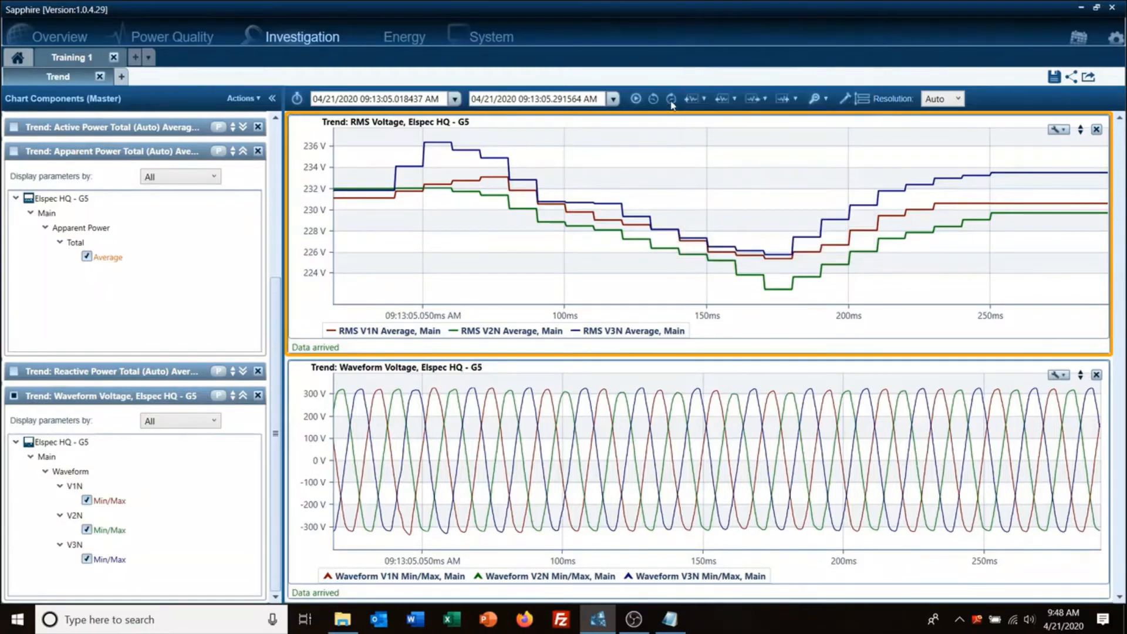
Extend the displayed time range by 1 second before its start and 1 second after its end.
left_click(705, 99)
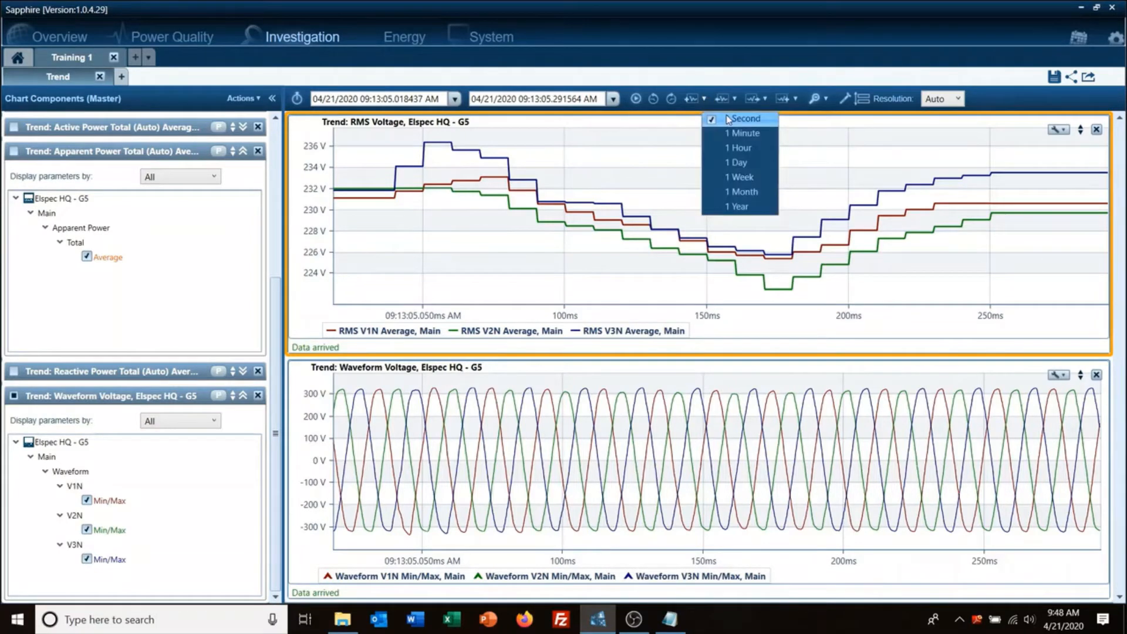
left_click(696, 101)
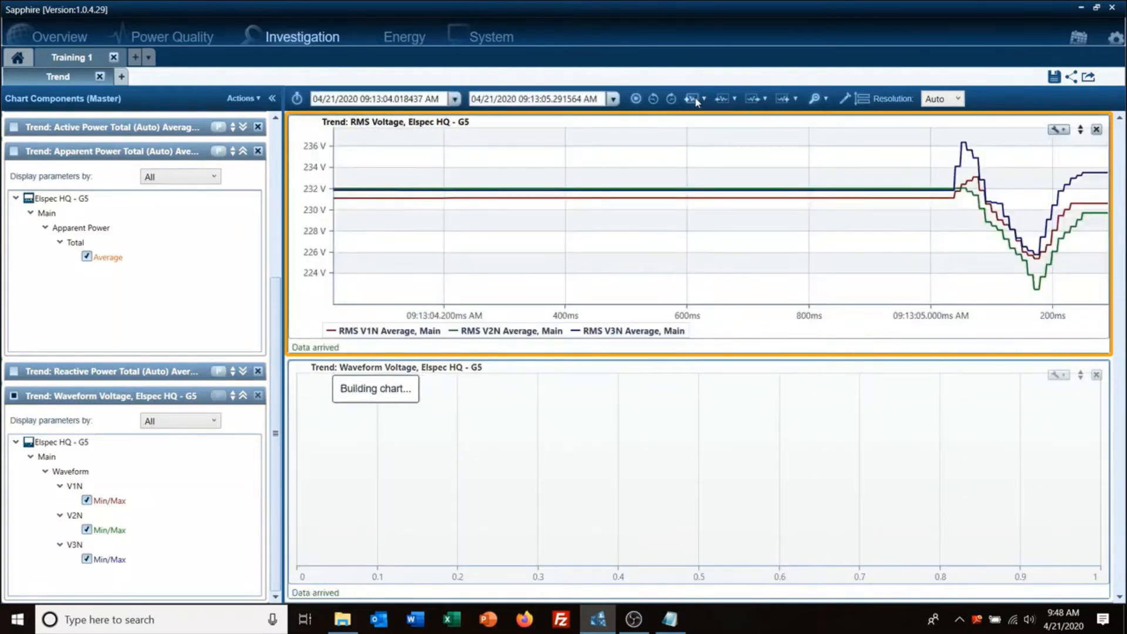
left_click(786, 100)
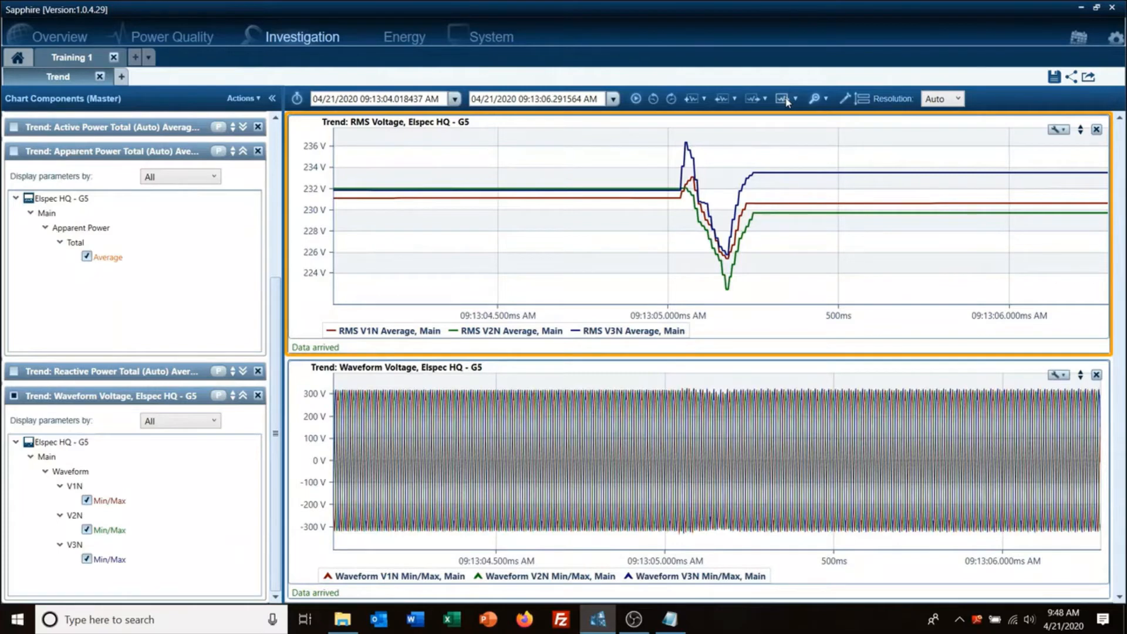
Remove the Waveform Voltage chart and show the Apparent Power, Active Power, RMS Current and Reactive Power charts again.
left_click(258, 397)
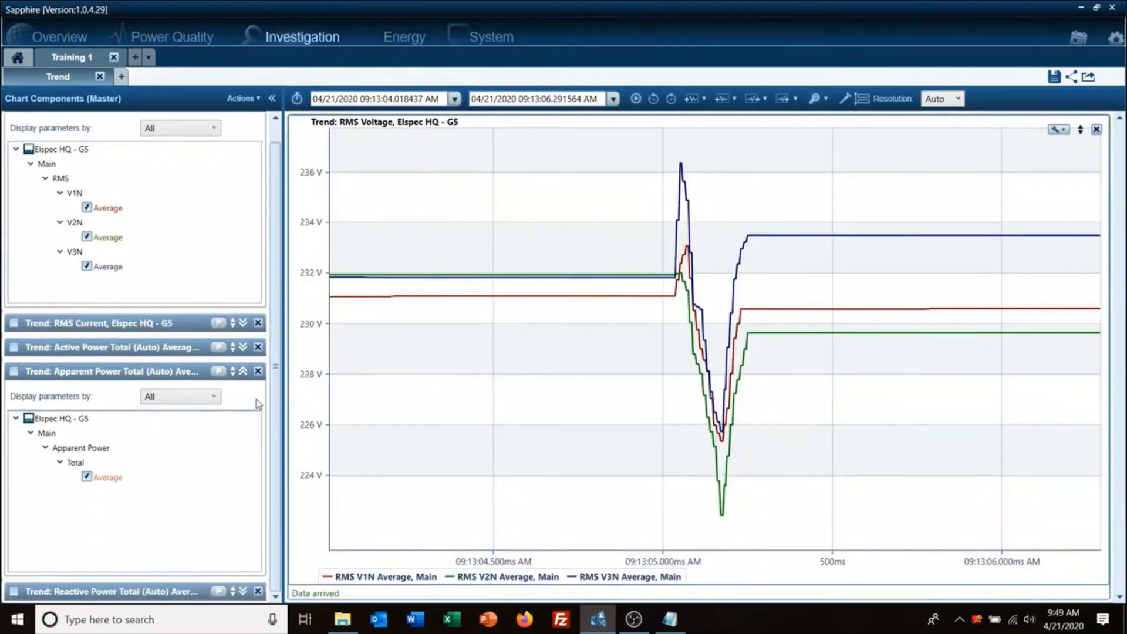
left_click(14, 370)
left_click(14, 346)
left_click(14, 322)
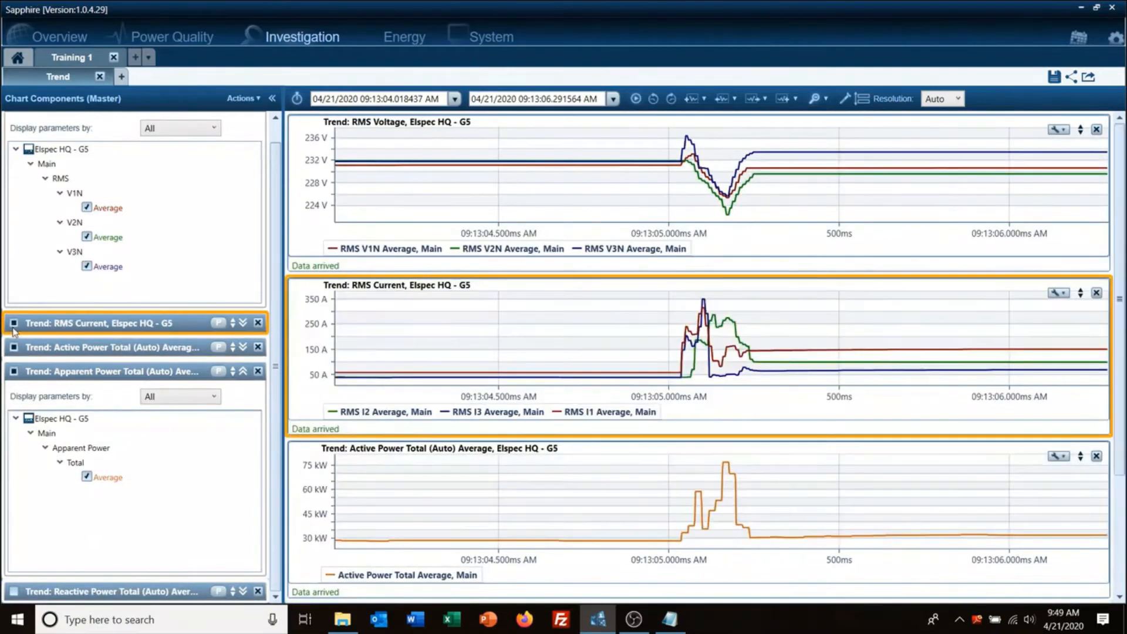
scroll(415, 372, "down", 1)
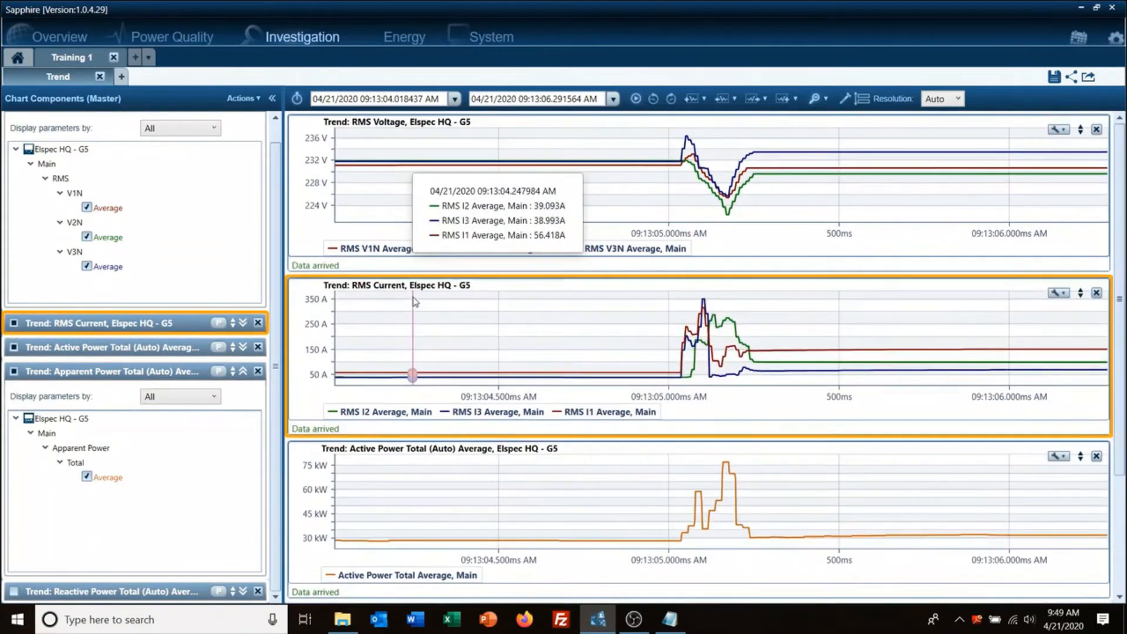
scroll(414, 301, "down", 3)
scroll(415, 301, "up", 1)
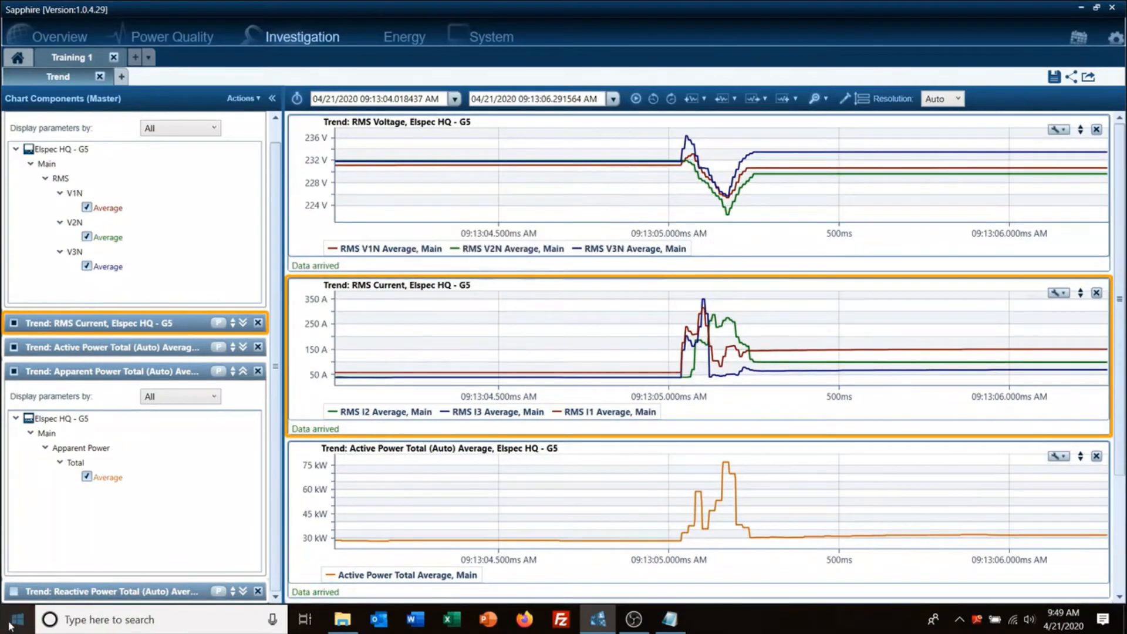
left_click(13, 596)
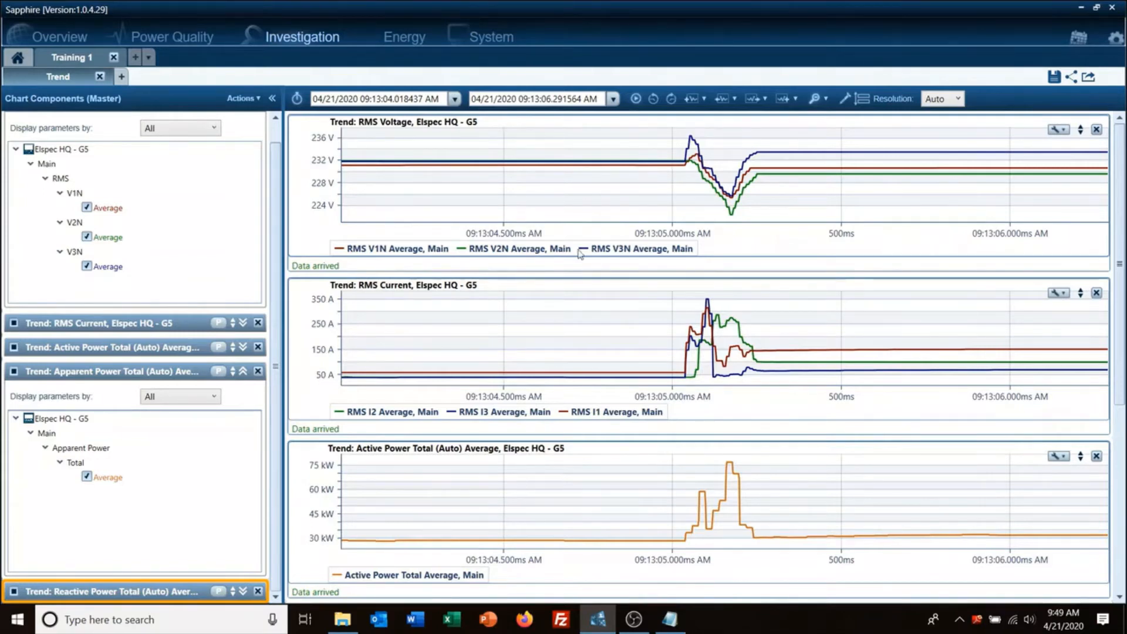
Extend the start of the displayed time range by 1 second and by 1 hour, and its end by 1 hour.
mouse_move(730, 208)
left_click(689, 103)
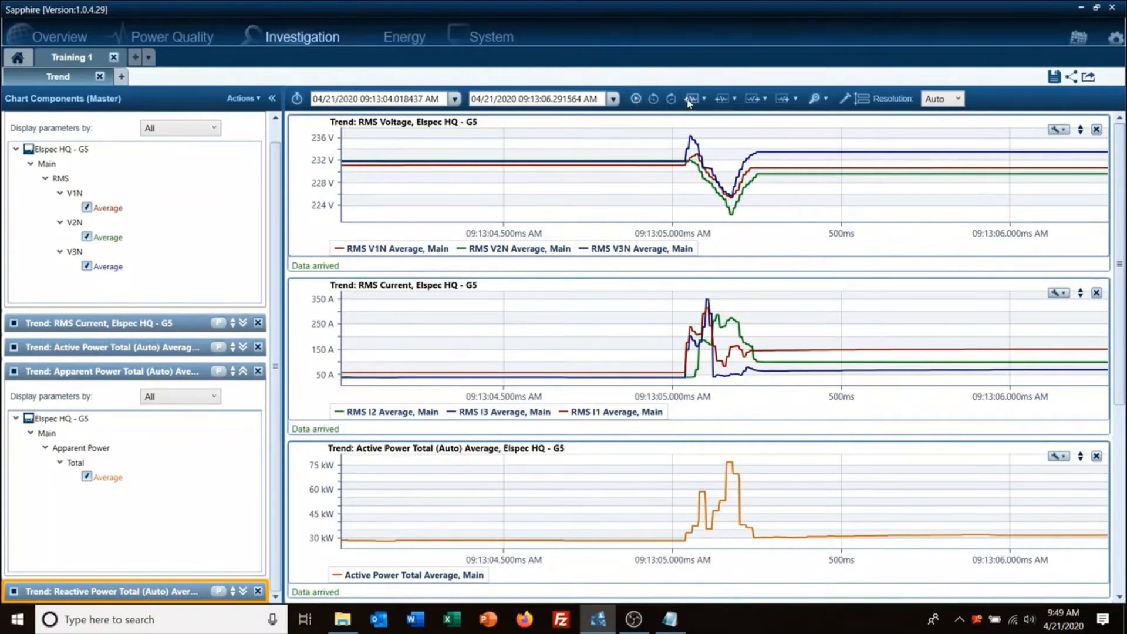
left_click(703, 100)
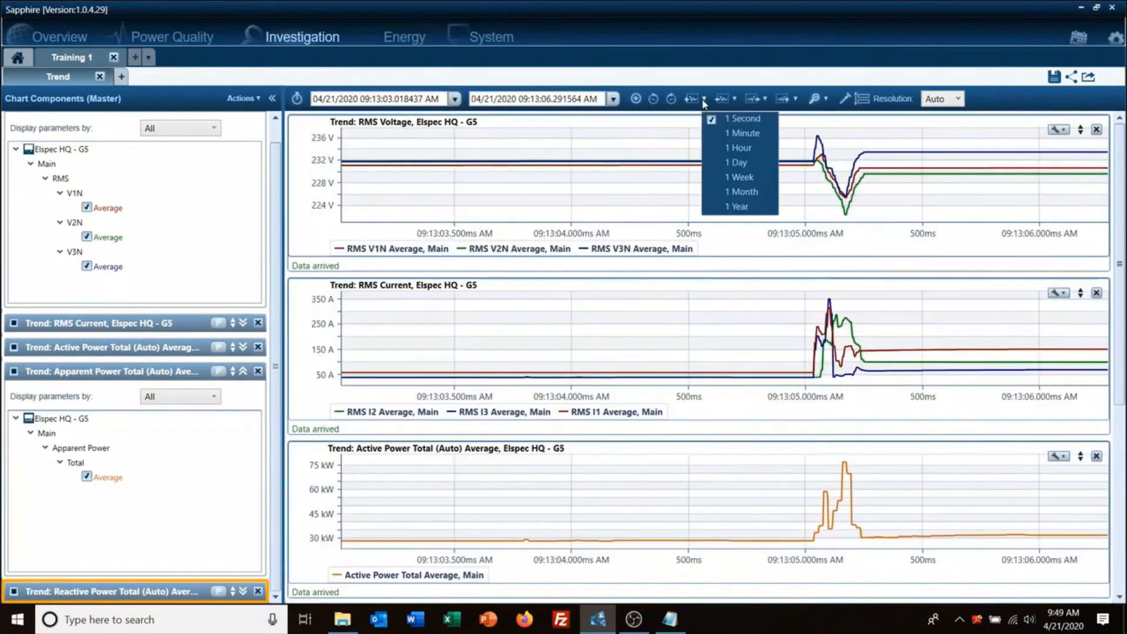
left_click(719, 147)
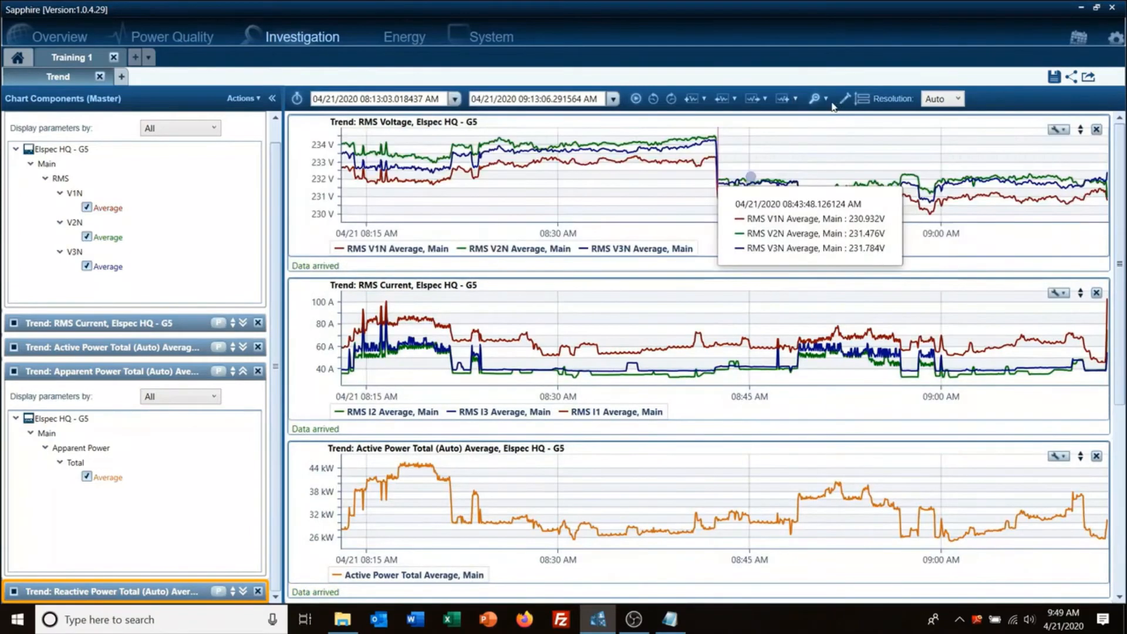
left_click(796, 98)
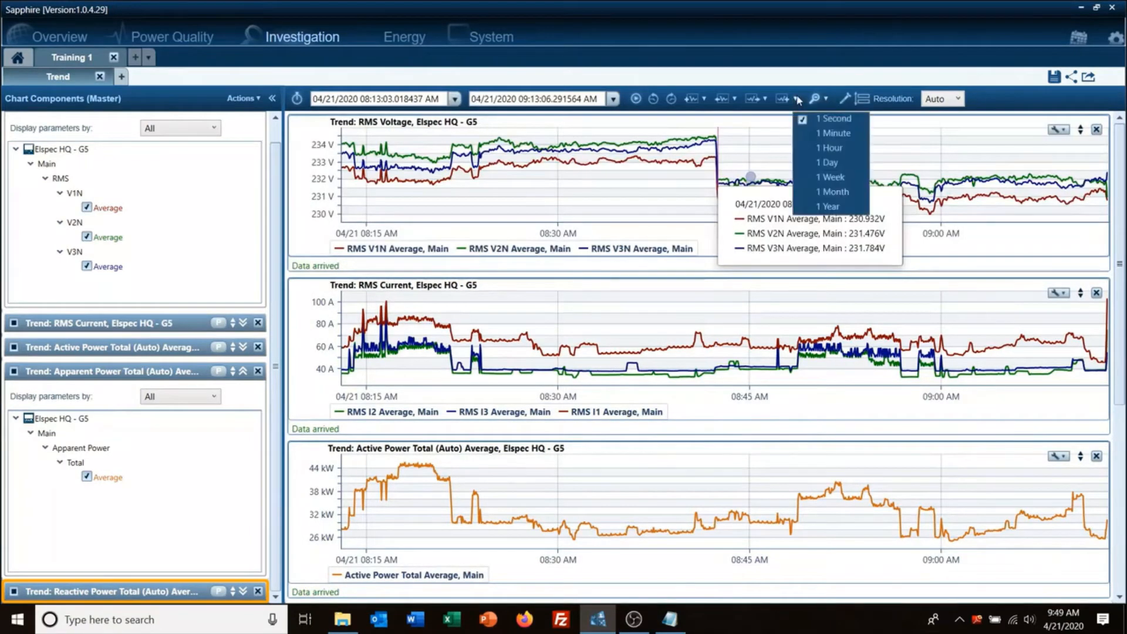
left_click(813, 152)
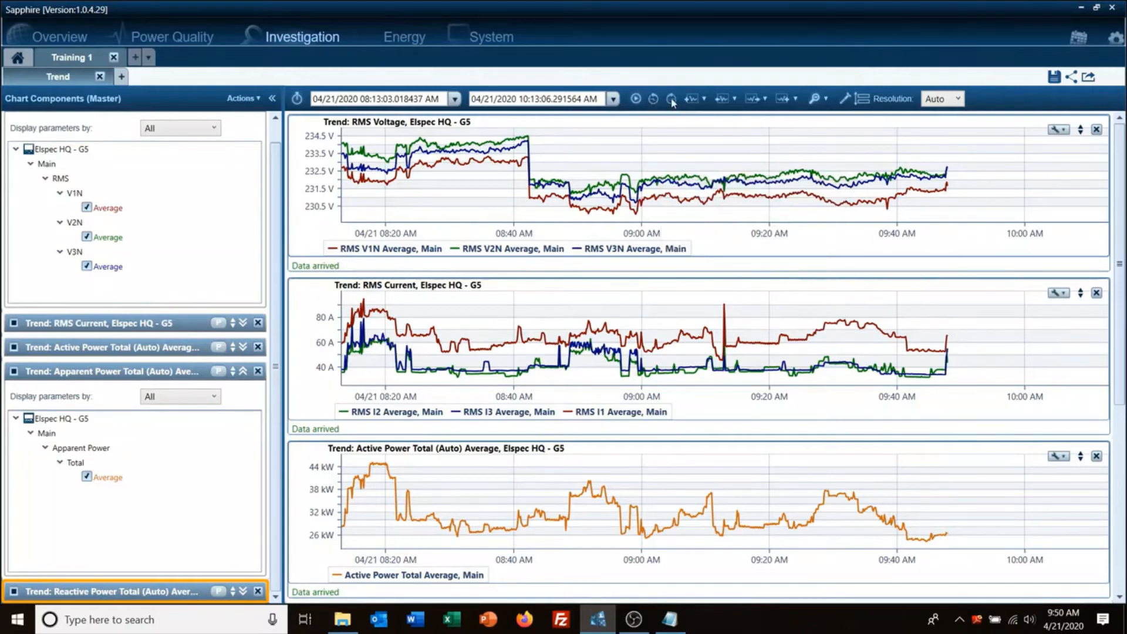
Step back through the previous time frames to the range from 09:10:39.600767 AM to 09:14:17.950096 AM.
left_click(653, 100)
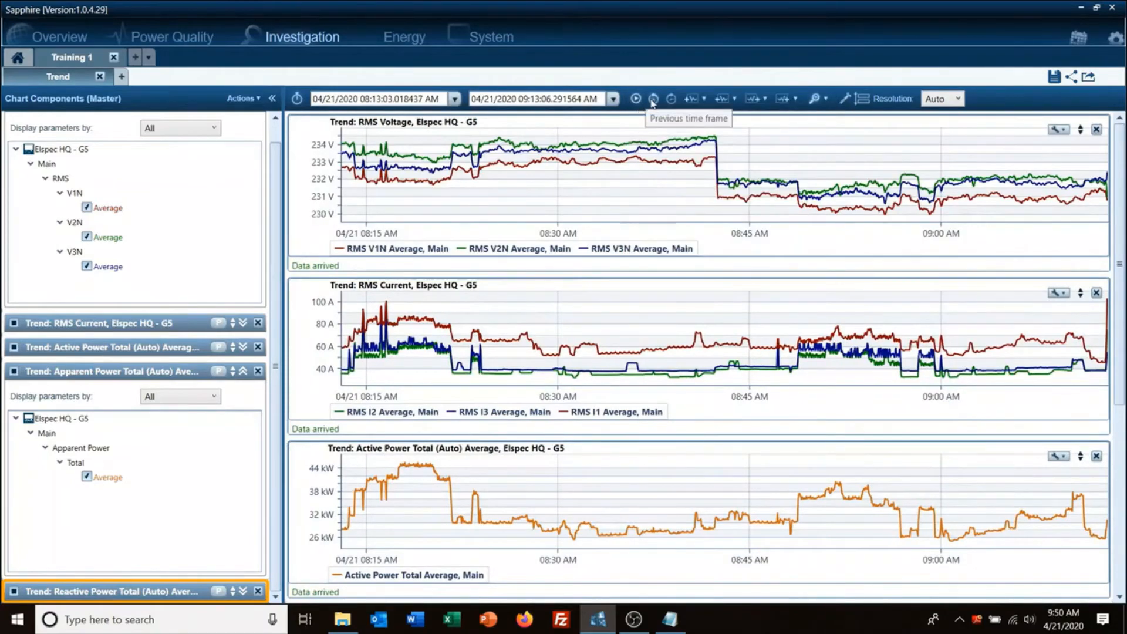
left_click(653, 99)
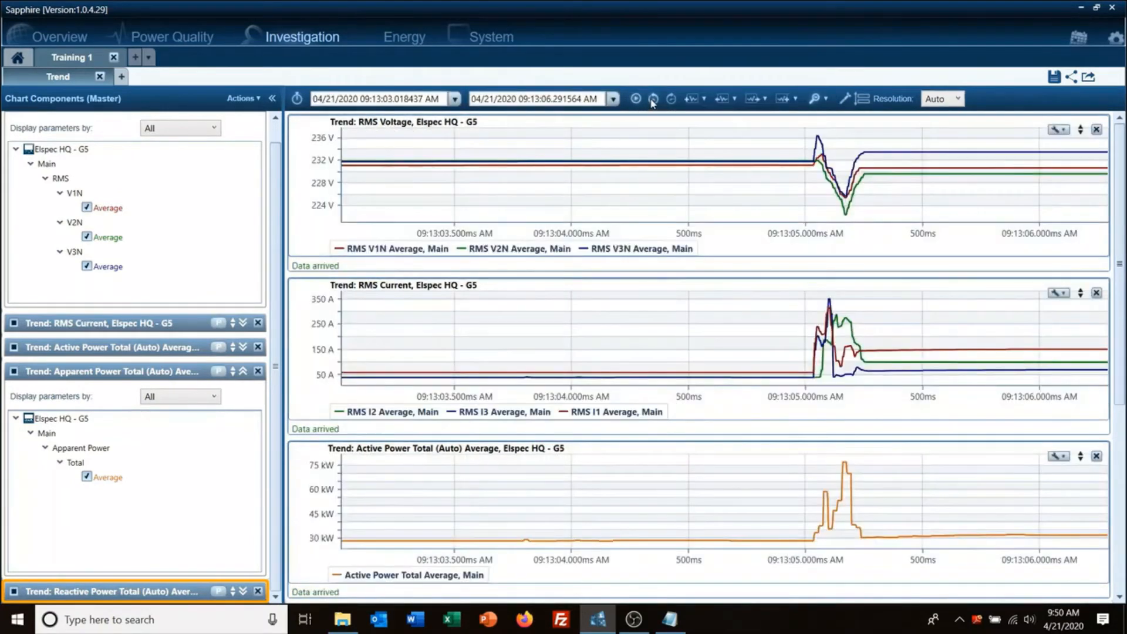
left_click(653, 99)
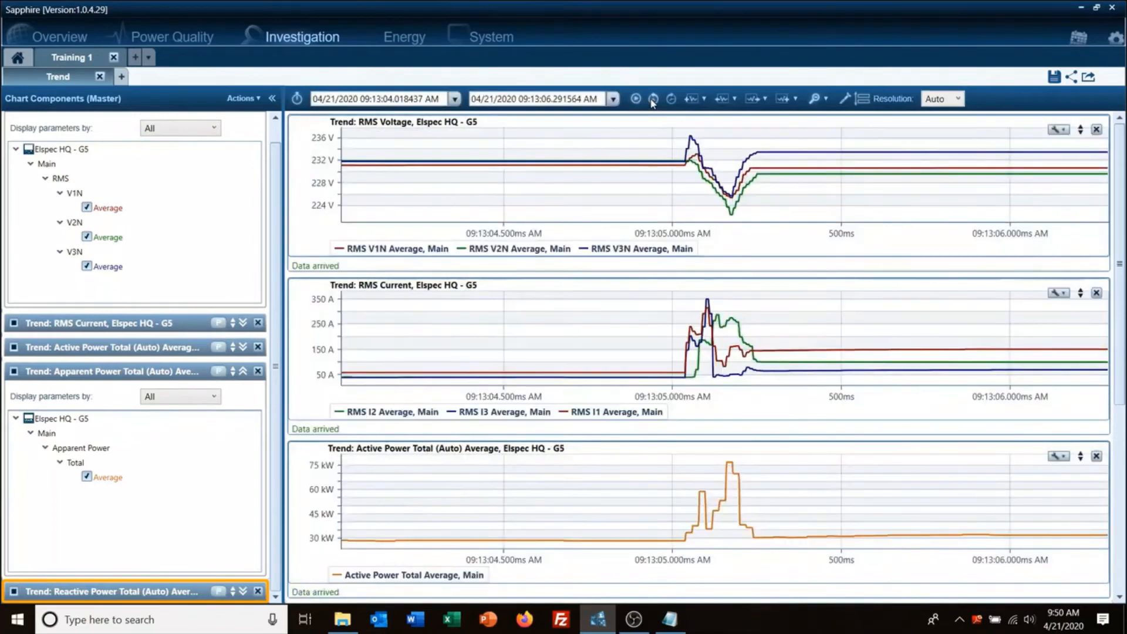
left_click(652, 99)
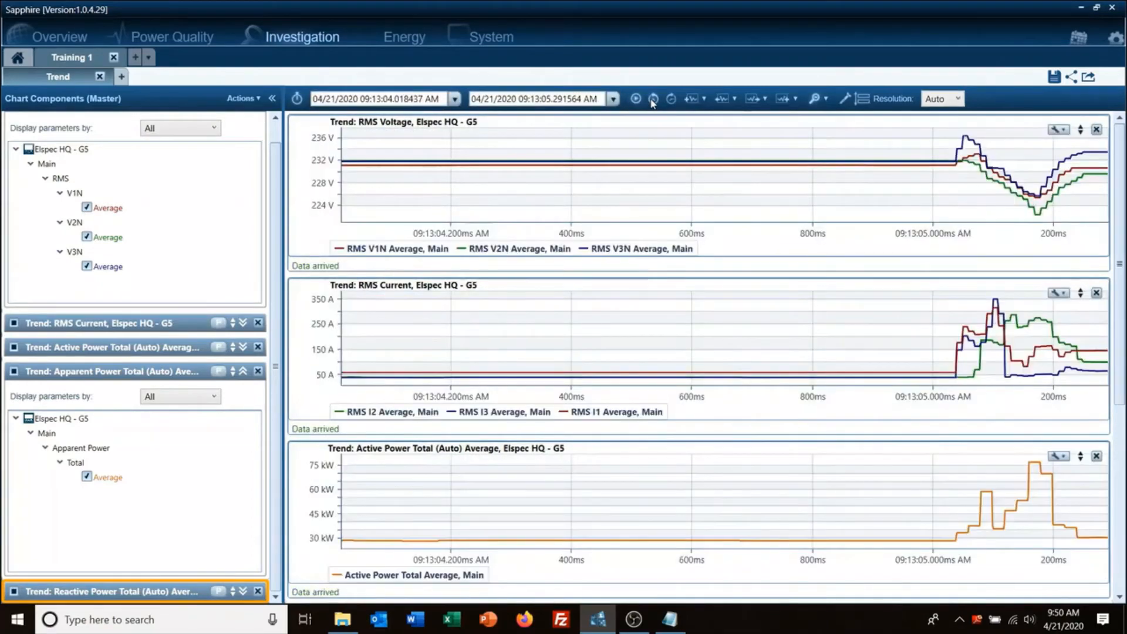
left_click(653, 98)
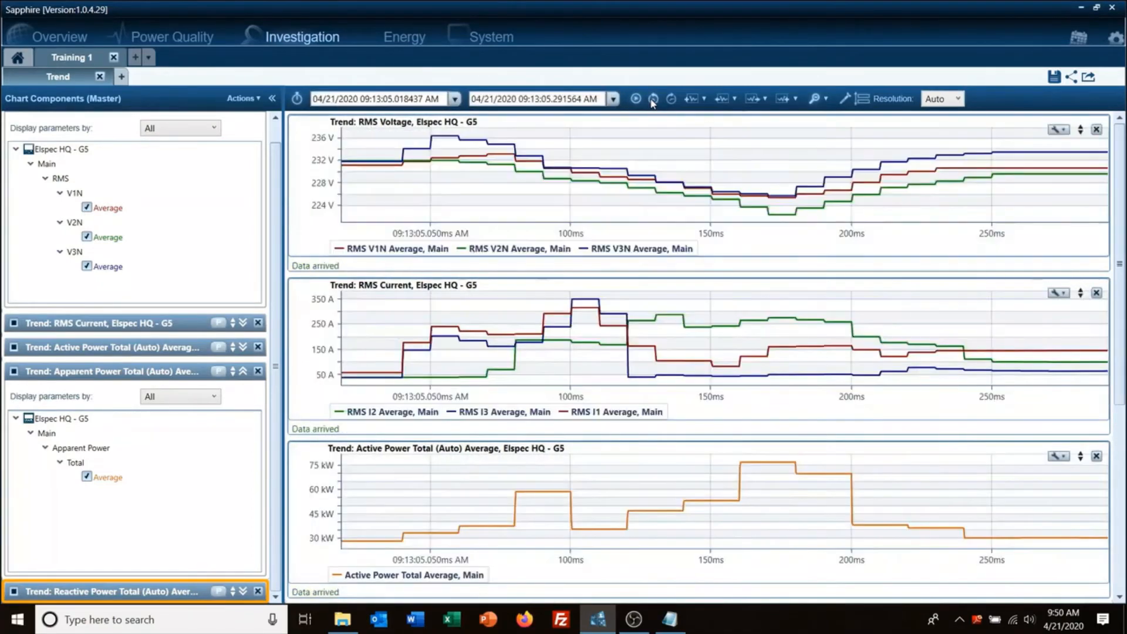
left_click(652, 99)
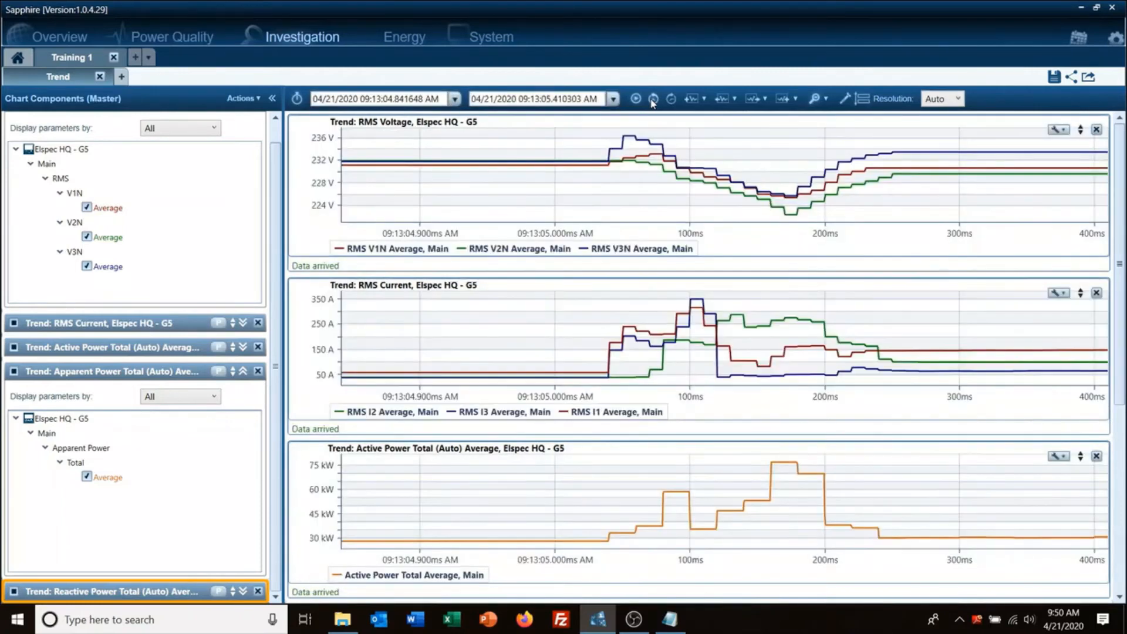
left_click(652, 100)
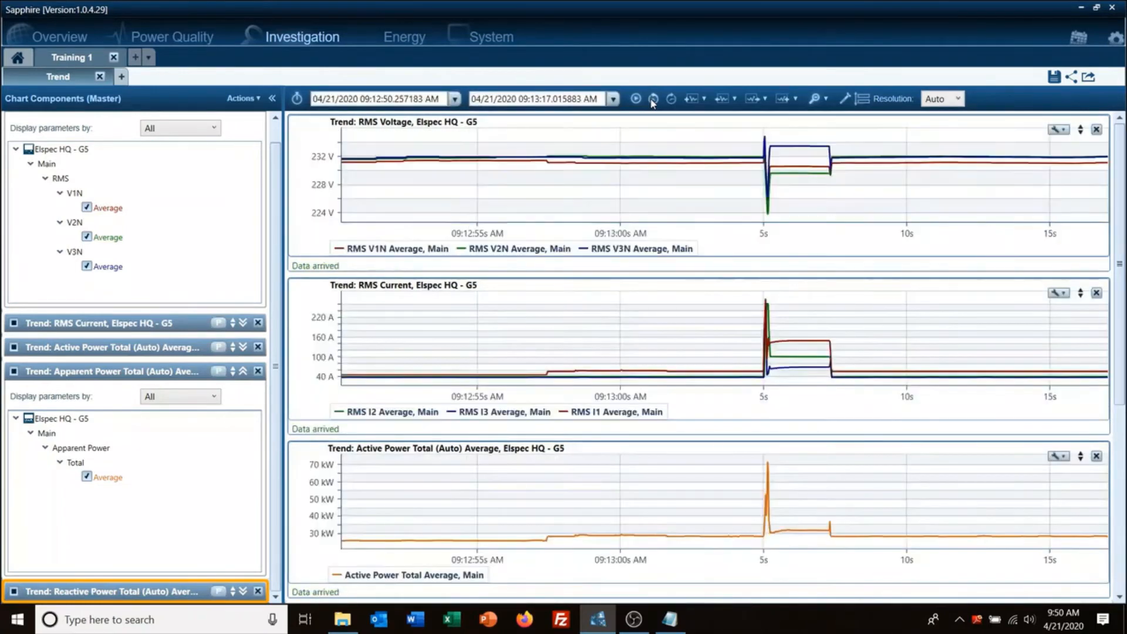
left_click(653, 100)
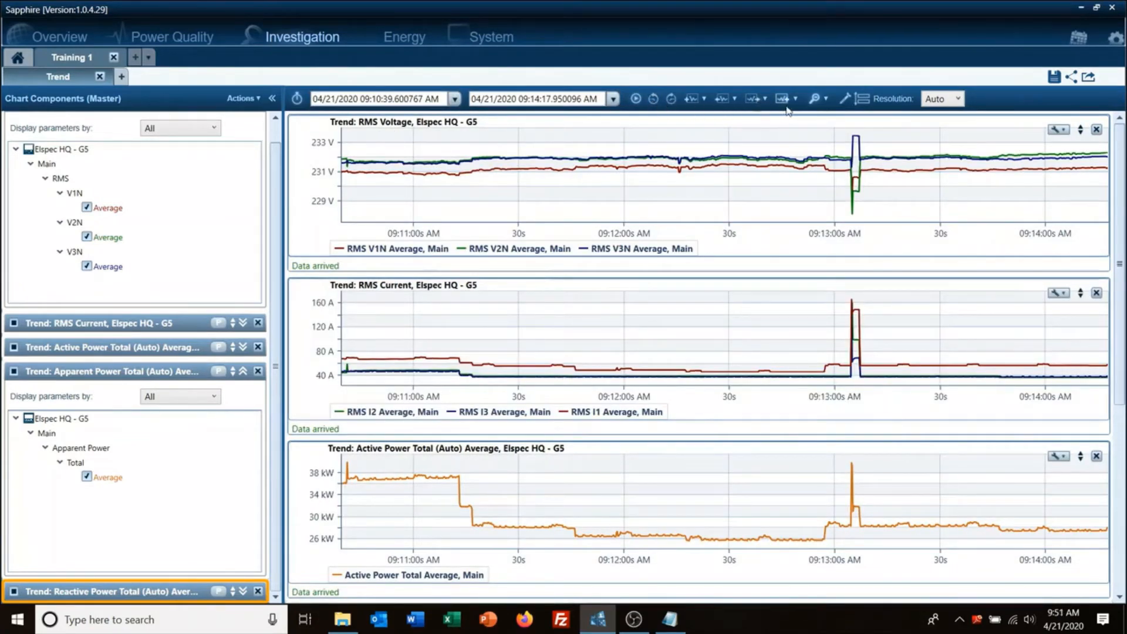
Set the RMS Voltage chart's Y axis manually to minimum 200, maximum 300 and step 10.
mouse_move(769, 150)
left_click(1064, 131)
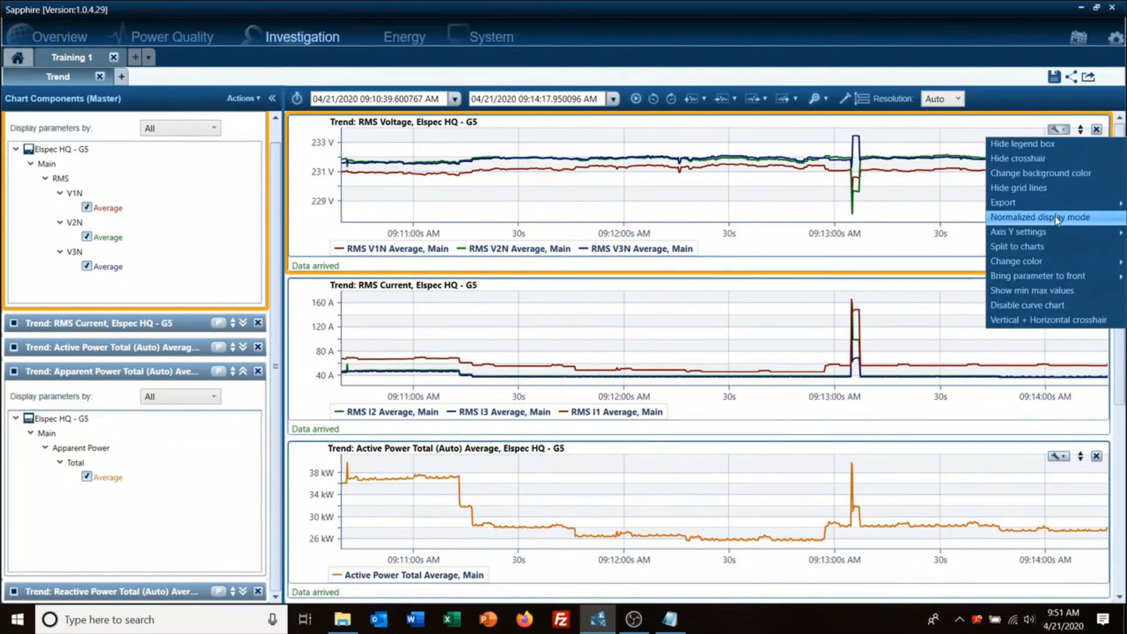
mouse_move(1051, 231)
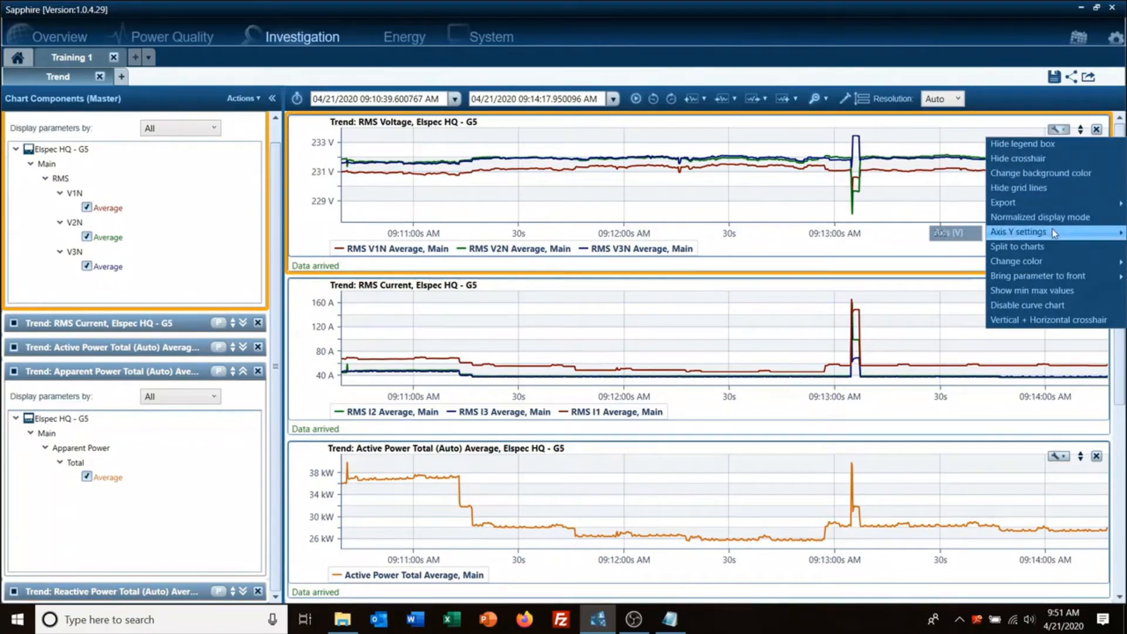
left_click(969, 232)
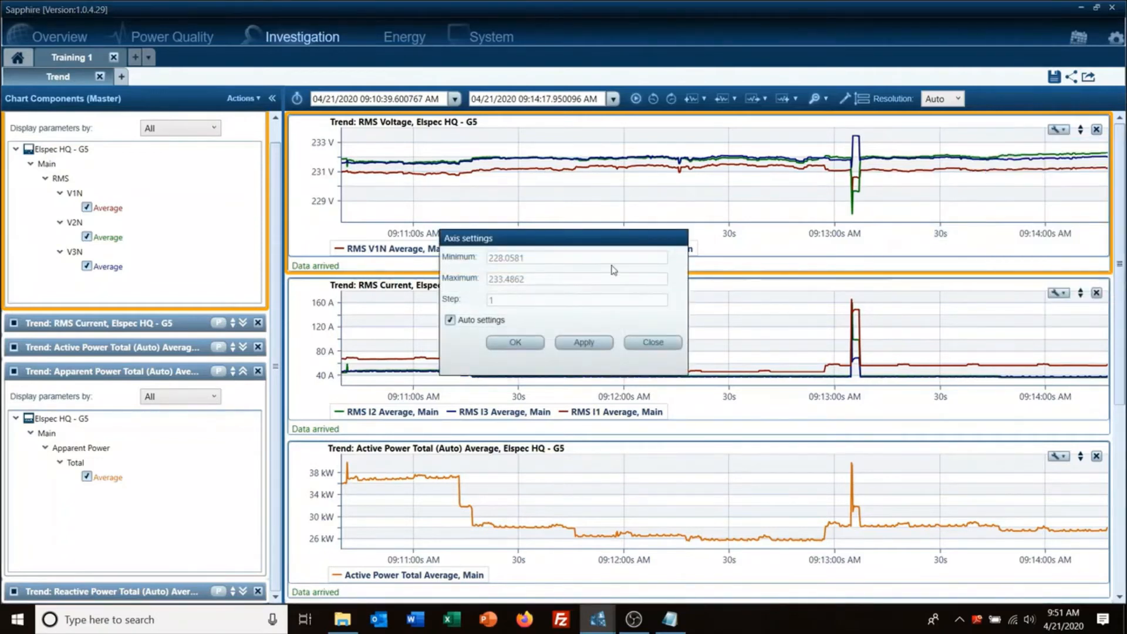
left_click(450, 320)
left_click(545, 259)
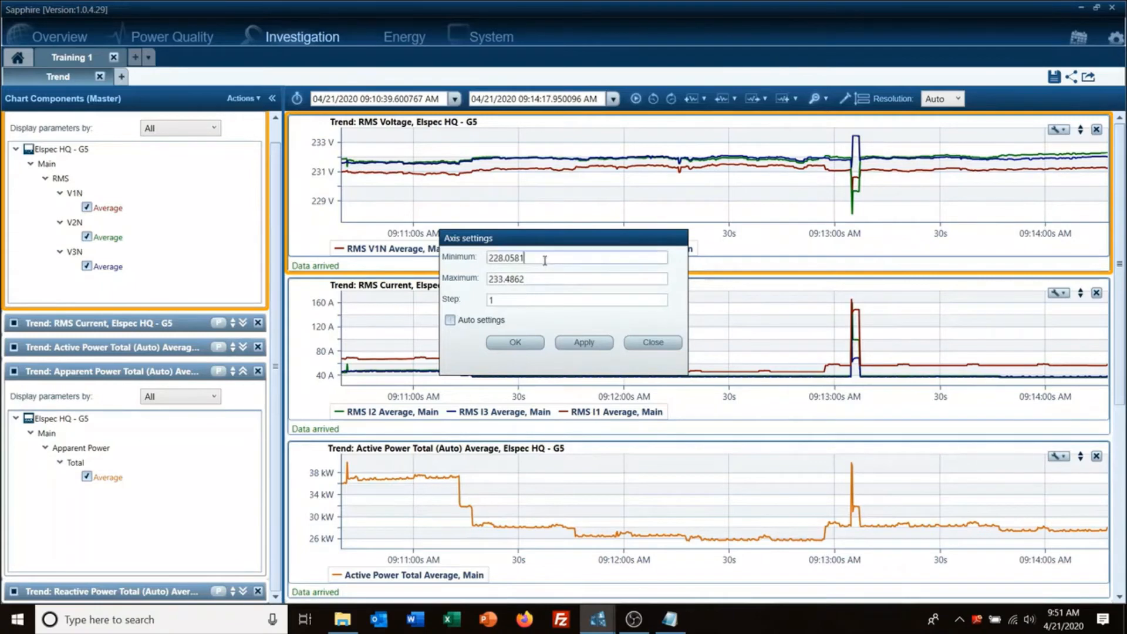
left_click_drag(544, 260, 356, 275)
type("200")
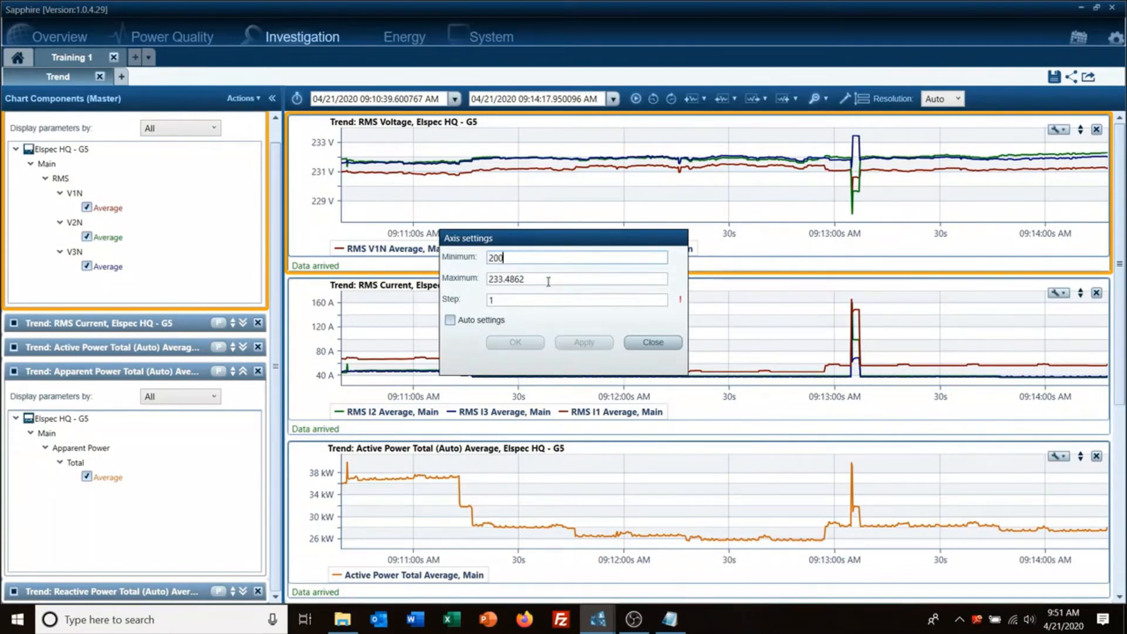
left_click_drag(548, 281, 359, 267)
type("300")
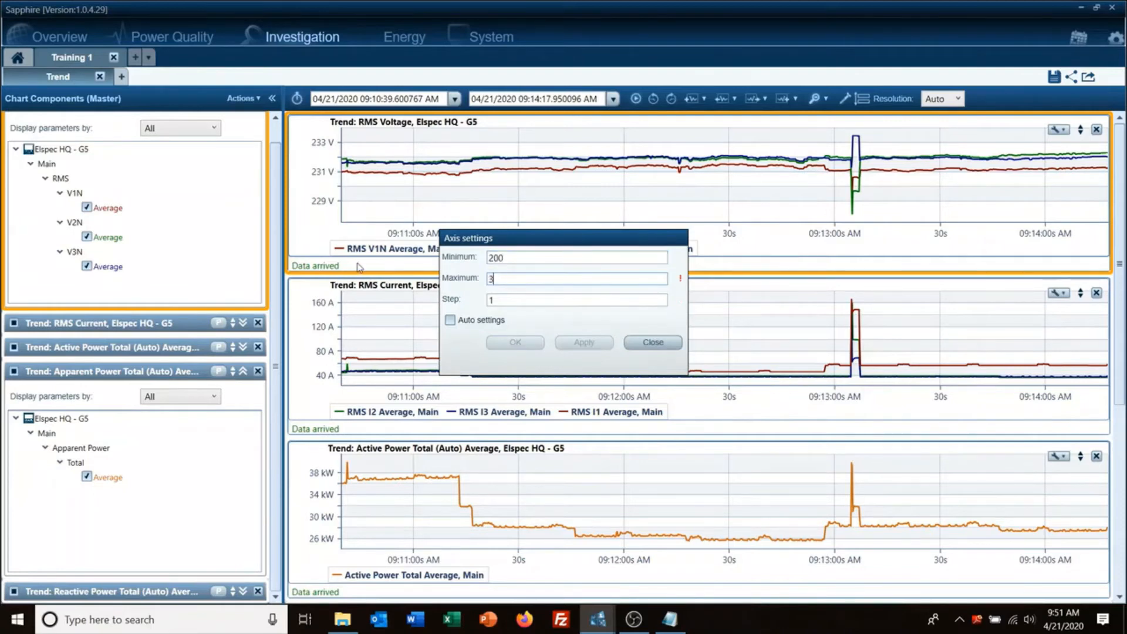
double_click(513, 300)
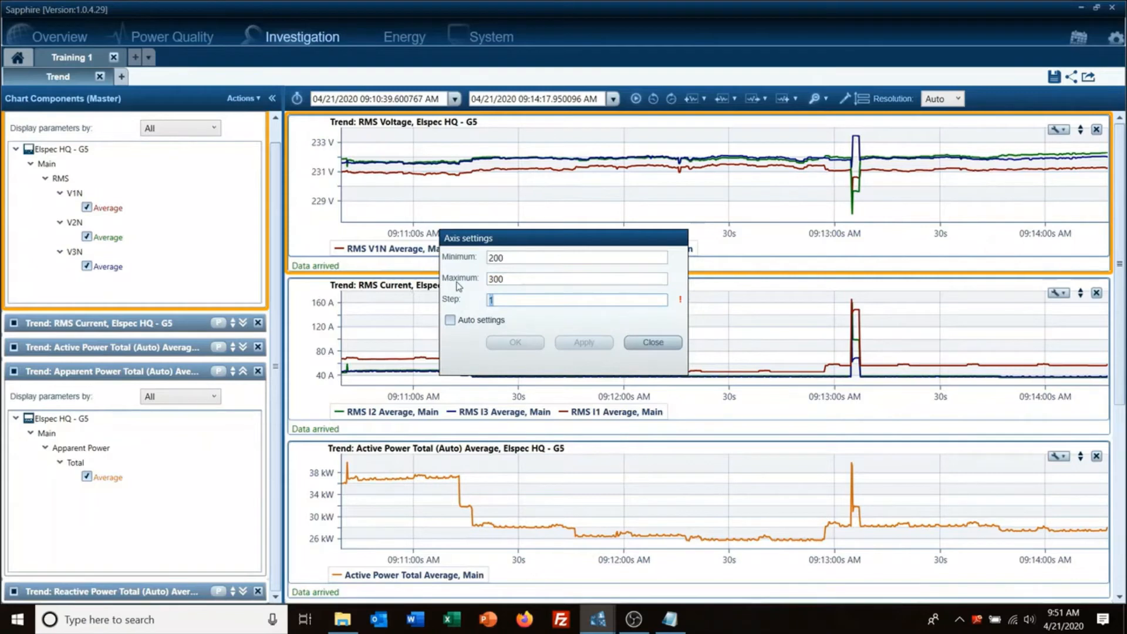
type("10")
left_click(594, 344)
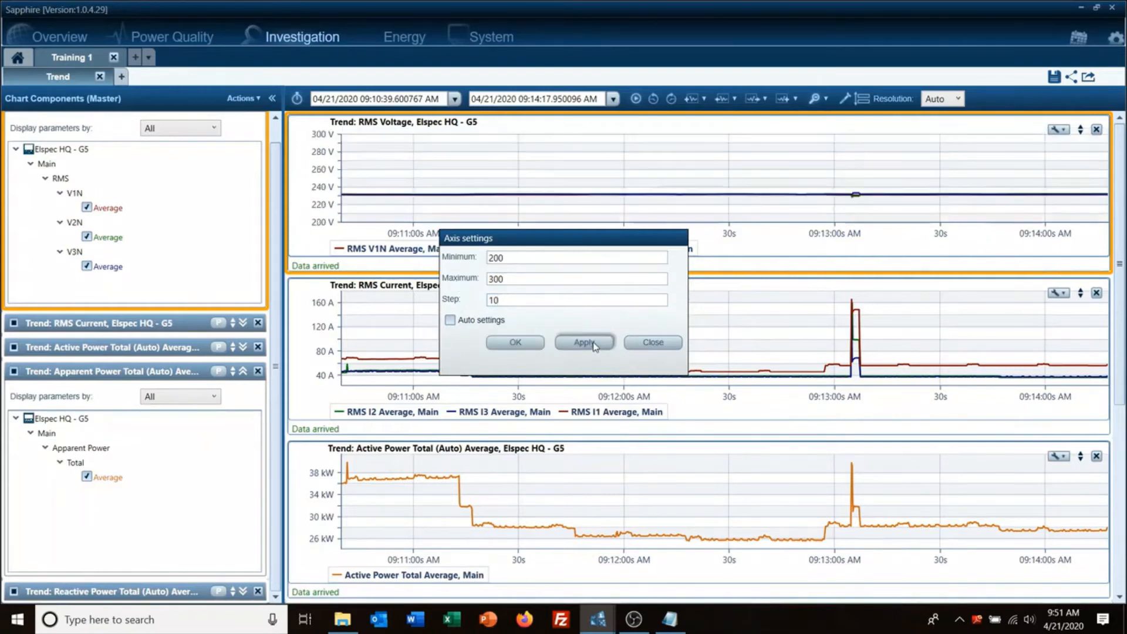
left_click(524, 343)
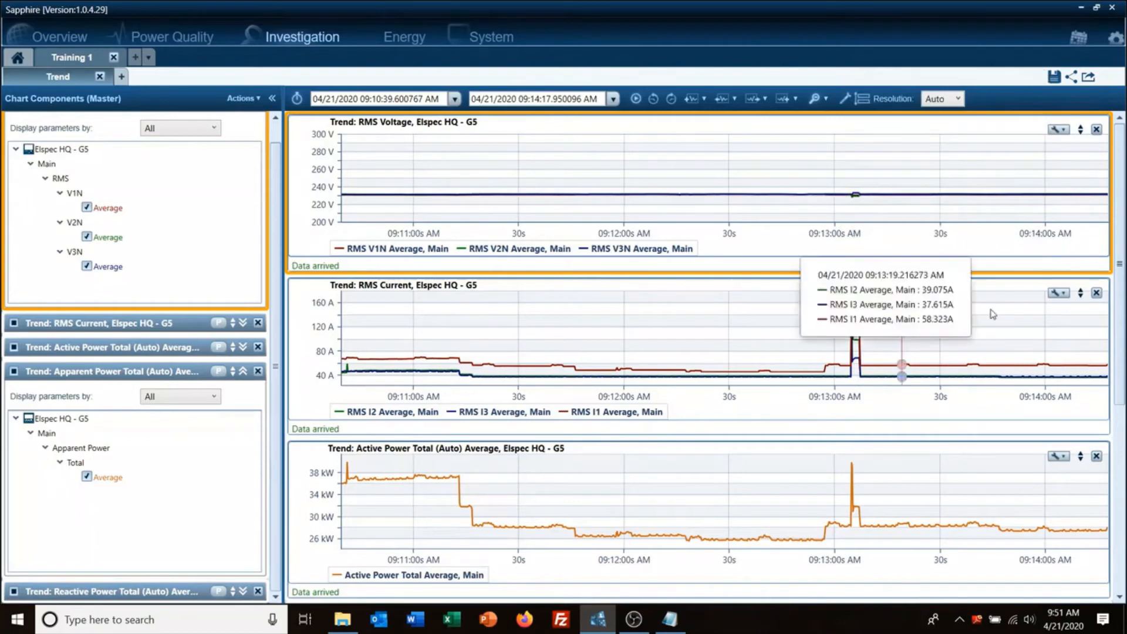
Restore automatic scaling for the RMS Voltage chart's Y axis.
left_click(1062, 134)
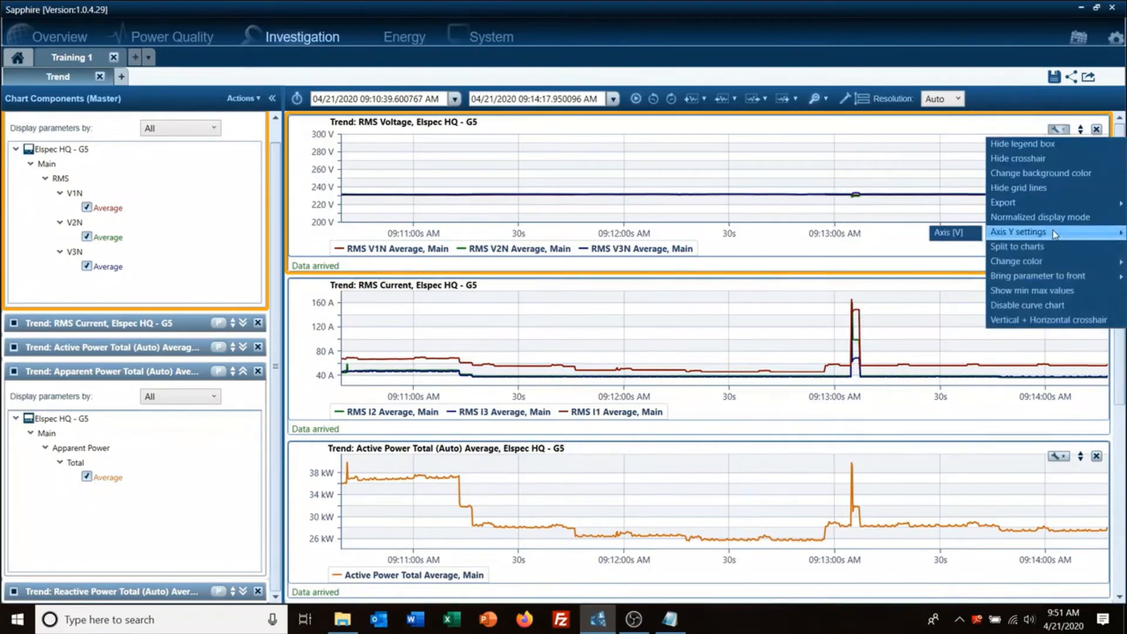
left_click(978, 242)
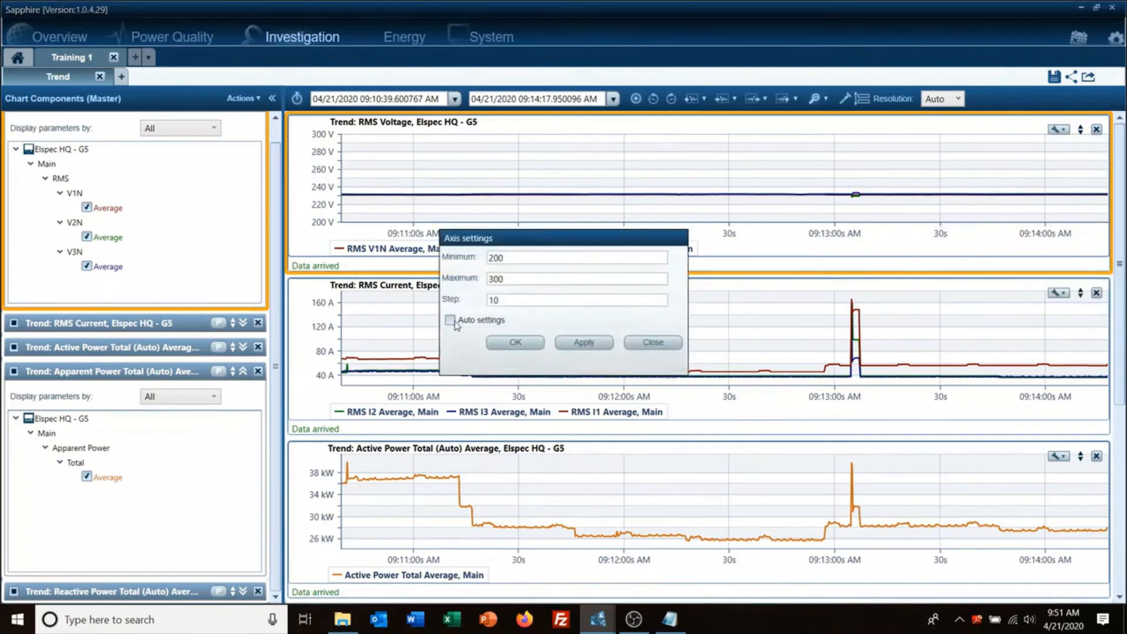
left_click(450, 320)
left_click(515, 343)
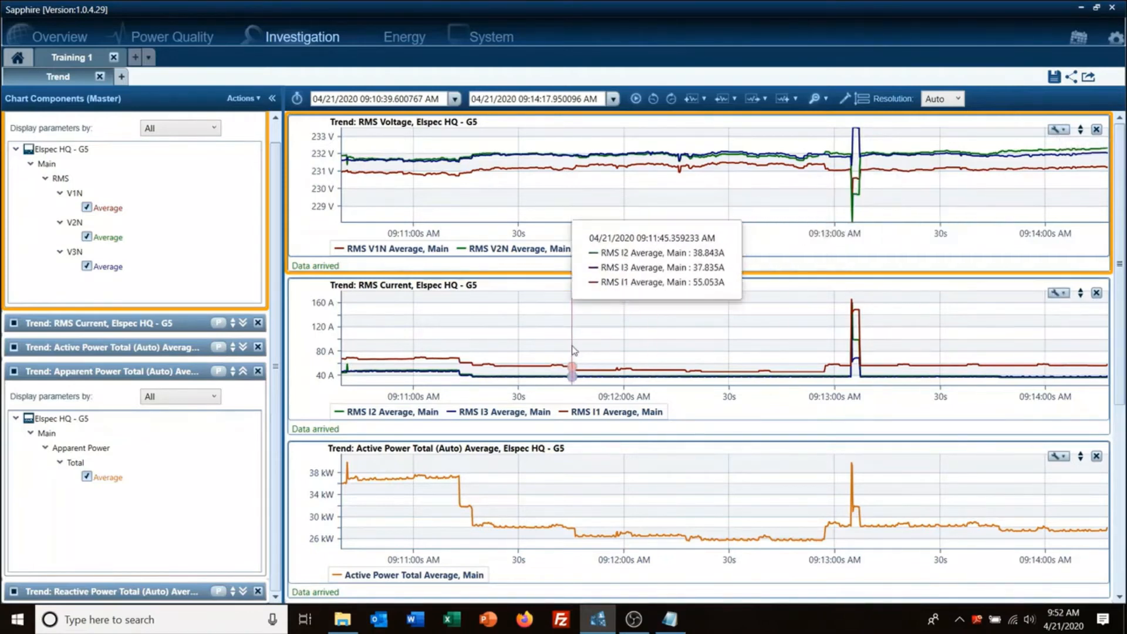
left_click(1067, 296)
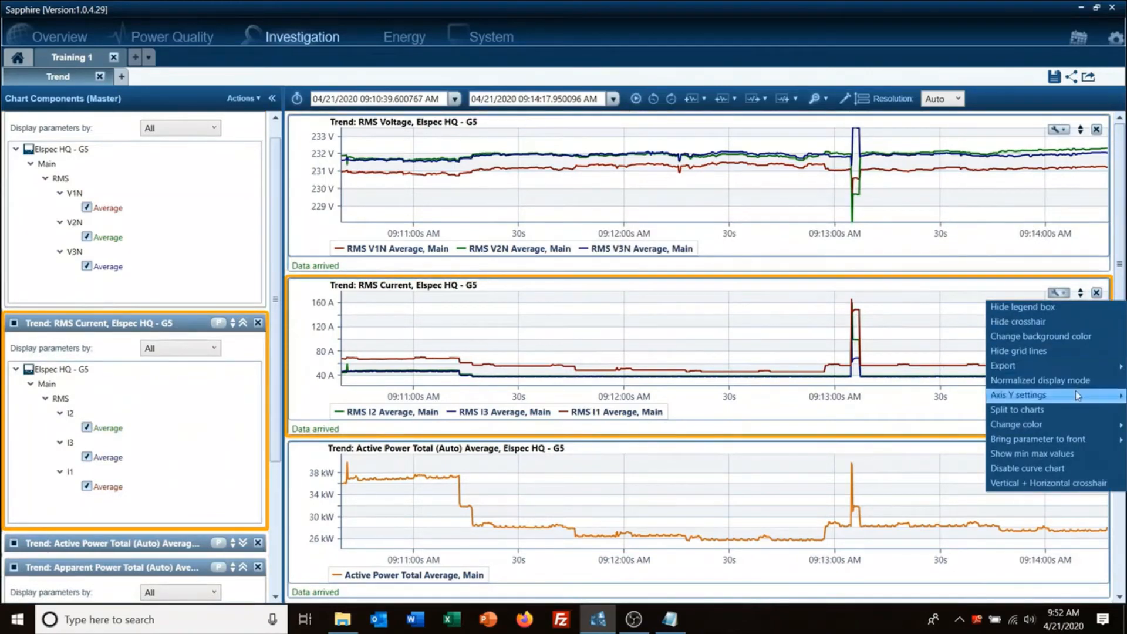
mouse_move(1068, 403)
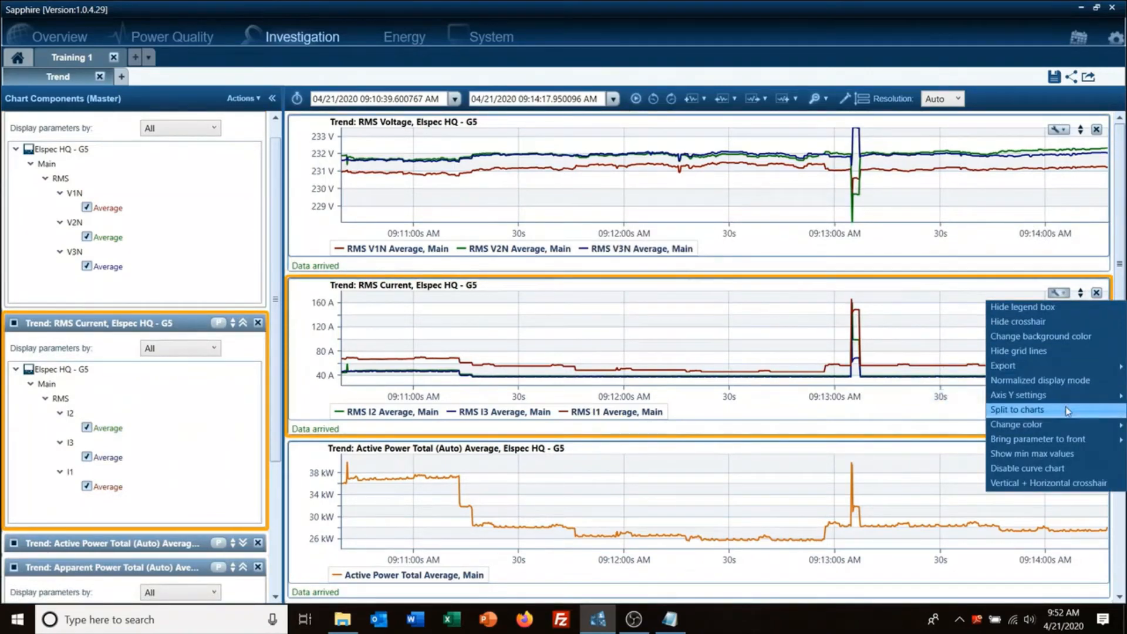
mouse_move(1058, 430)
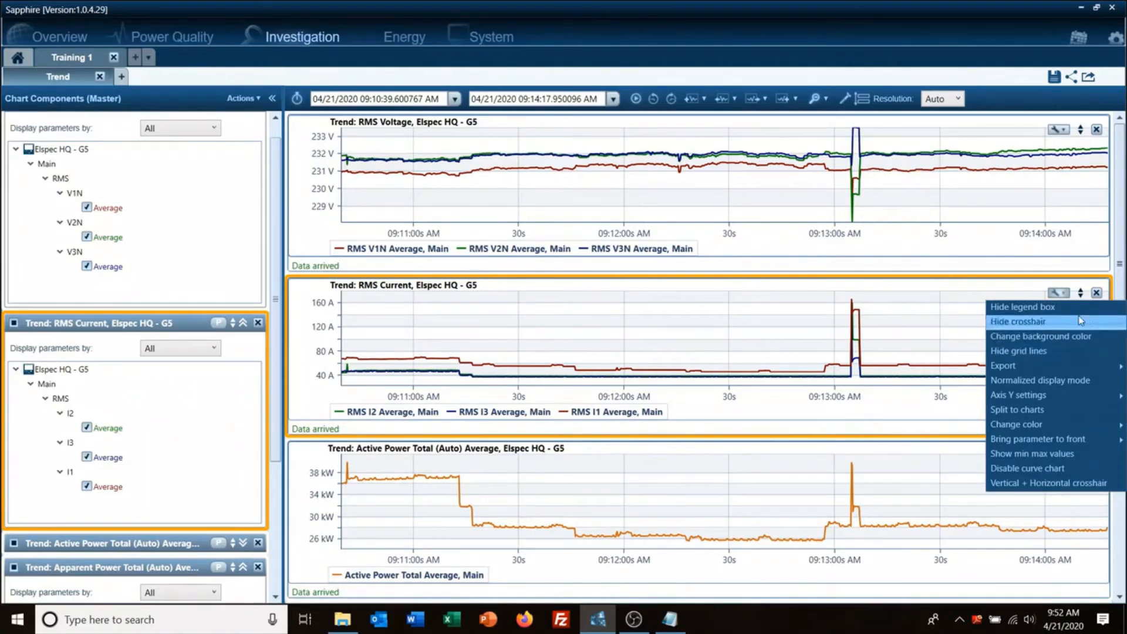
left_click(807, 324)
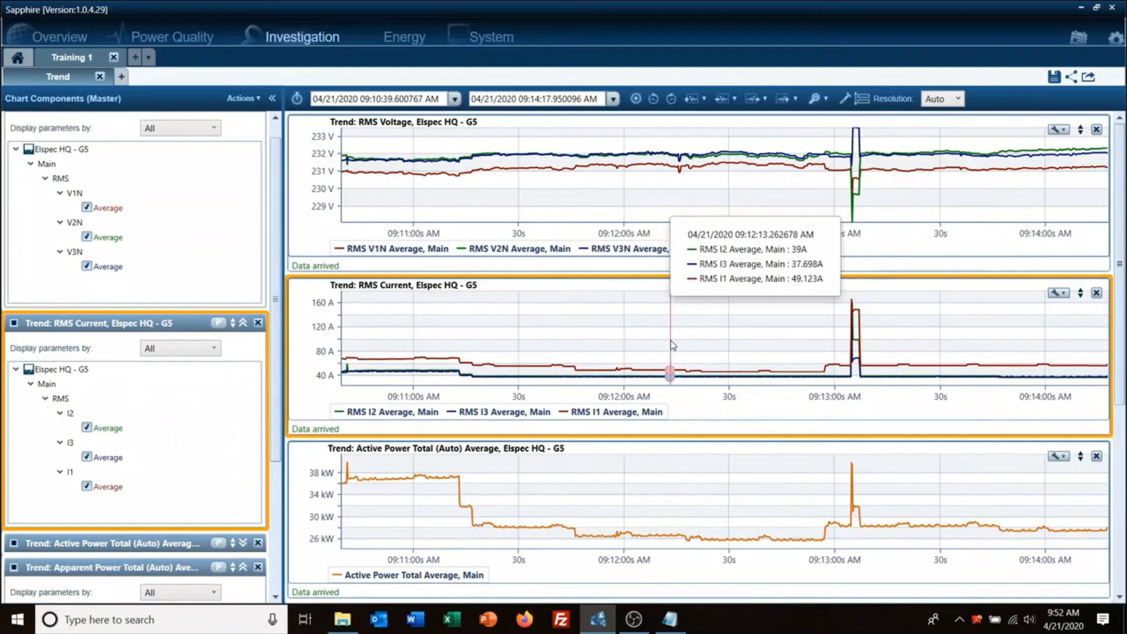
left_click(1065, 135)
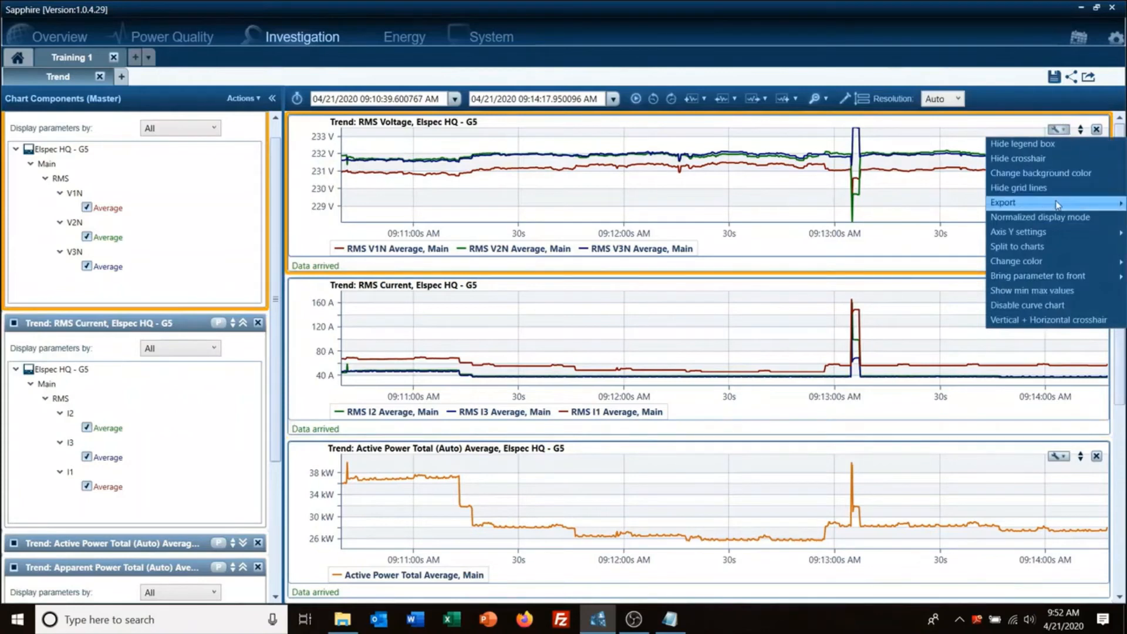
mouse_move(1057, 204)
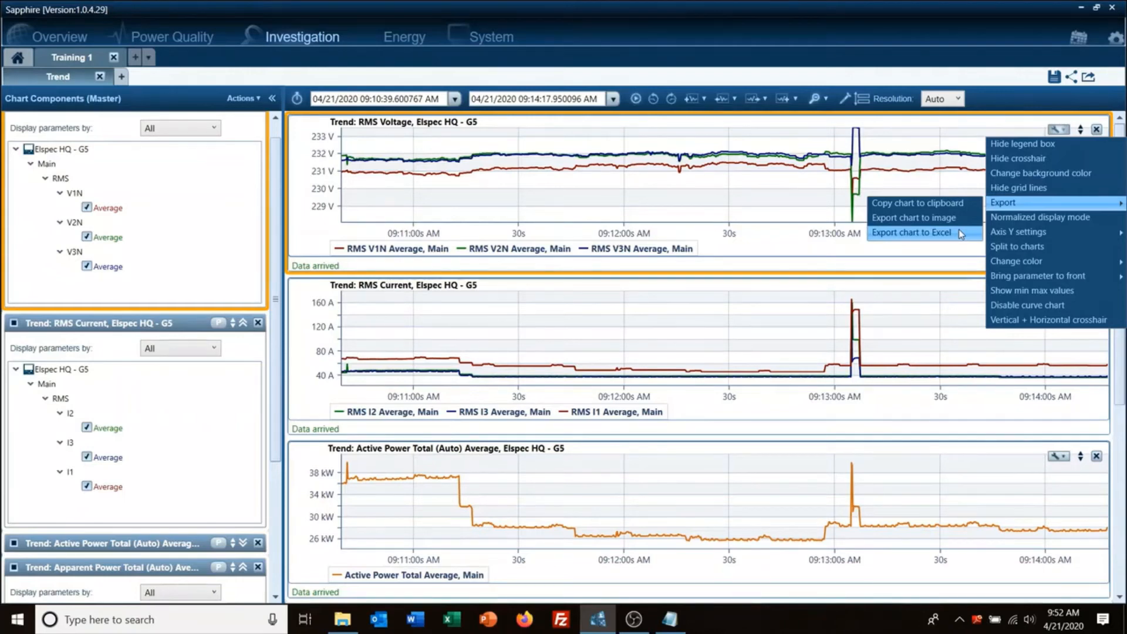
left_click(797, 208)
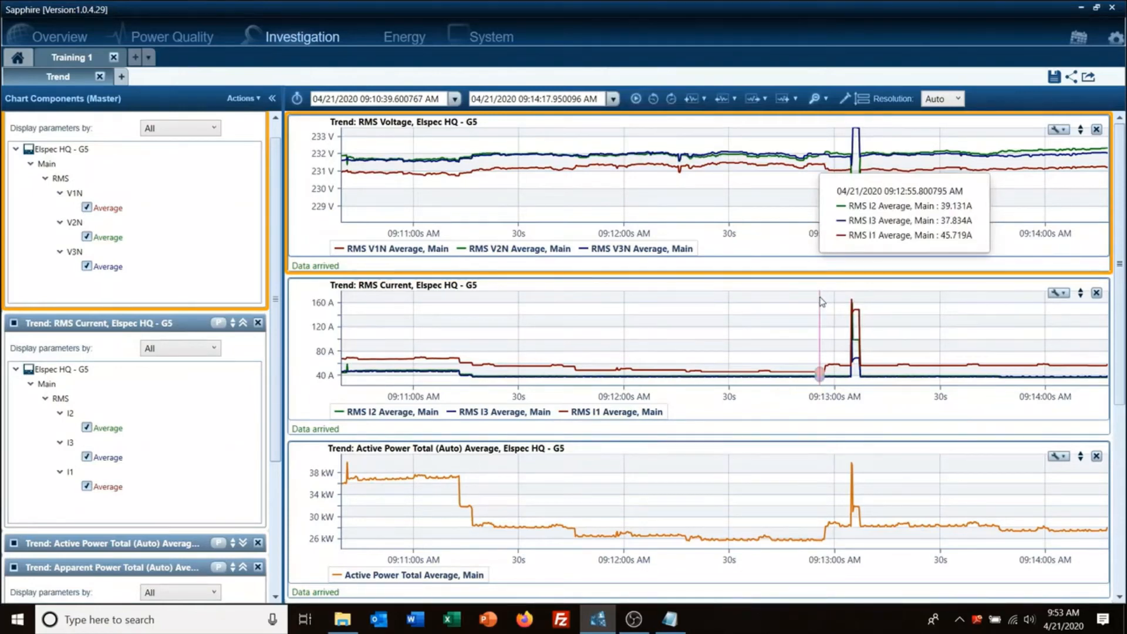
Export the investigation as the Word document Training 1 in the Desktop's test folder and open the exported report.
left_click(1089, 81)
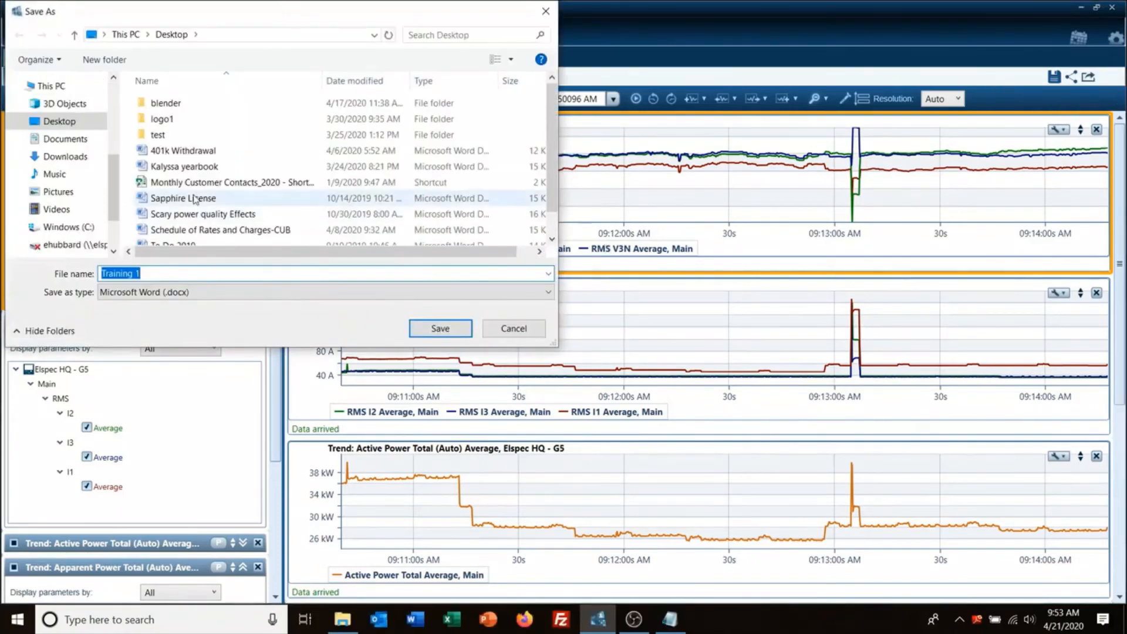
left_click(162, 135)
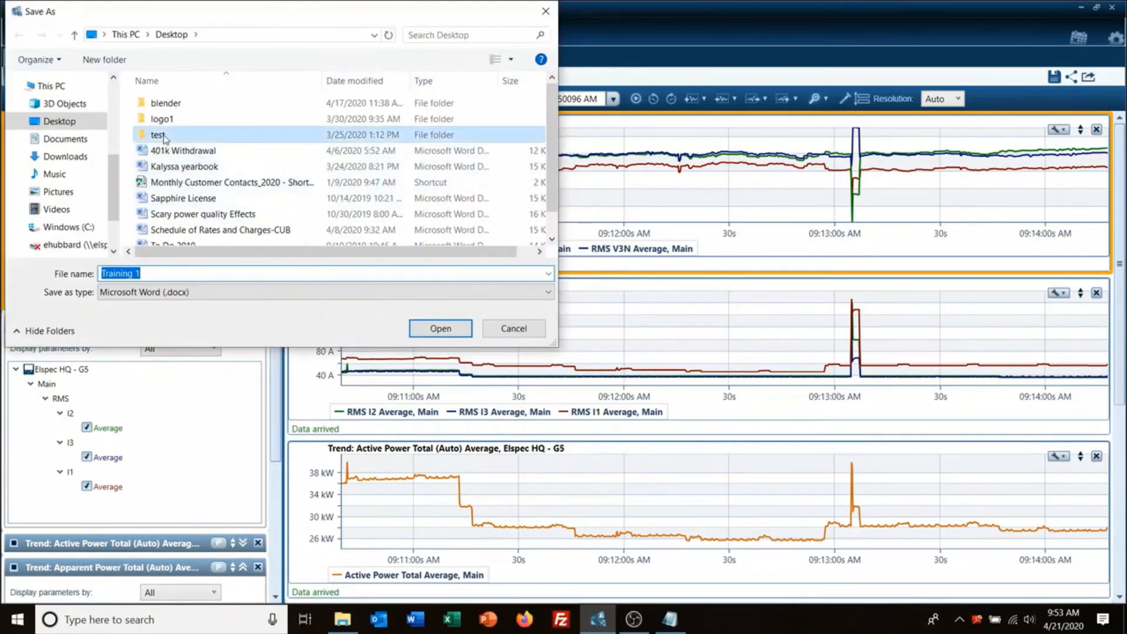
left_click(164, 135)
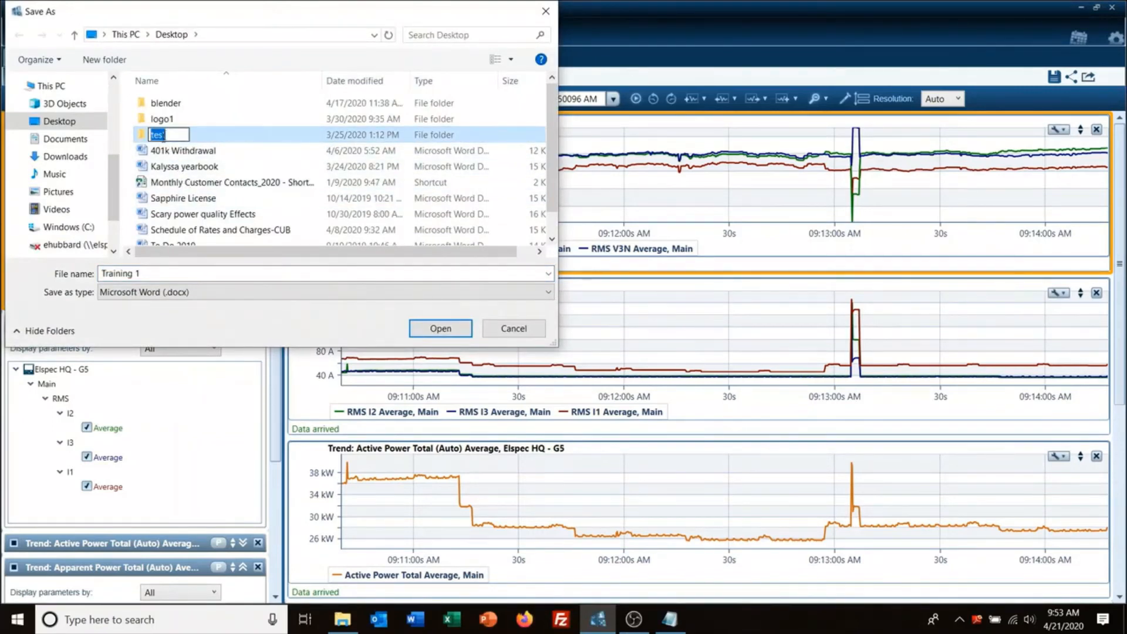
double_click(143, 137)
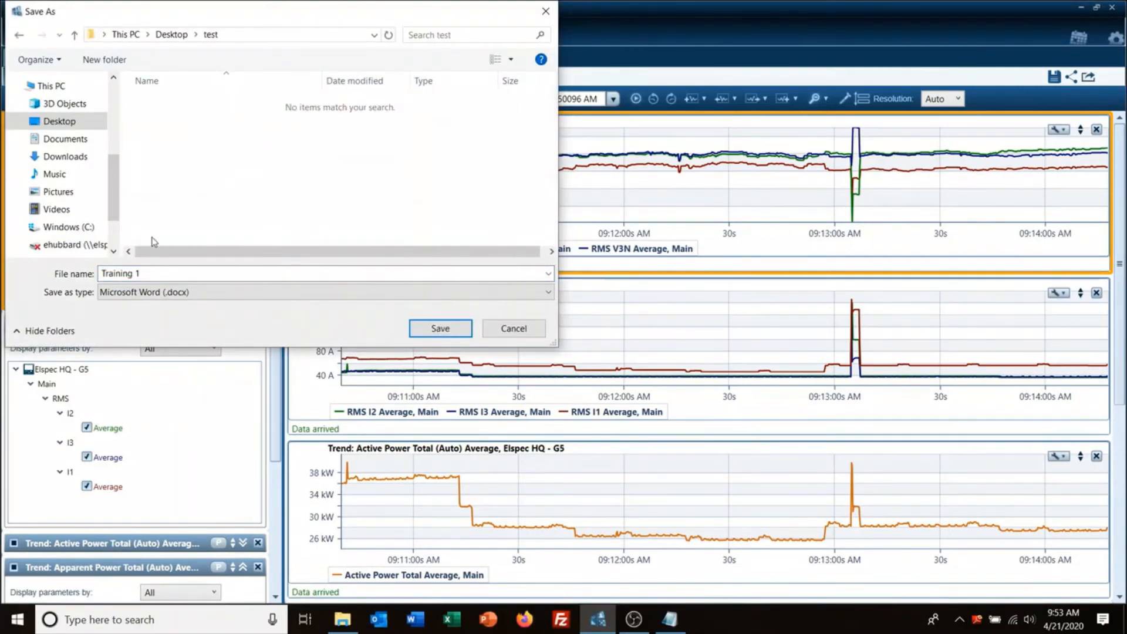
left_click(429, 328)
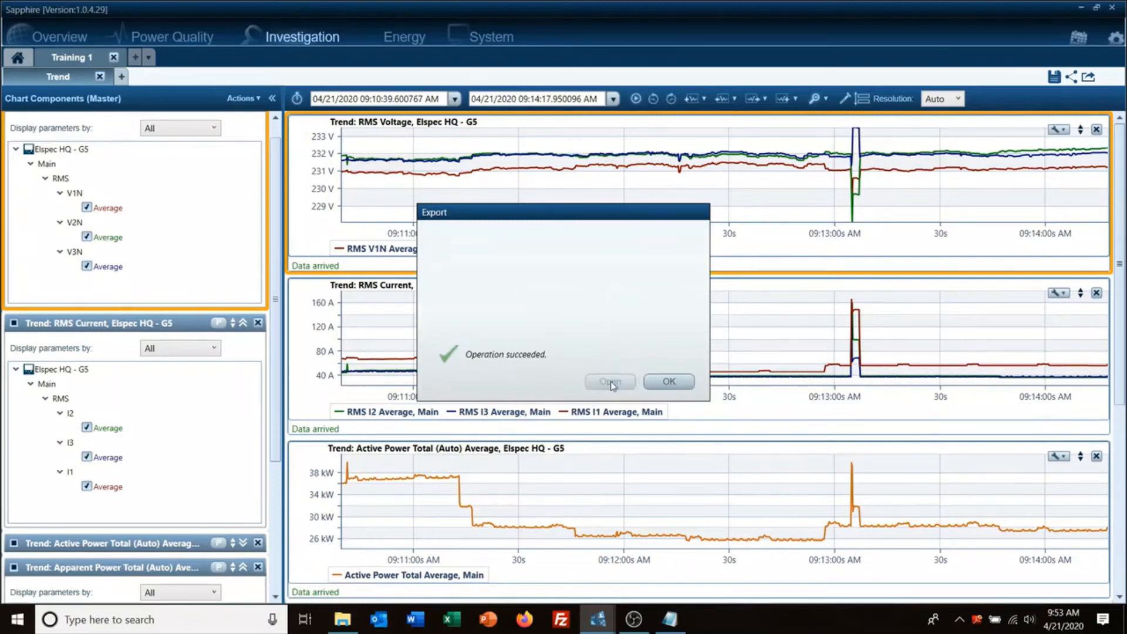
left_click(610, 382)
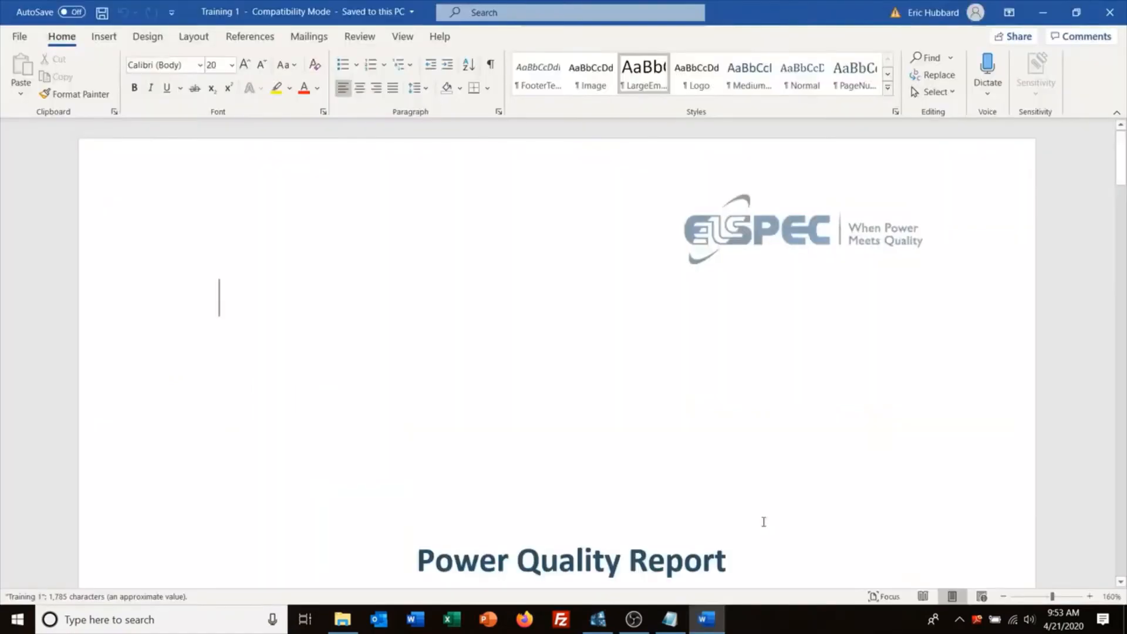
Review the report's cover page, contents, Chapter 1 start and end times, and the RMS Voltage chart with its min, max and average table.
scroll(763, 521, "down", 10)
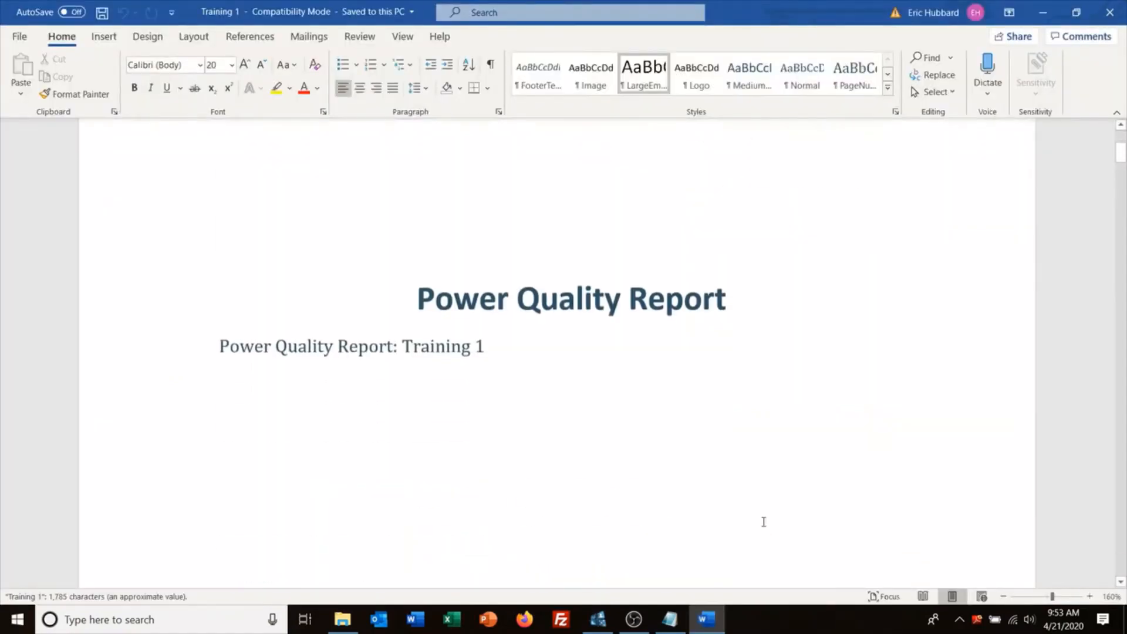
scroll(763, 522, "down", 10)
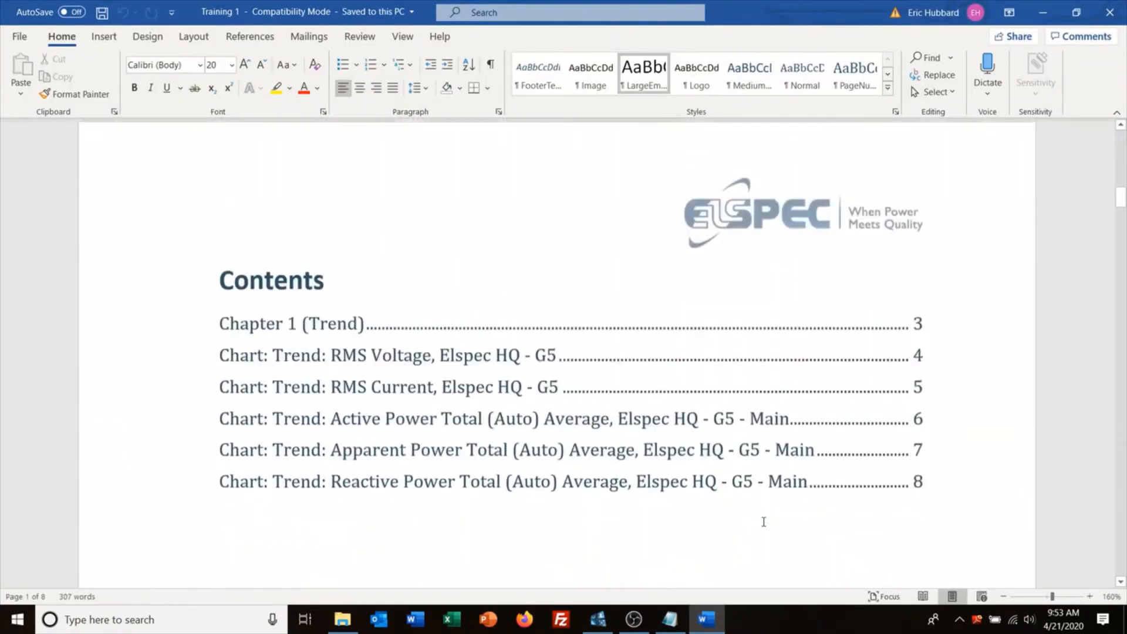
scroll(764, 522, "up", 3)
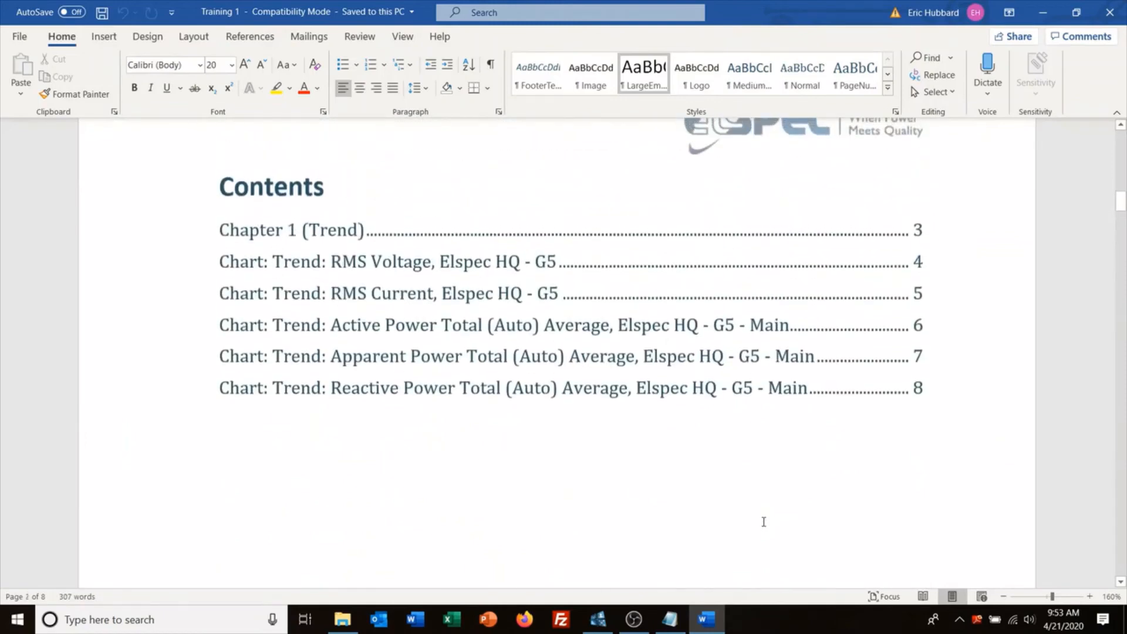
scroll(763, 521, "down", 8)
scroll(765, 526, "down", 10)
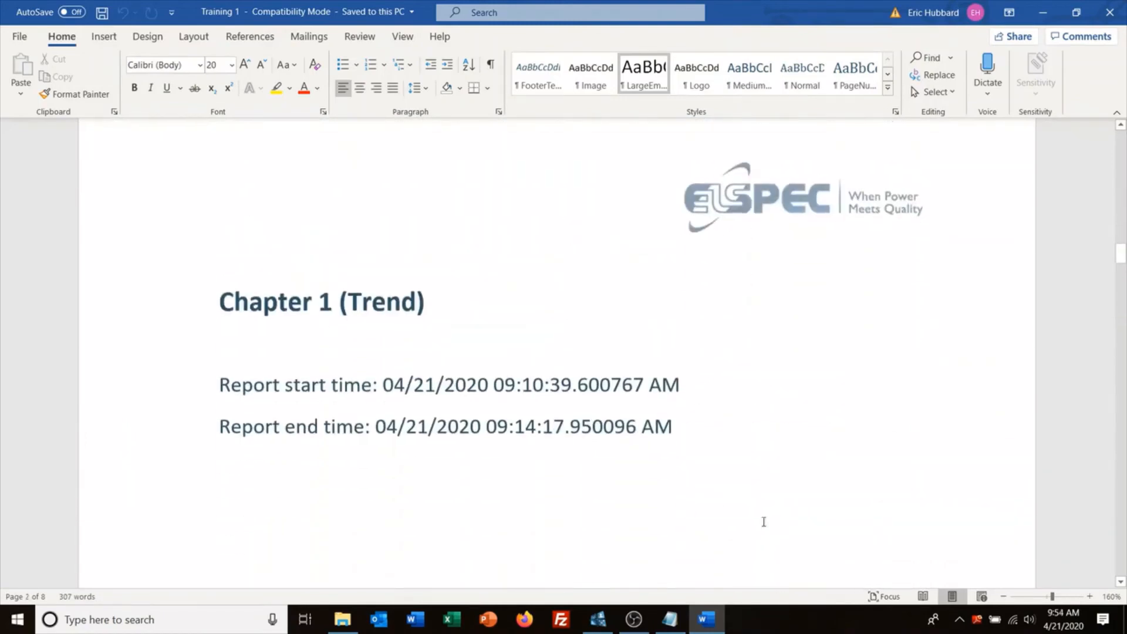
scroll(765, 527, "down", 10)
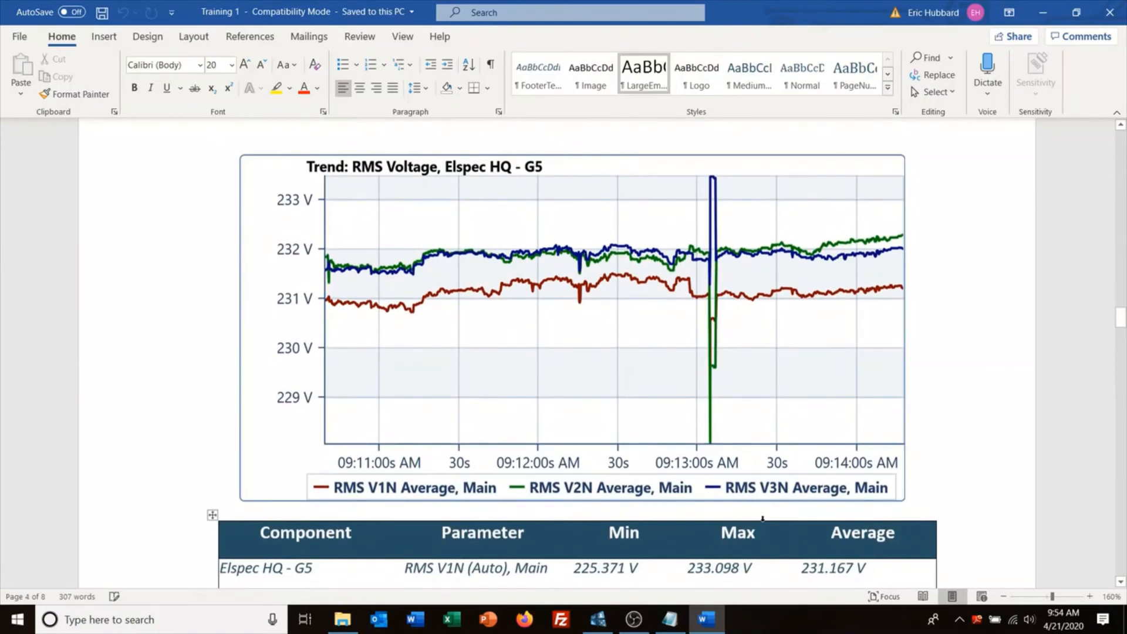
scroll(763, 520, "down", 4)
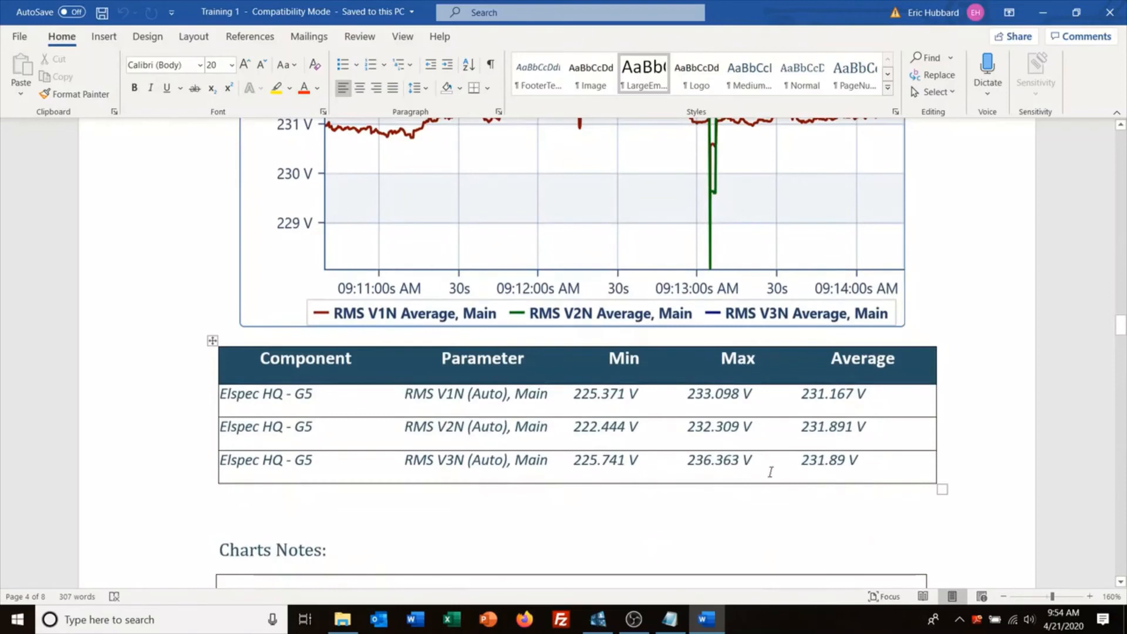
scroll(770, 472, "down", 5)
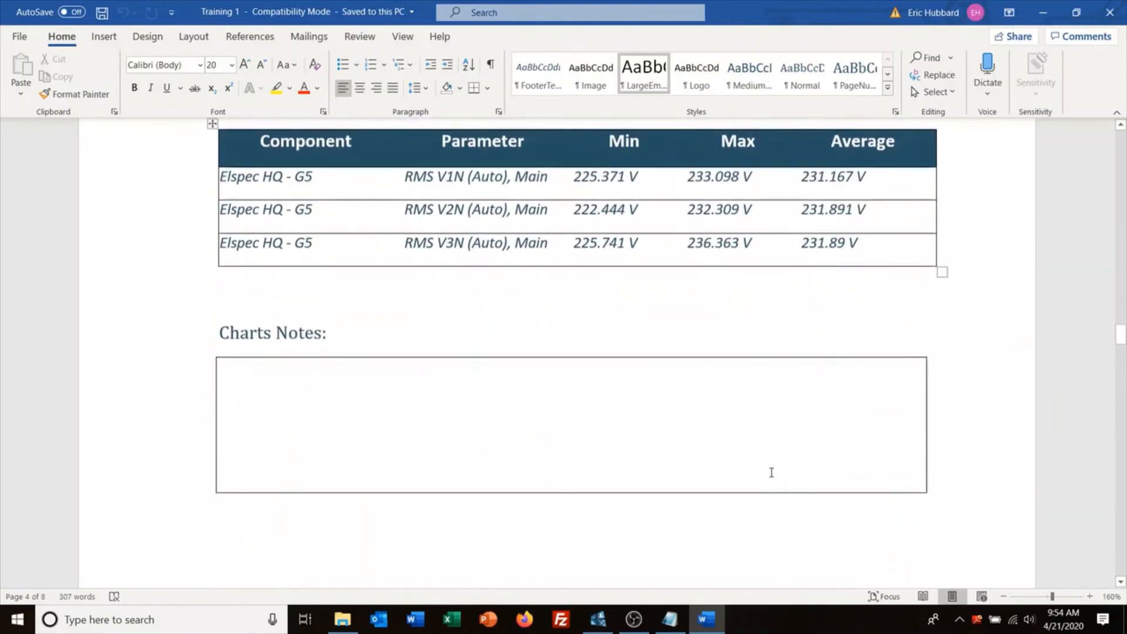
Enter "Event nothing to worry about" in the Charts Notes box below the RMS Voltage table.
left_click(381, 400)
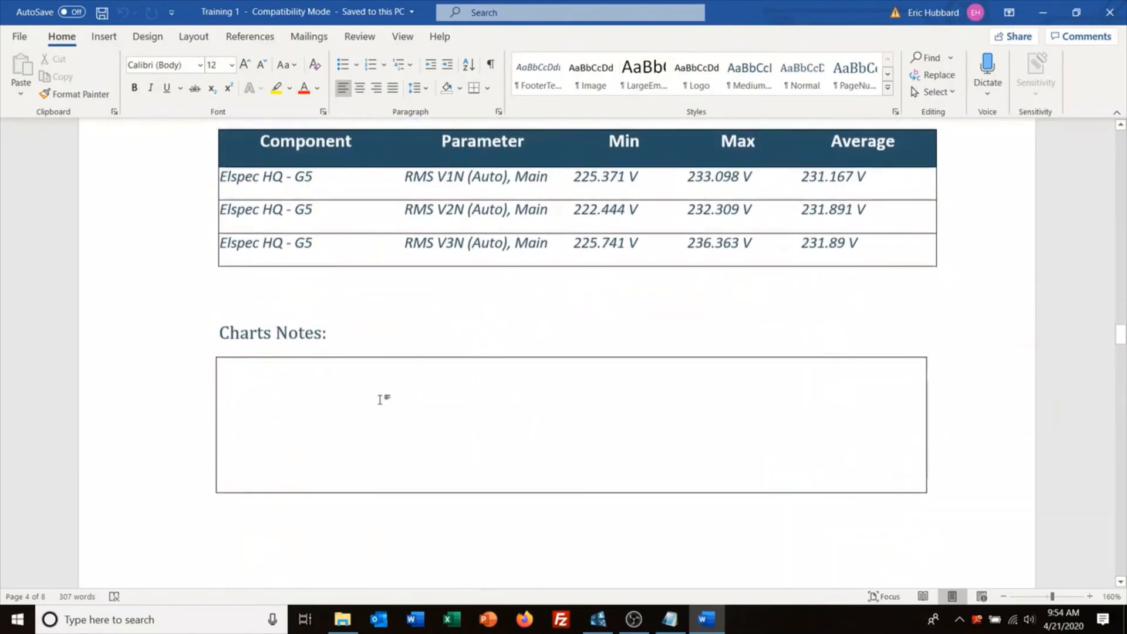
type("event")
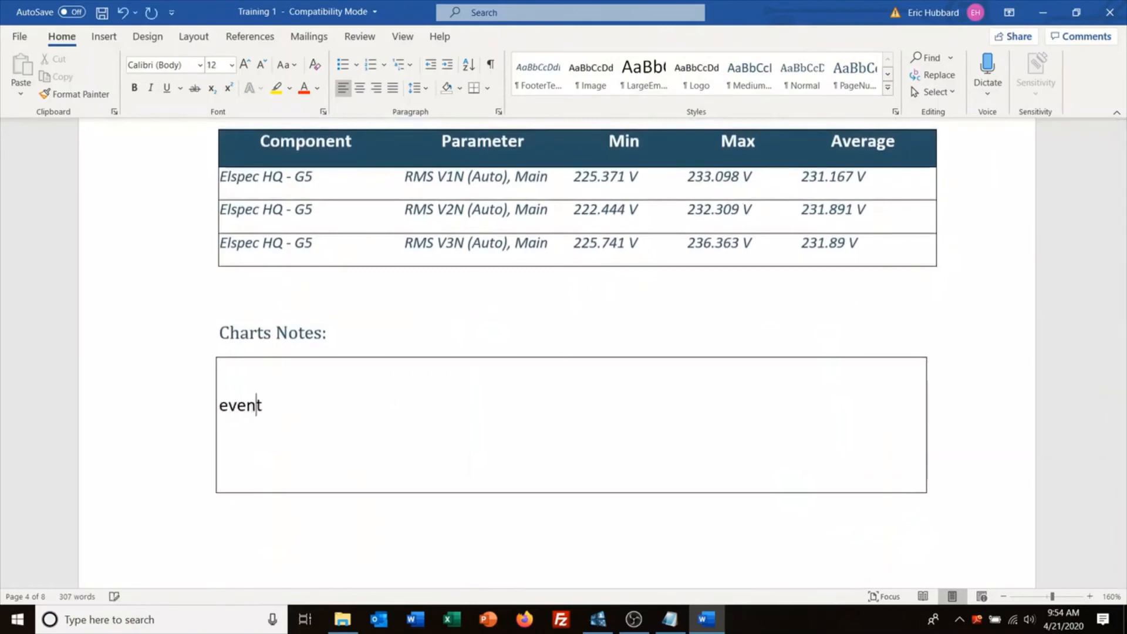
type(" nothing to worry about")
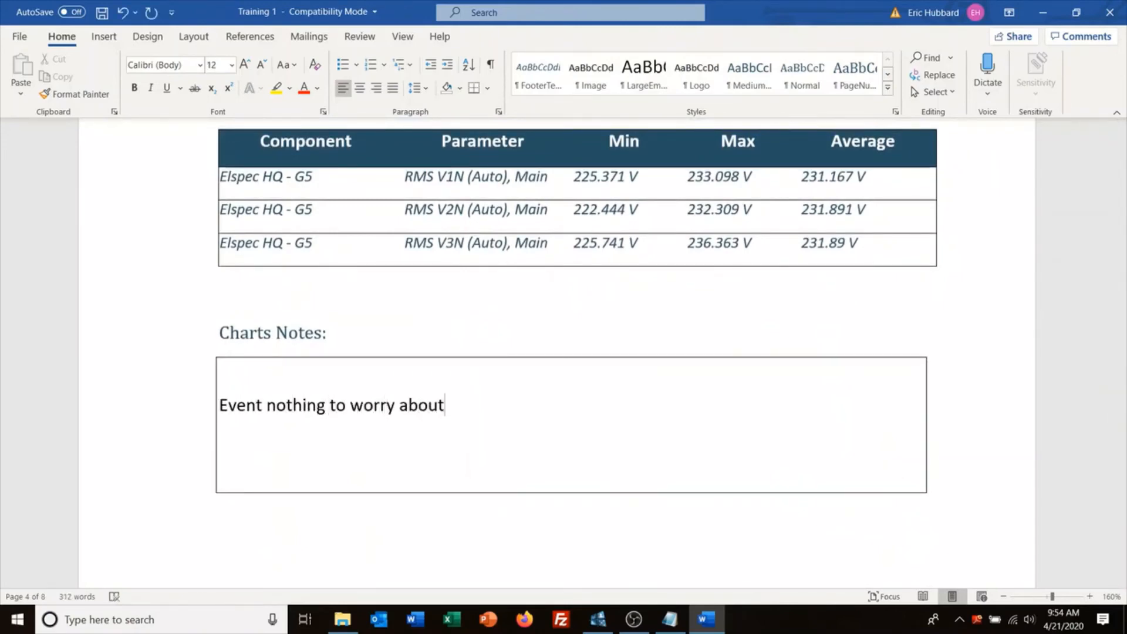
Look through the rest of the report, including the contents page and the RMS Current and Active Power charts.
scroll(557, 352, "down", 10)
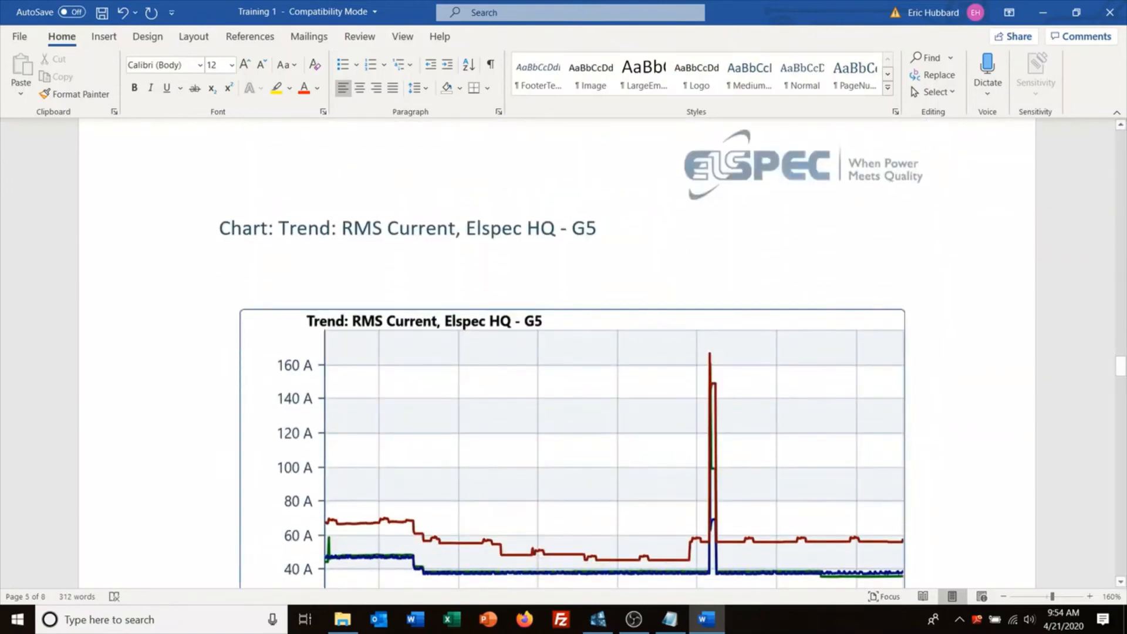
scroll(557, 352, "up", 15)
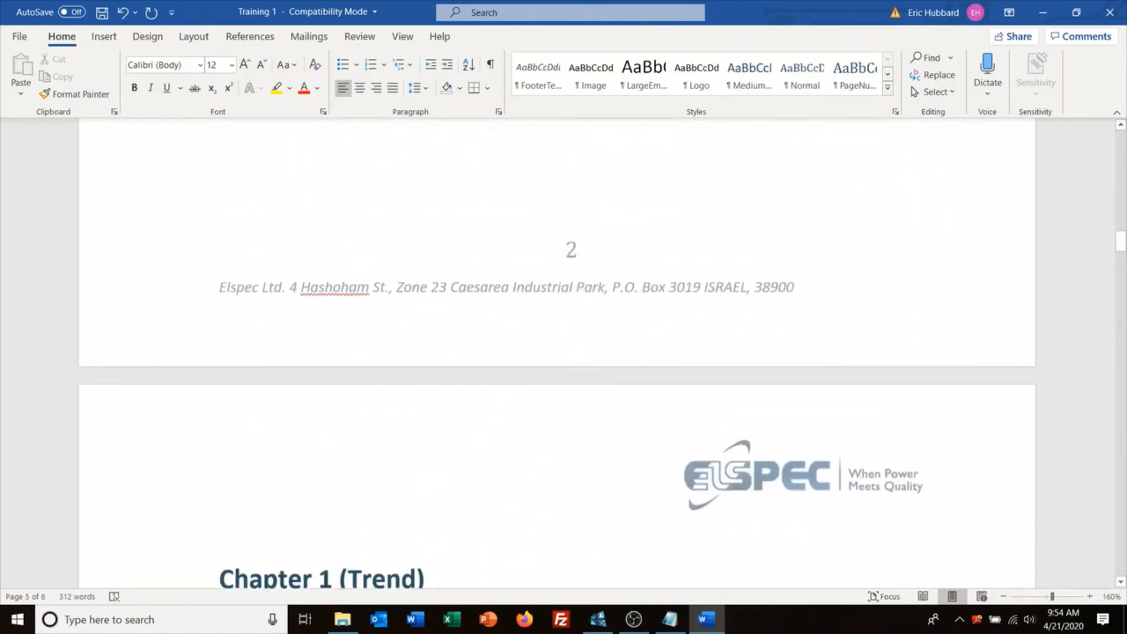
scroll(557, 352, "up", 10)
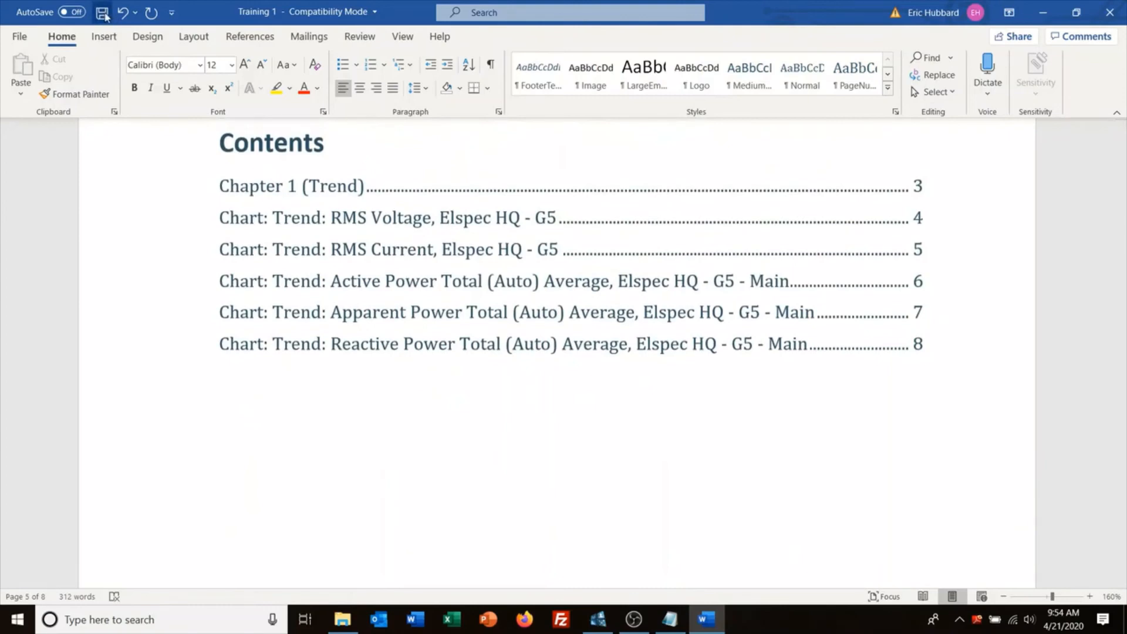
scroll(540, 304, "up", 1)
scroll(538, 300, "up", 15)
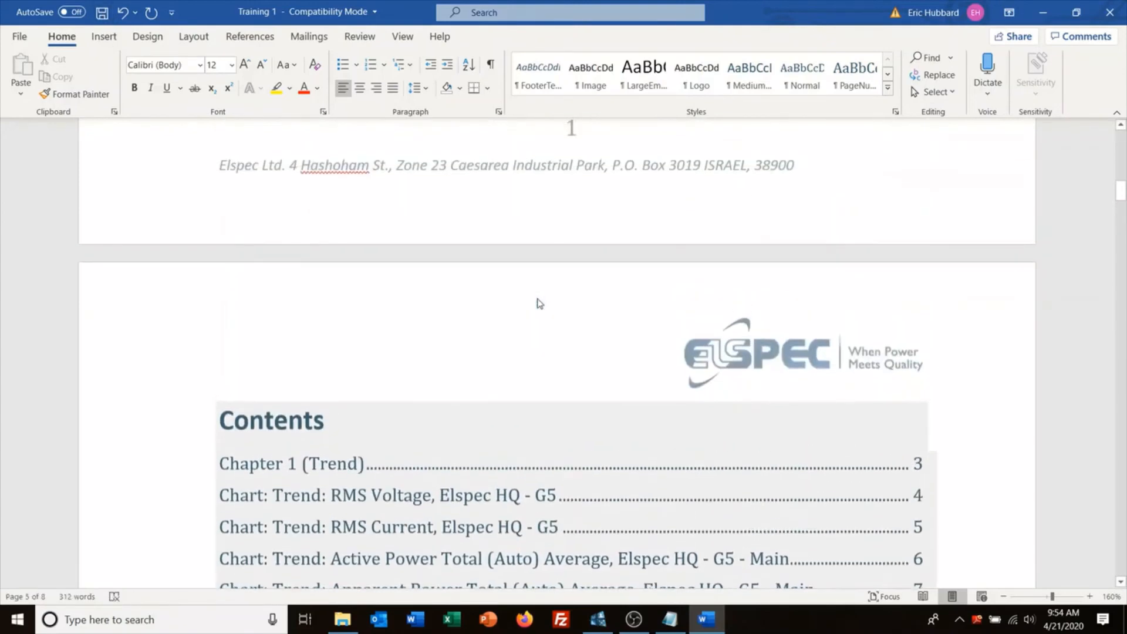
scroll(538, 299, "down", 15)
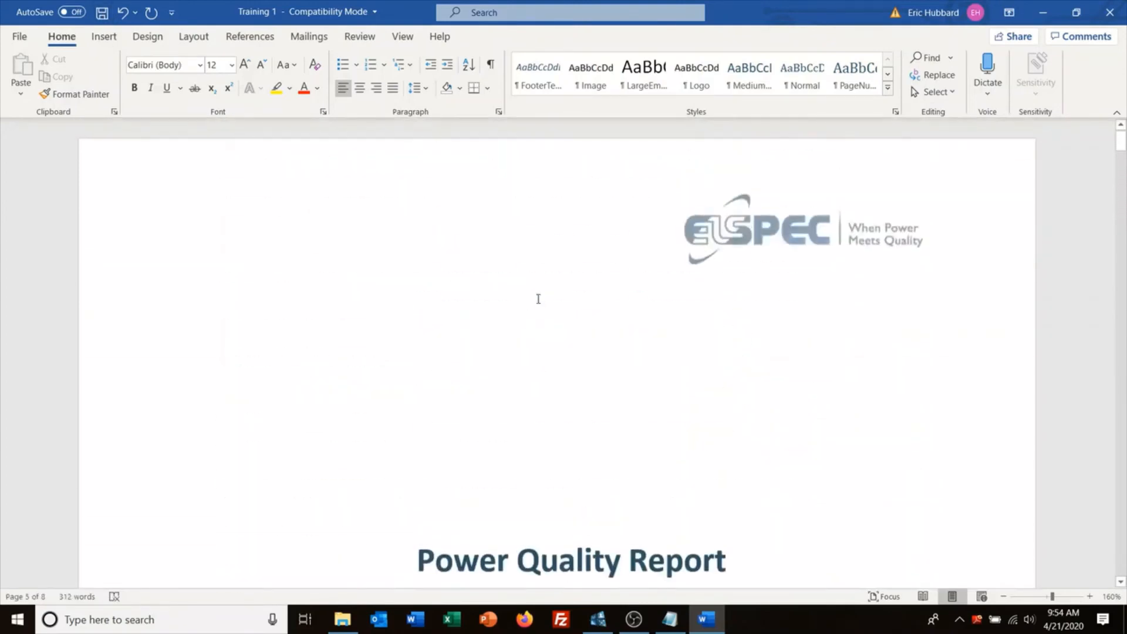
scroll(538, 299, "down", 20)
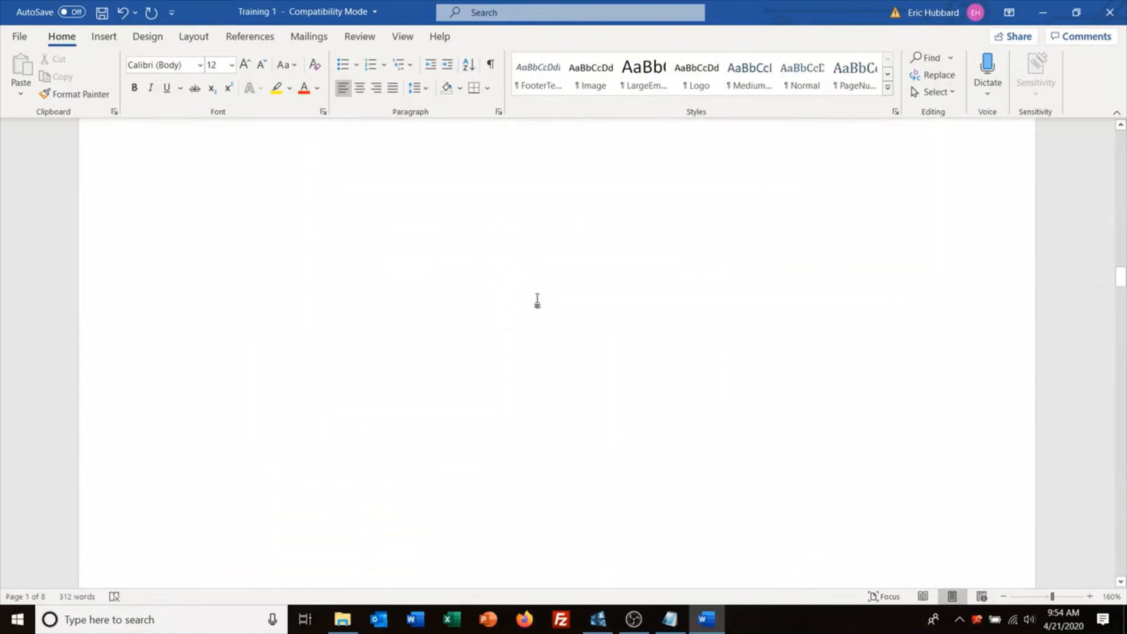
scroll(538, 299, "down", 20)
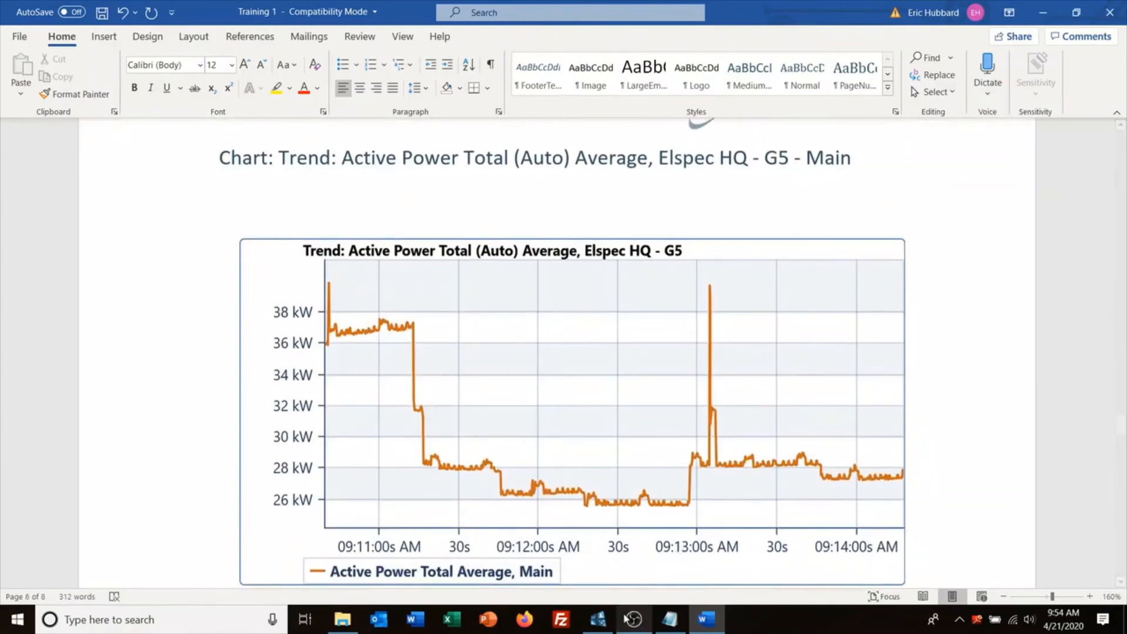
Switch back to Sapphire and save the current view as a template of type Investigation named Training 1.
left_click(597, 620)
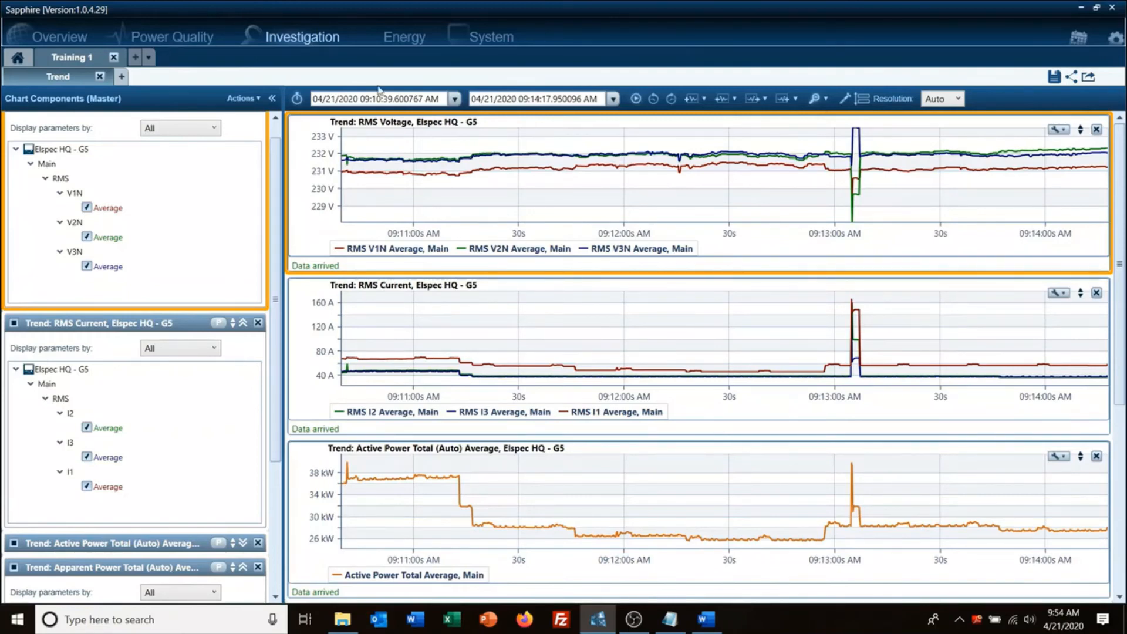
left_click(261, 100)
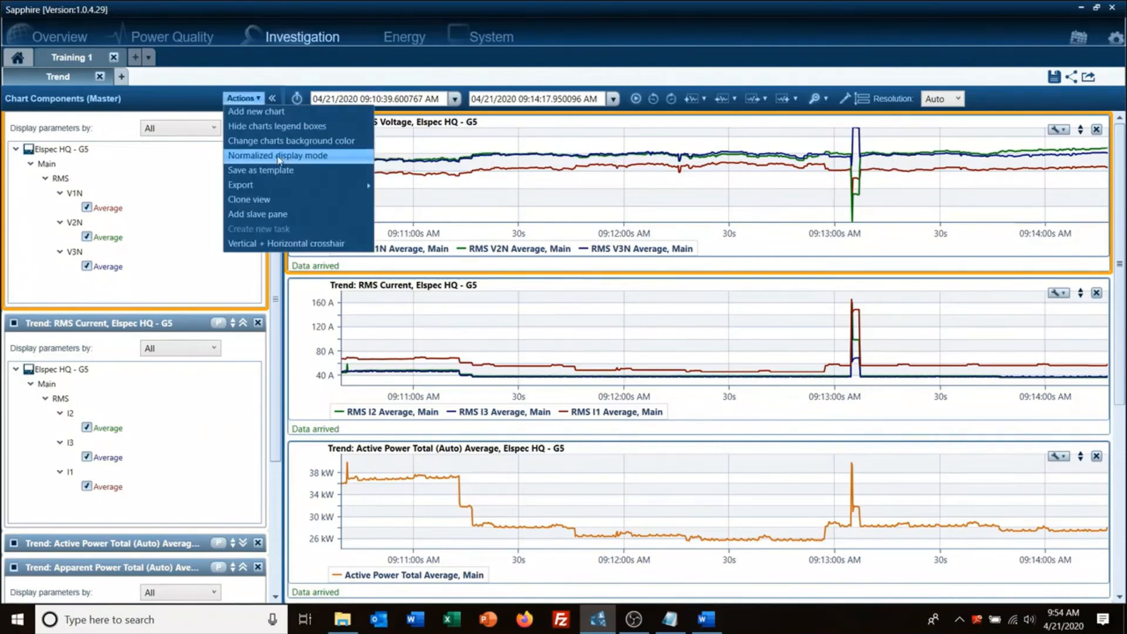
left_click(279, 170)
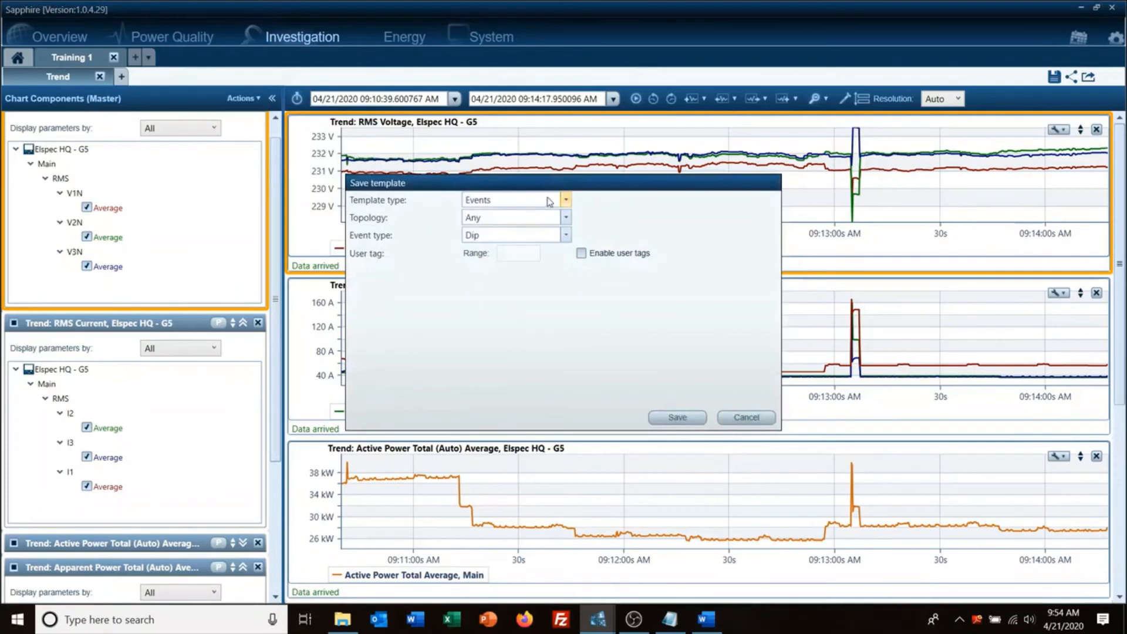
left_click(566, 201)
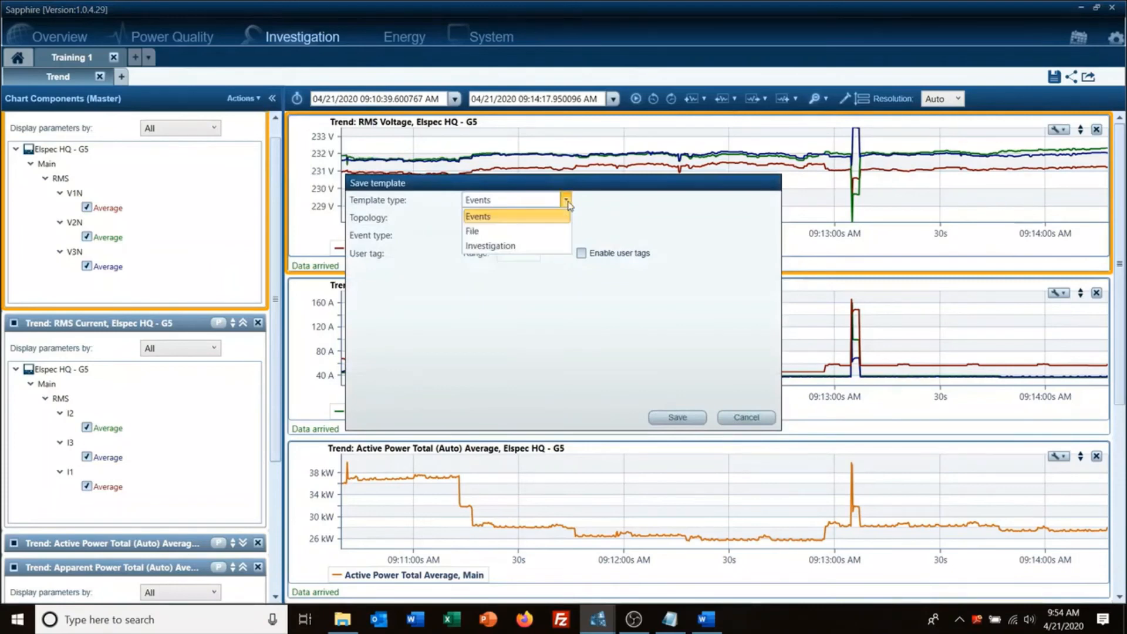
left_click(538, 247)
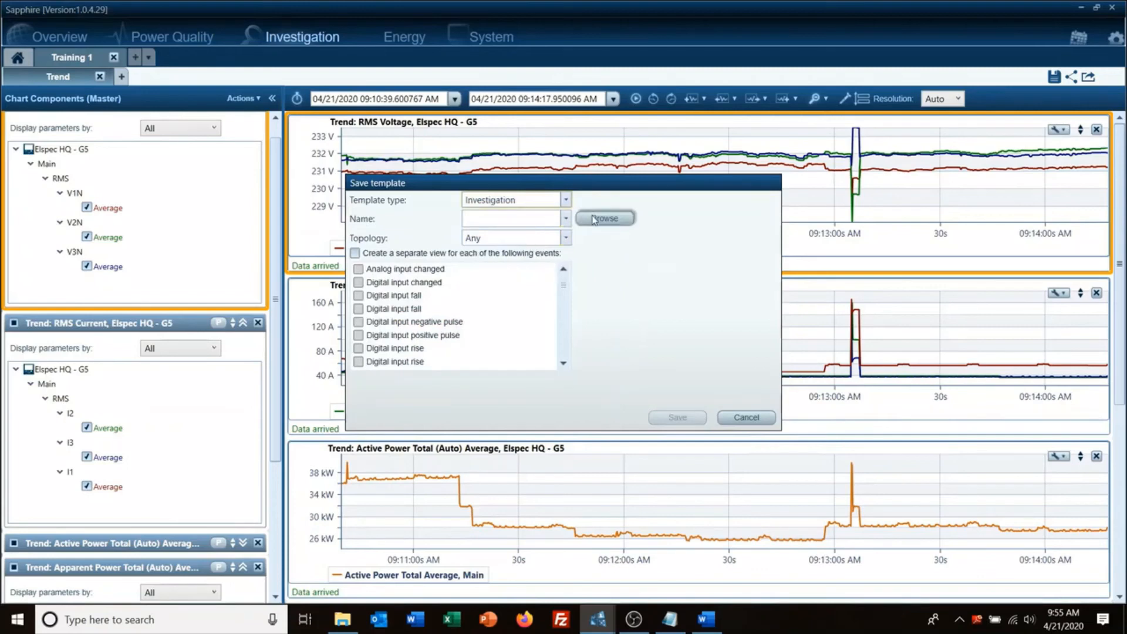
left_click(524, 220)
type("1rainin")
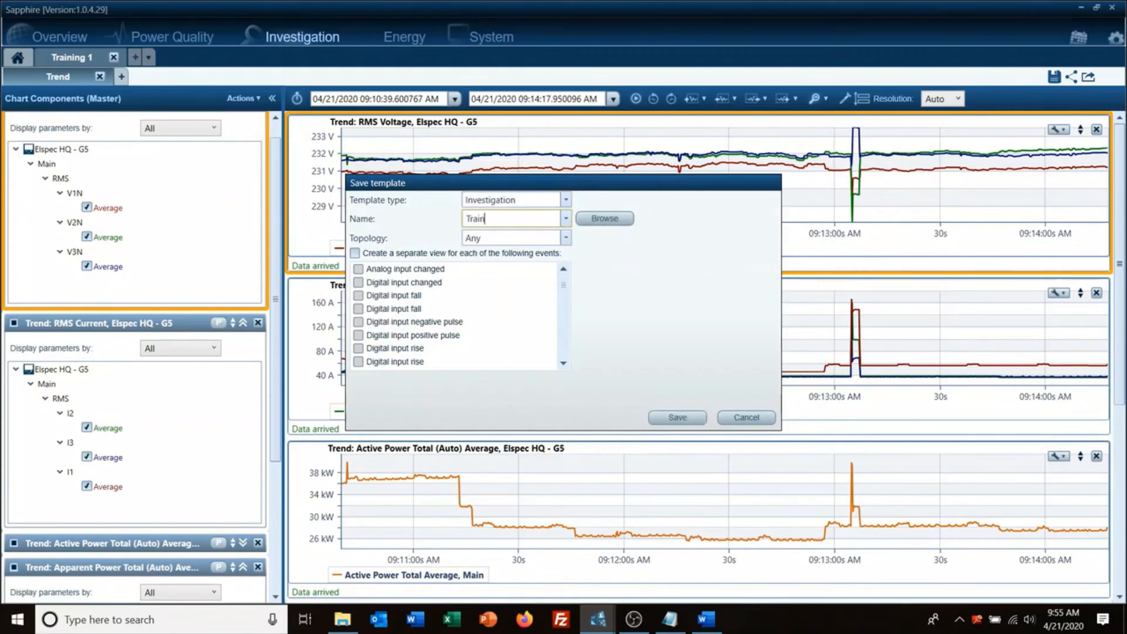
type("g 1")
left_click(687, 419)
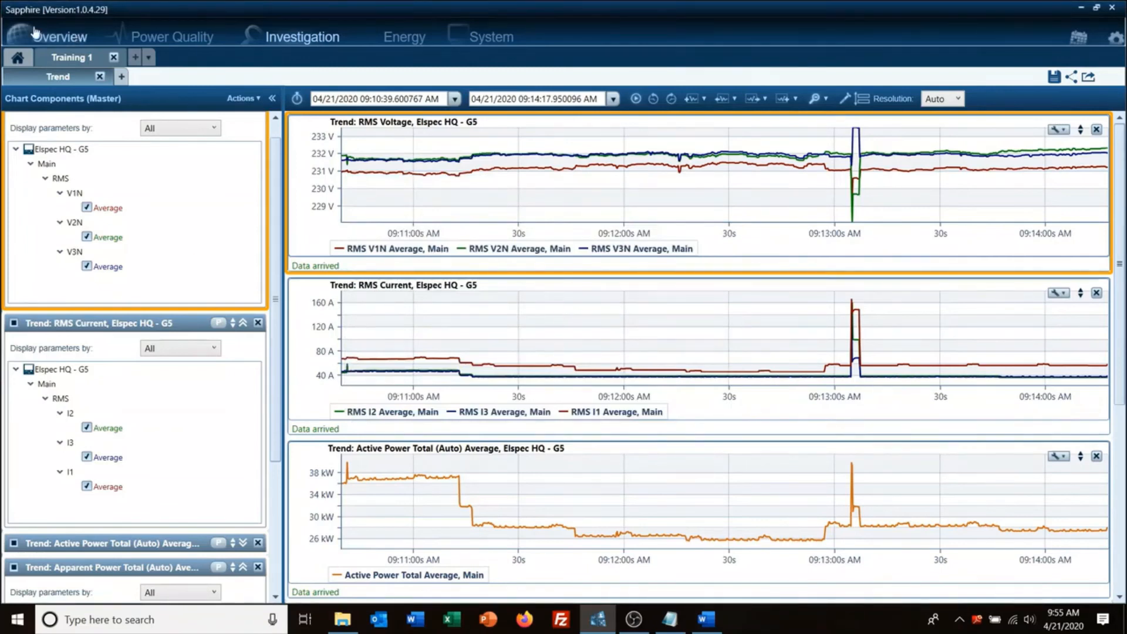
Start a new investigation named Training 2 with Component as its data source and proceed to the component selection.
left_click(135, 58)
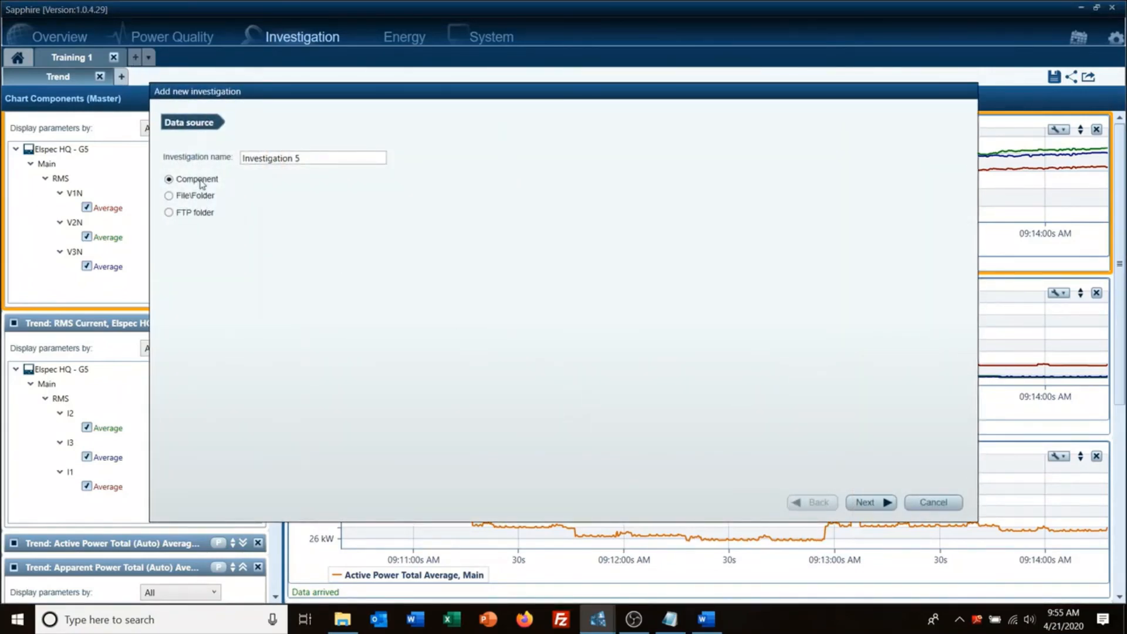
left_click_drag(300, 159, 1, 117)
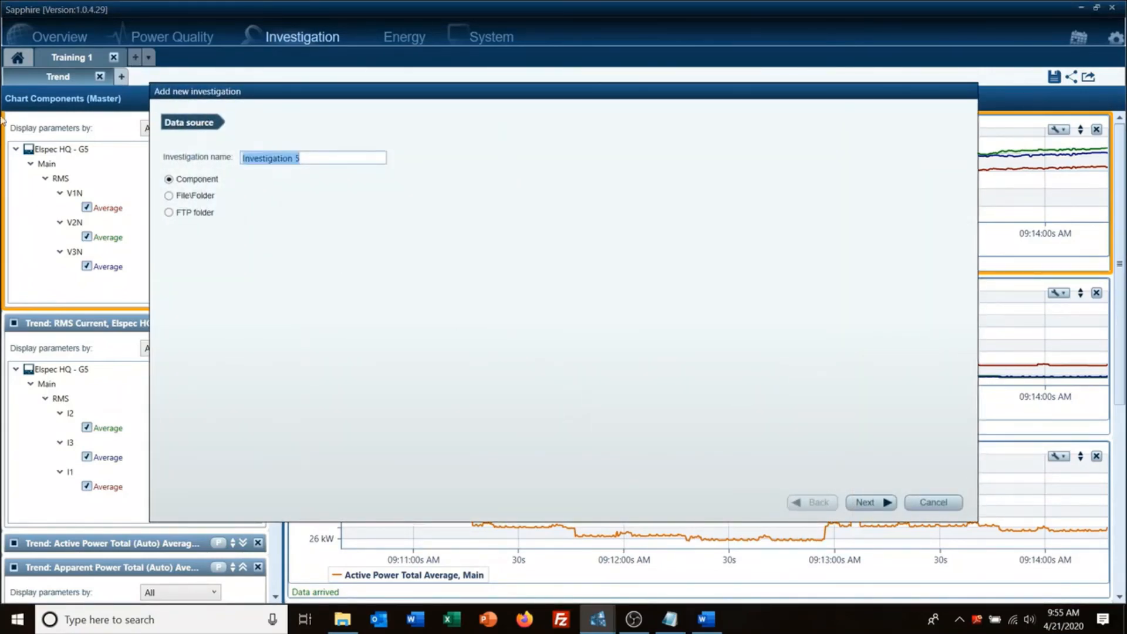
type("Training 2")
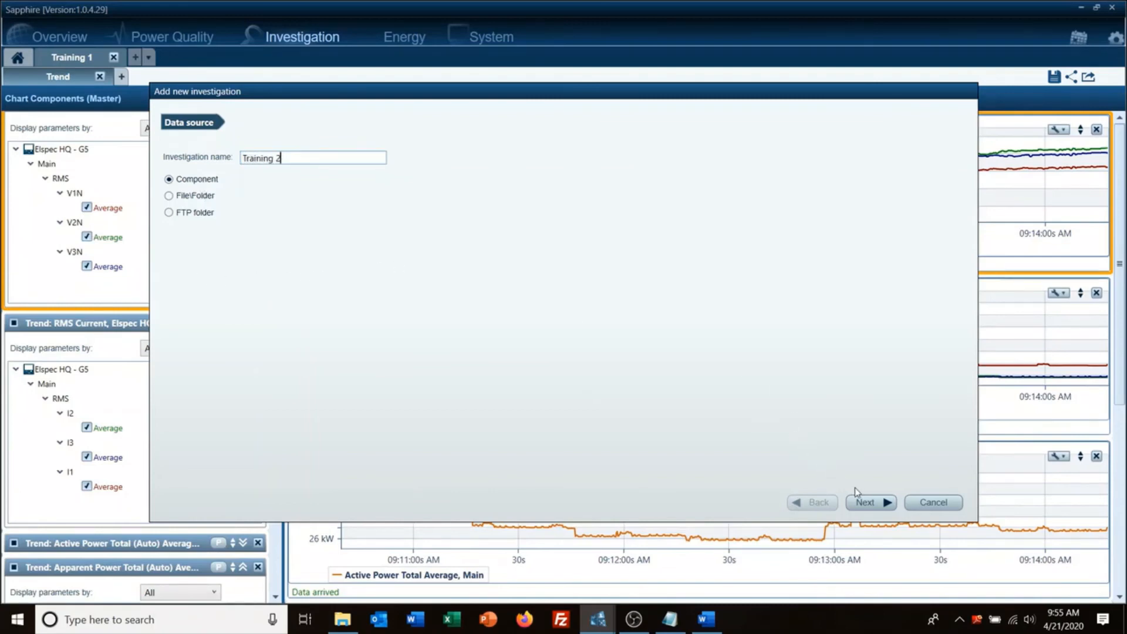
left_click(861, 503)
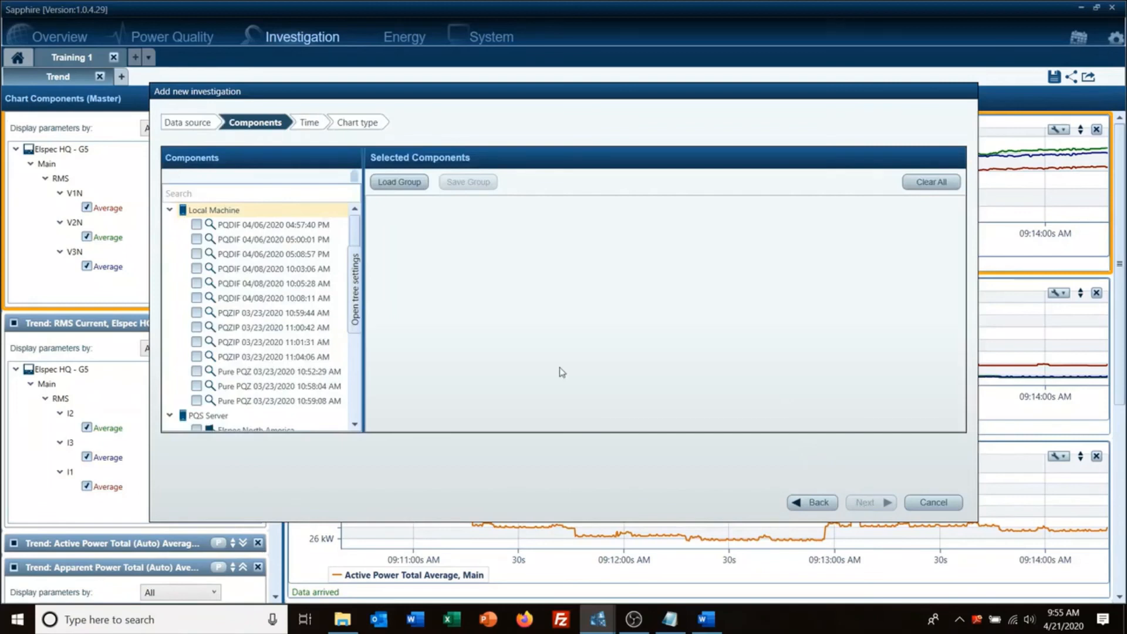
Select Elspec Beit-Shean from the PQSCADA Sapphire Demo Server as the investigation's component and proceed to the time settings.
left_click(169, 210)
left_click(170, 224)
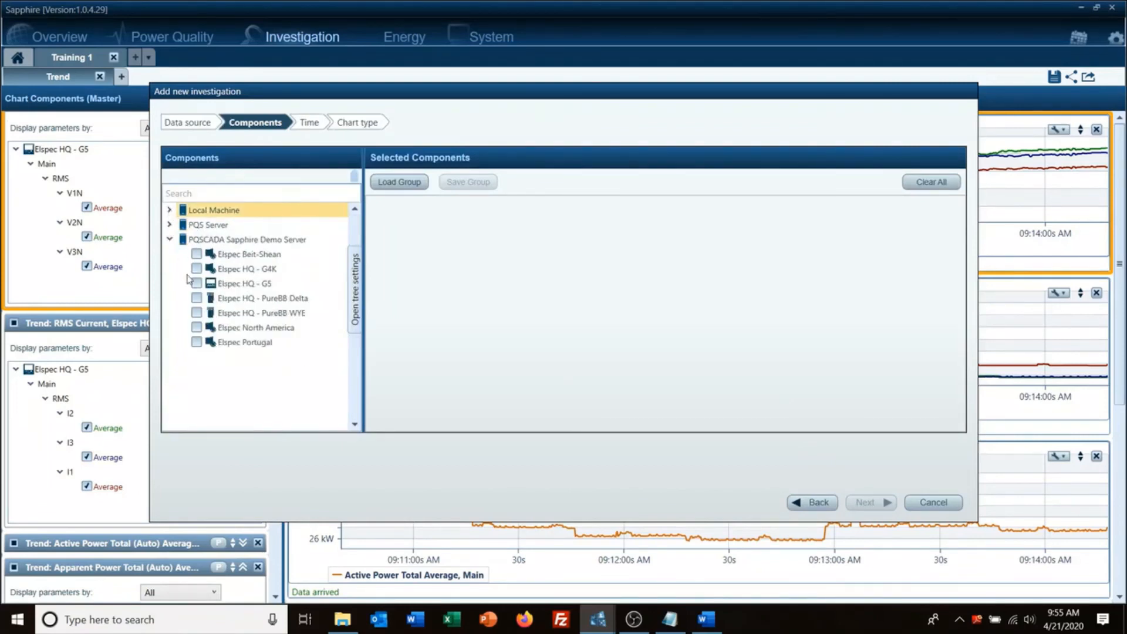
left_click(239, 256)
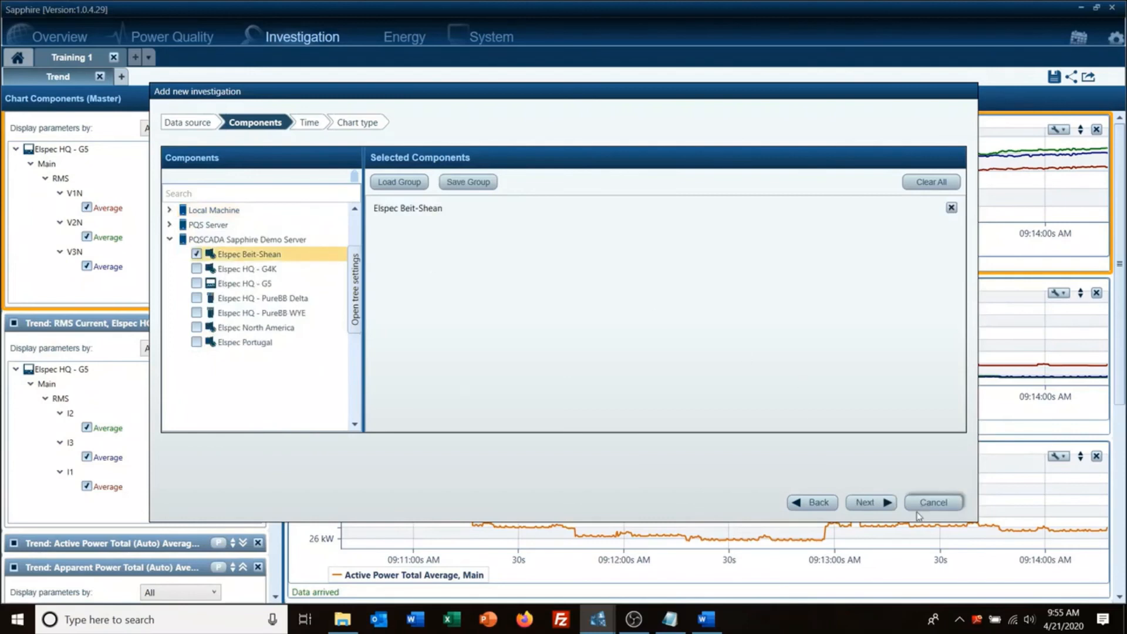
left_click(879, 506)
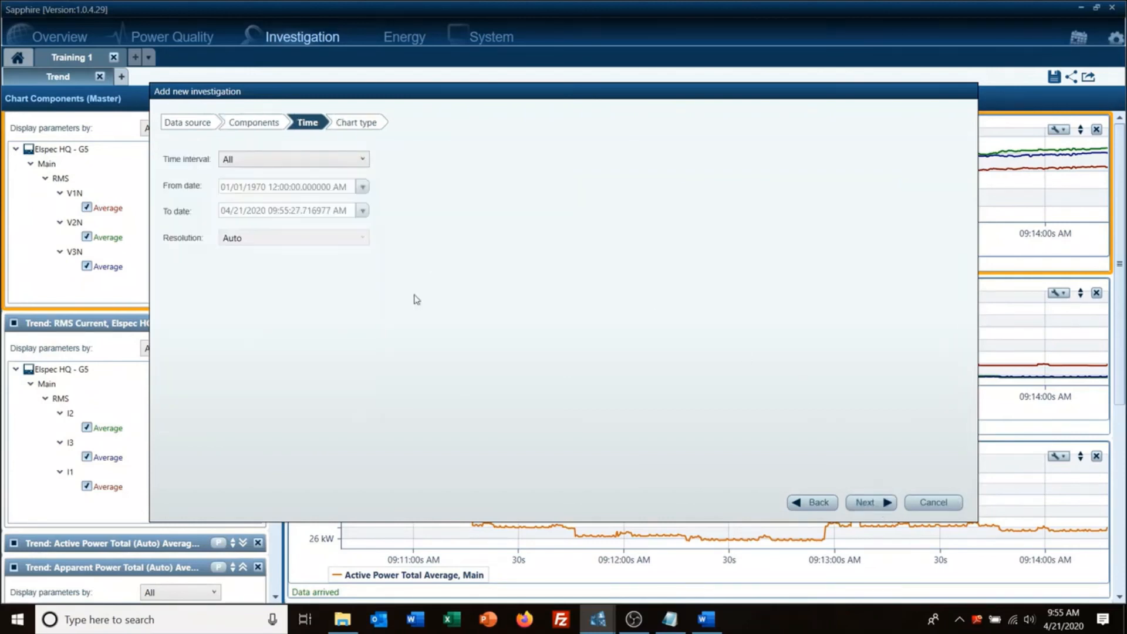
Set the investigation's time interval to Last hour and proceed to the chart type selection.
left_click(362, 162)
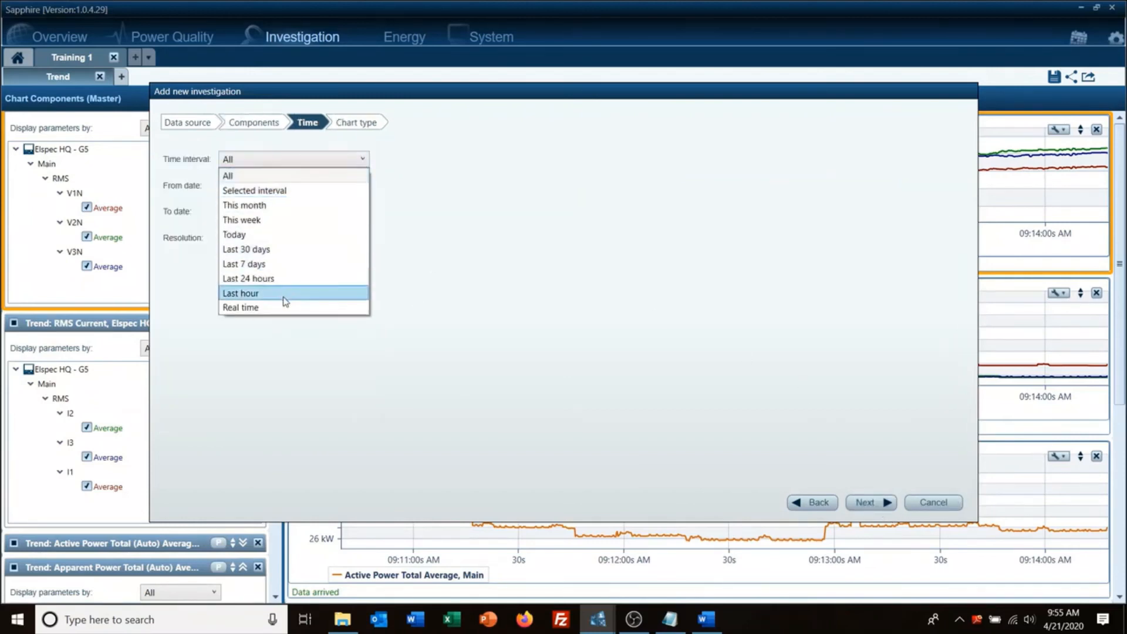
left_click(284, 296)
left_click(863, 500)
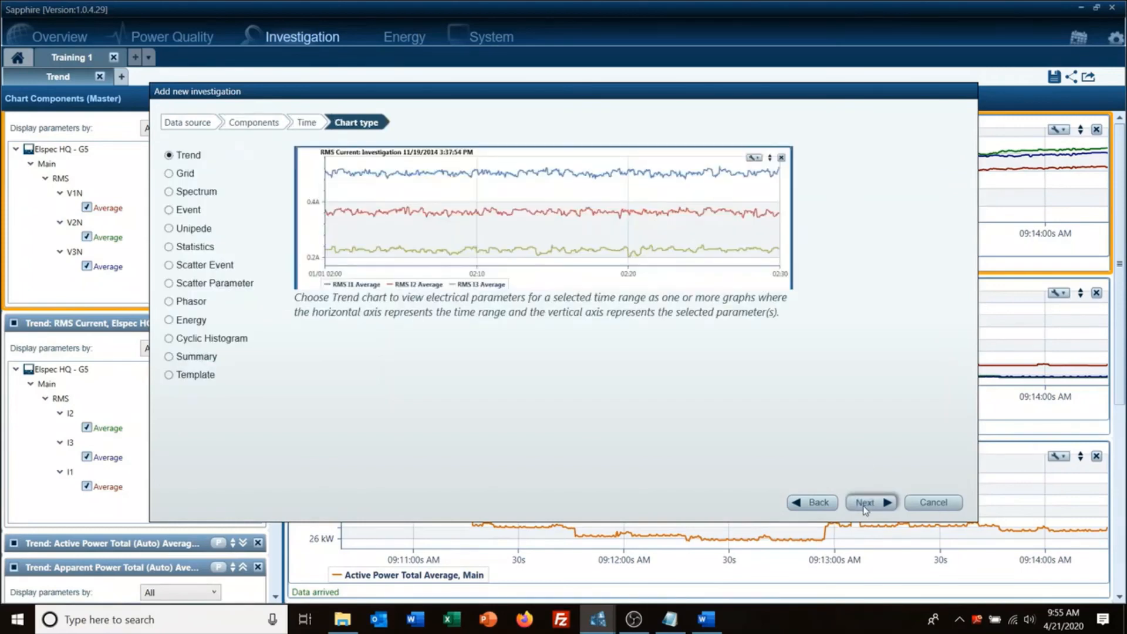
Choose Template as the chart type, apply the Training 1 template, finish creating the investigation and review its trend charts.
left_click(200, 379)
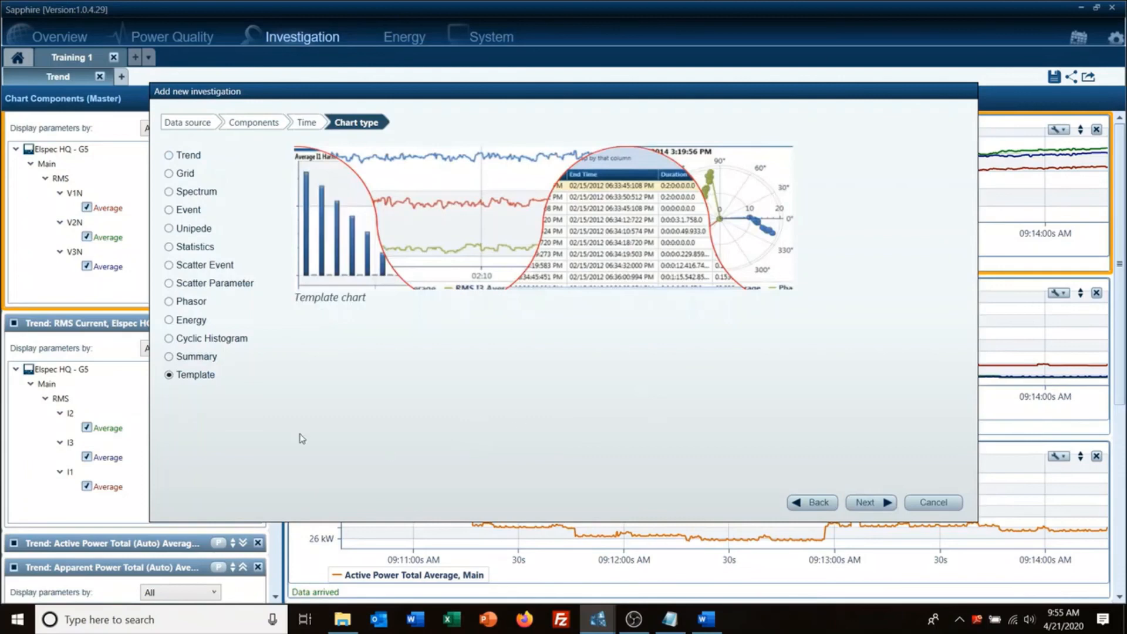
left_click(866, 502)
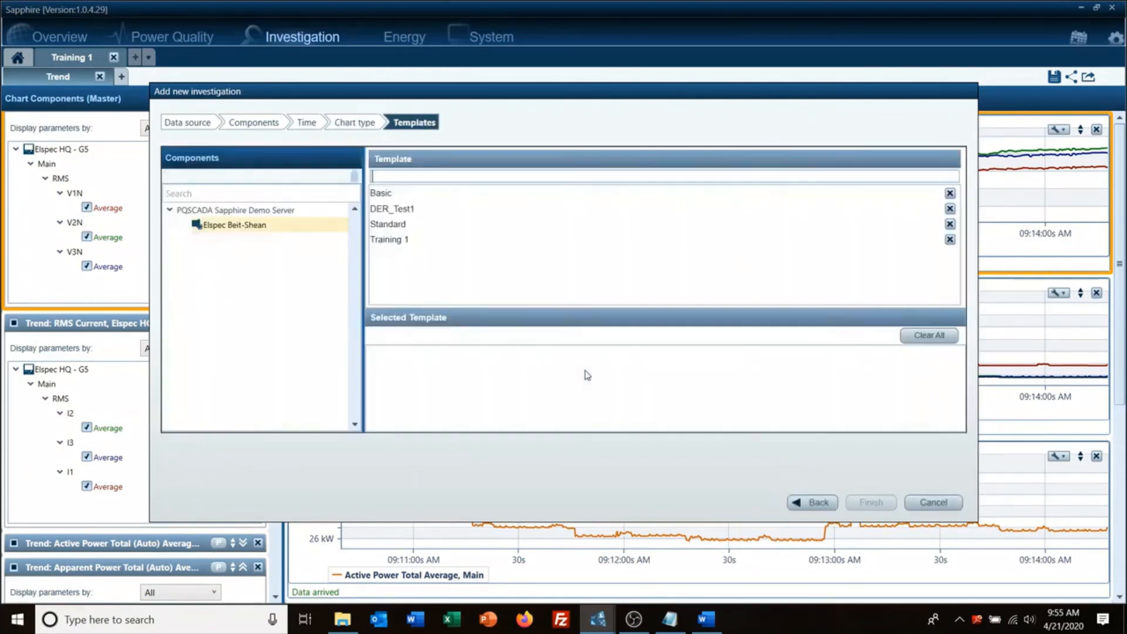
left_click(376, 246)
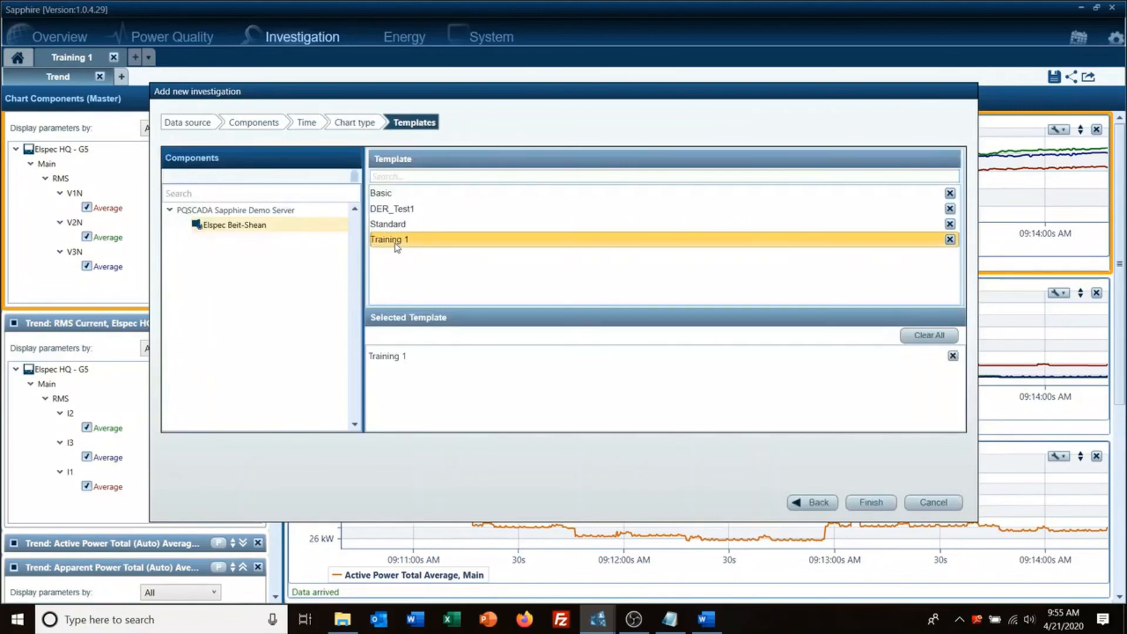
left_click(873, 503)
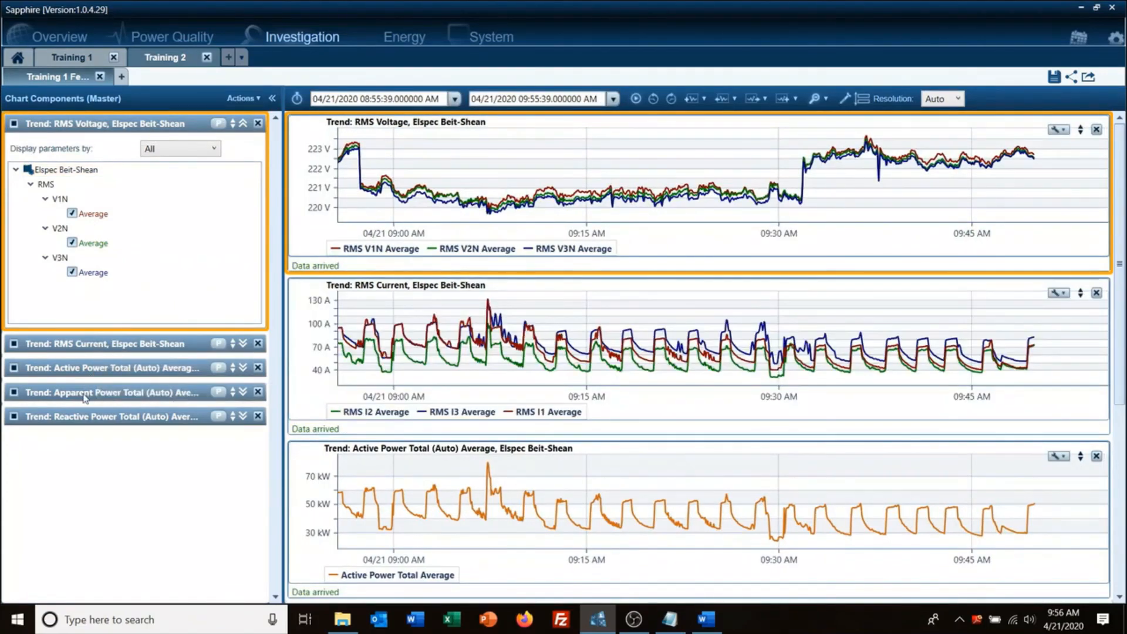
scroll(497, 375, "down", 5)
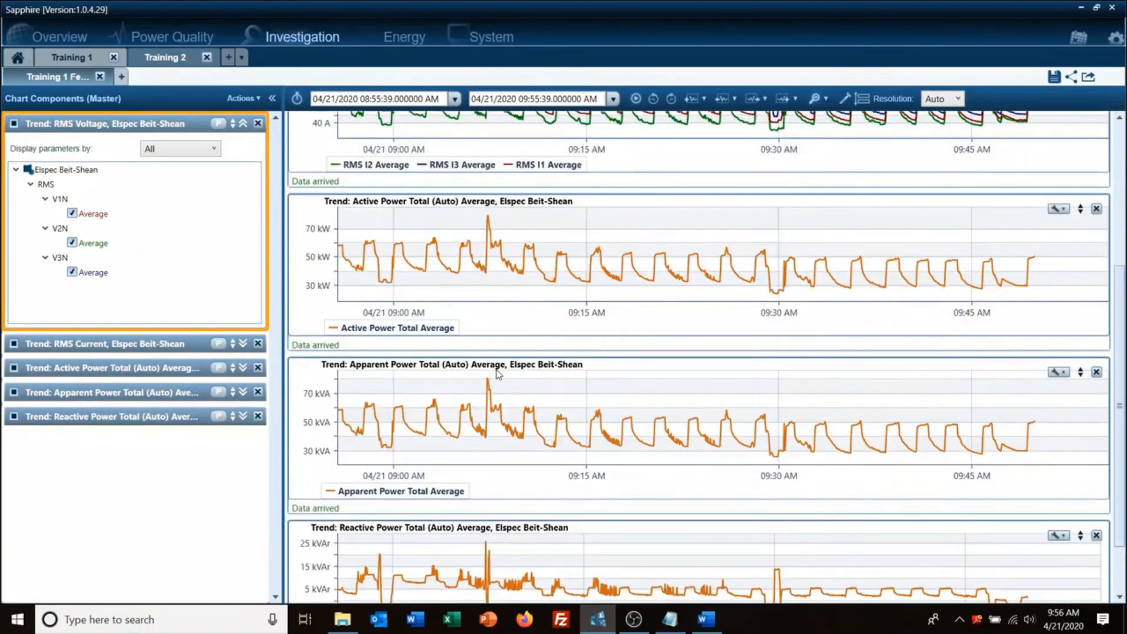
scroll(498, 374, "up", 5)
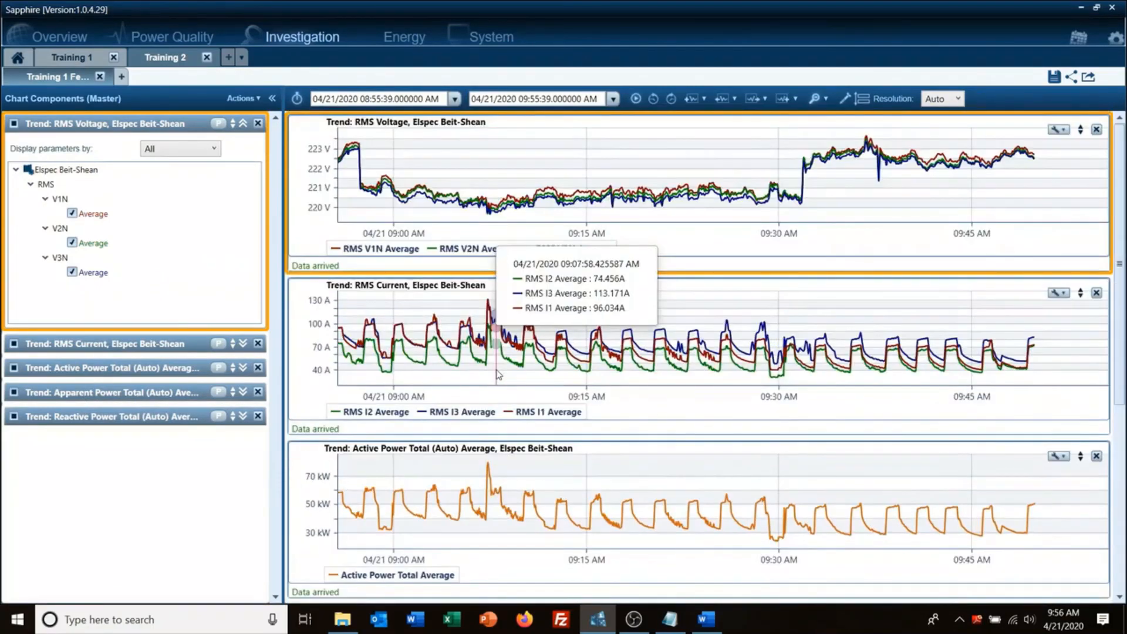